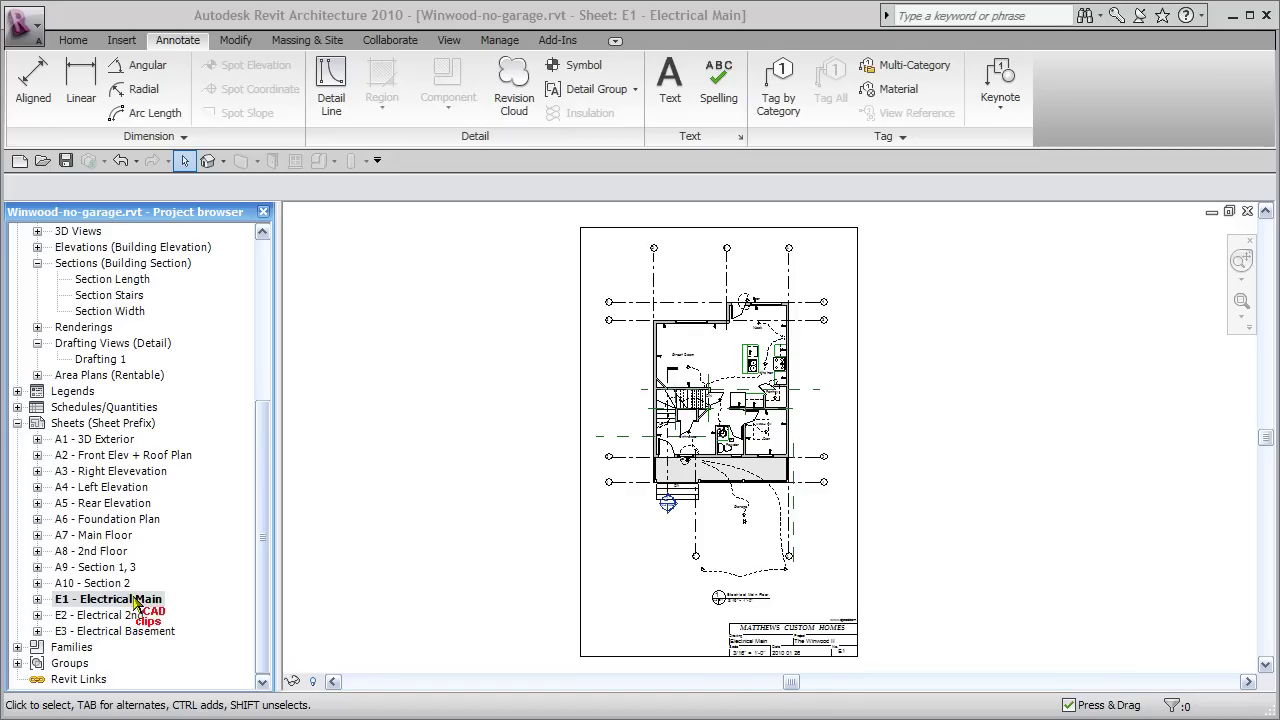
Open the Electrical Main Floor plan view placed on sheet E1 - Electrical Main.
{"action": "left_click", "coordinate": [37, 599]}
{"action": "double_click", "coordinate": [88, 615]}
{"action": "scroll", "coordinate": [846, 508], "scroll_direction": "up", "scroll_amount": 5}
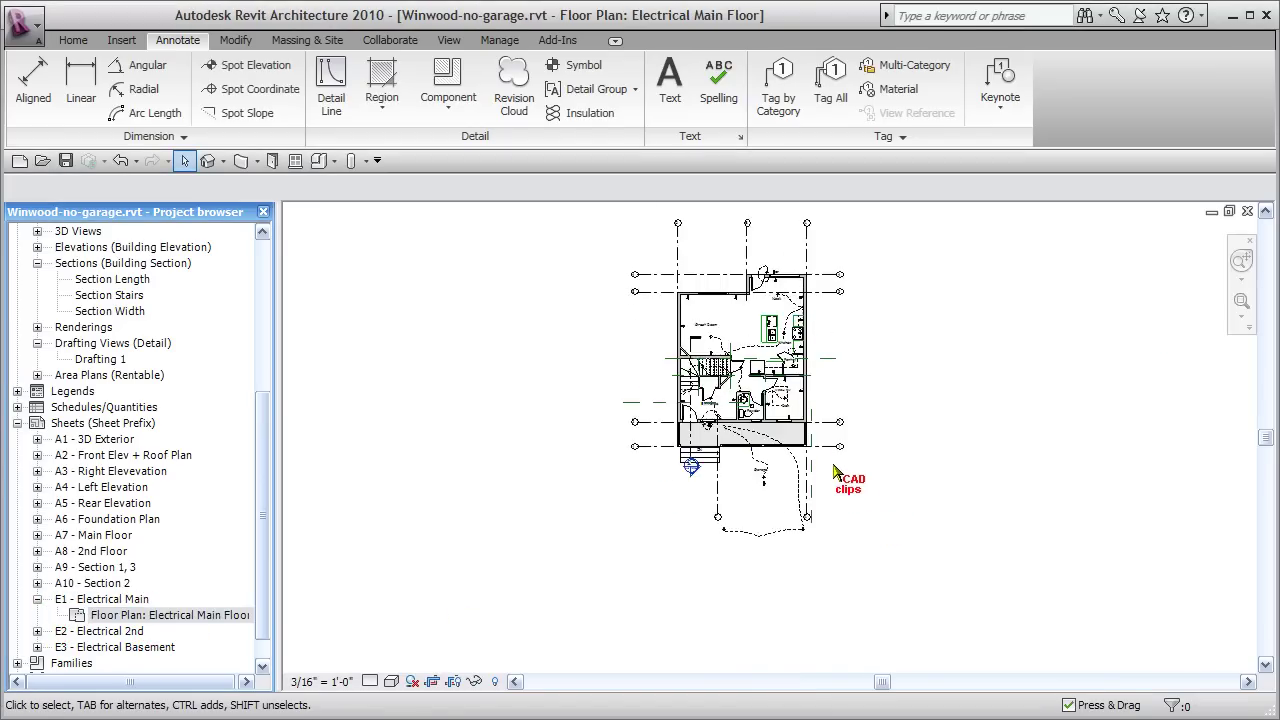
{"action": "scroll", "coordinate": [826, 615], "scroll_direction": "up", "scroll_amount": 2}
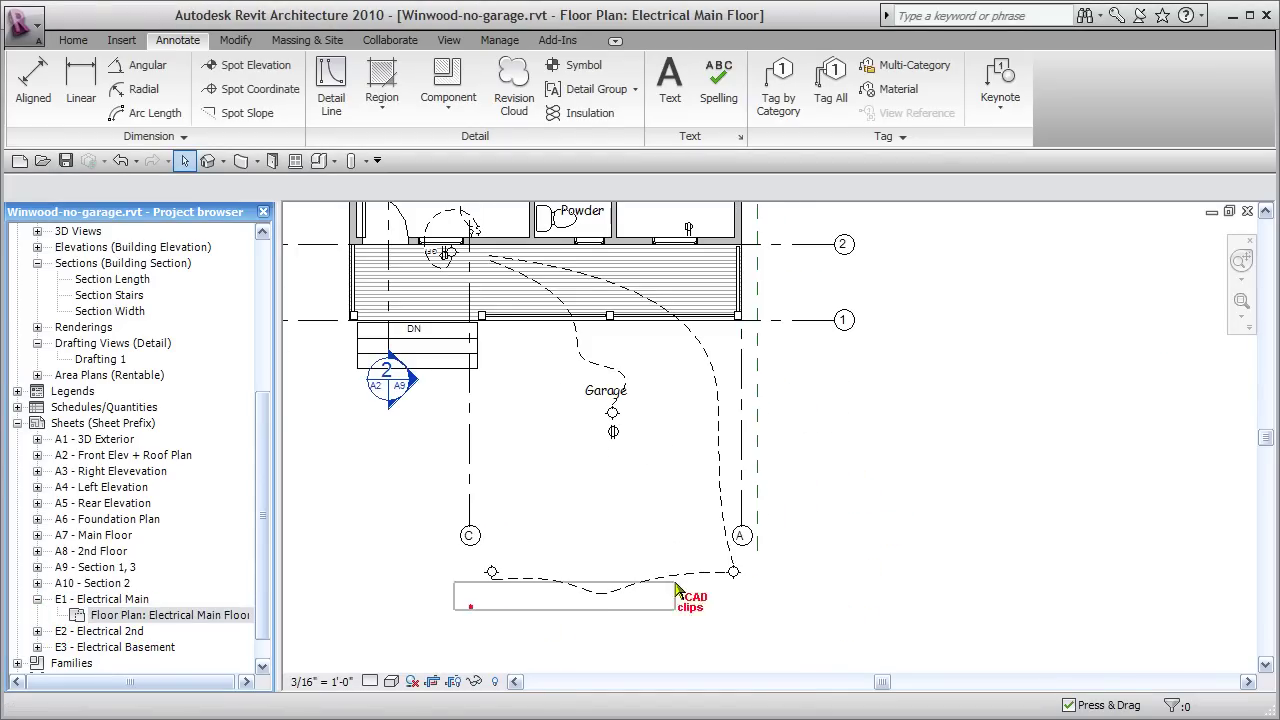
Delete the two lights at the garage front, the wire between them and the long wire running back to the porch.
{"action": "left_click", "coordinate": [812, 570]}
{"action": "key", "text": "Delete"}
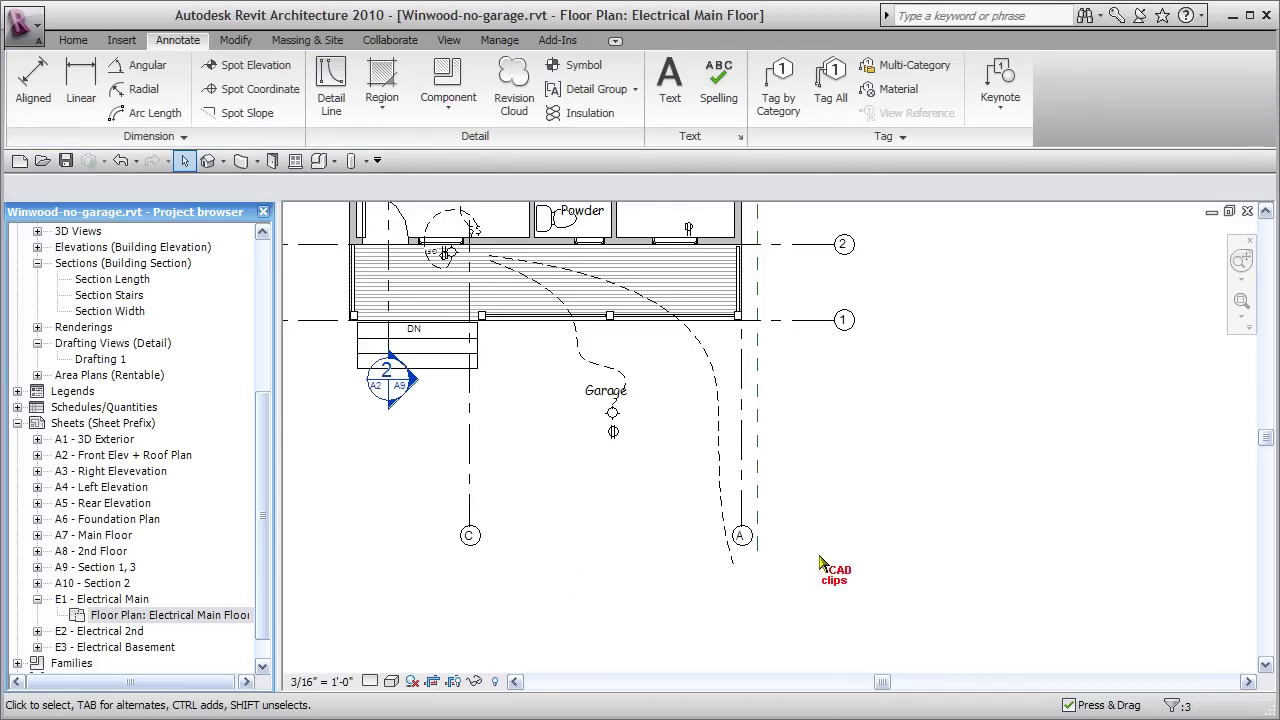
{"action": "left_click", "coordinate": [790, 428]}
{"action": "key", "text": "Delete"}
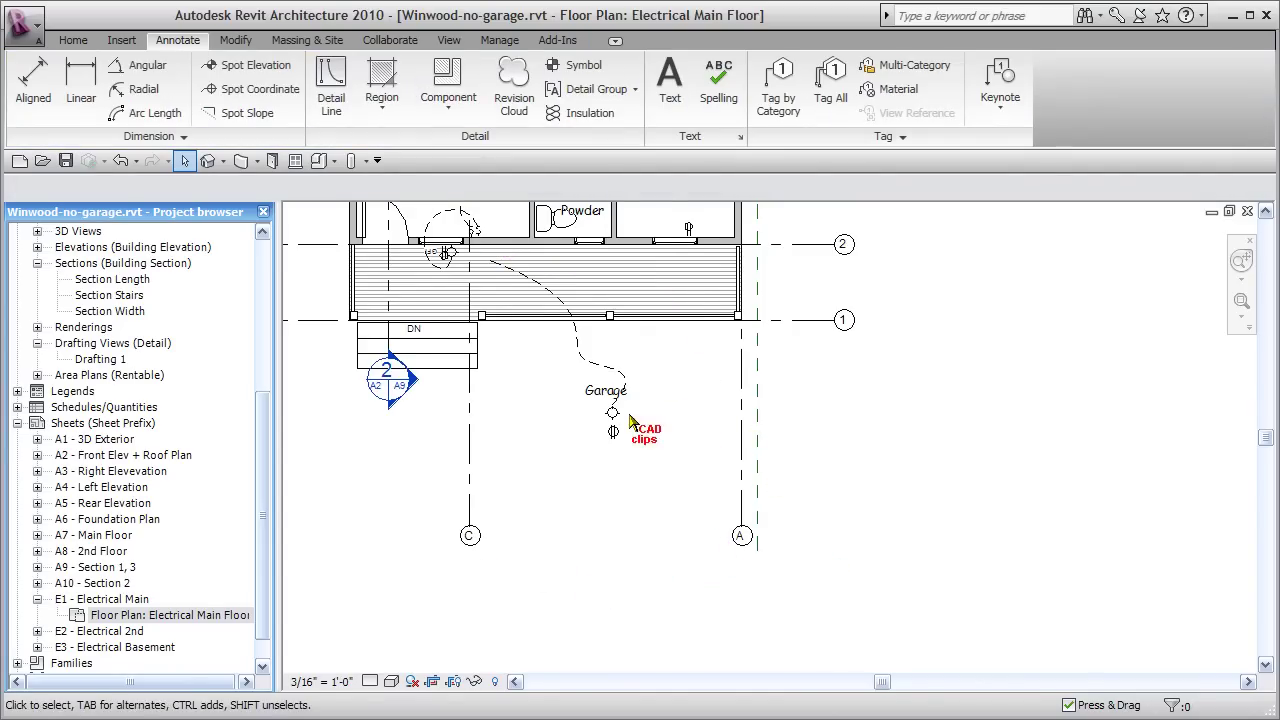
Delete the garage's ceiling light and outlet, their switch wire and the Garage text note.
{"action": "scroll", "coordinate": [660, 510], "scroll_direction": "up", "scroll_amount": 2}
{"action": "left_click_drag", "start_coordinate": [576, 531], "coordinate": [722, 402]}
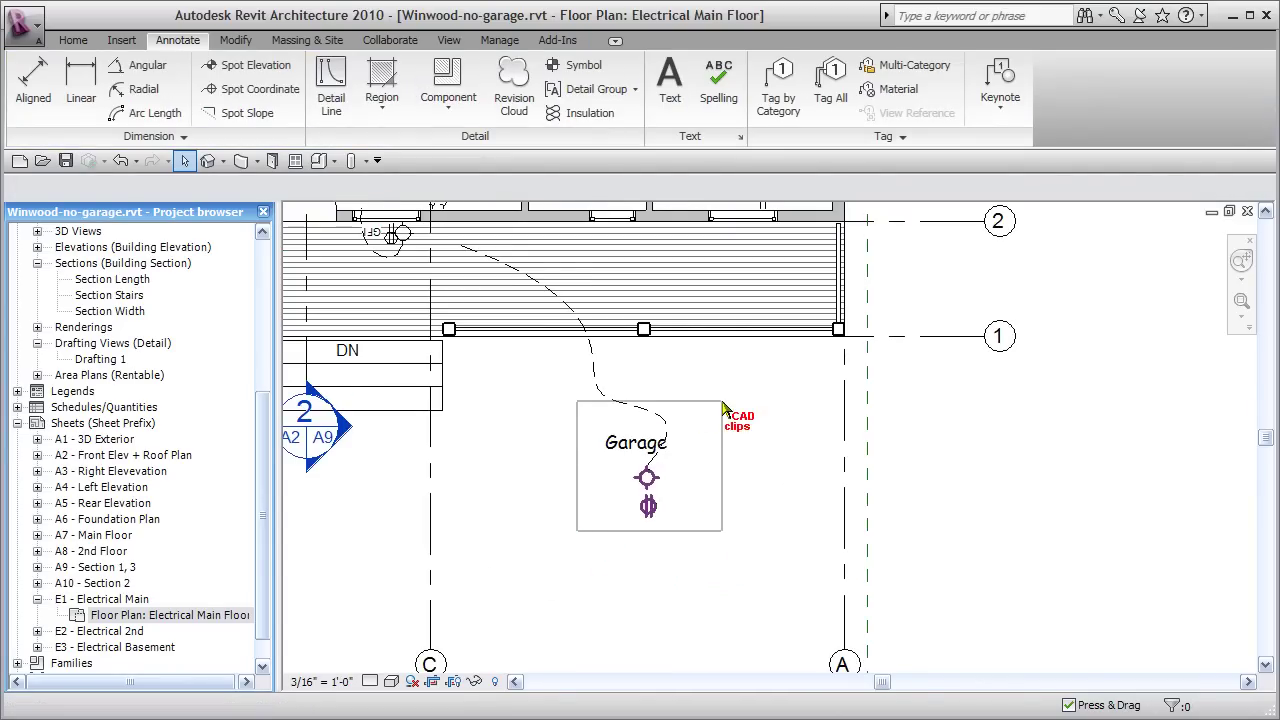
{"action": "key", "text": "Delete"}
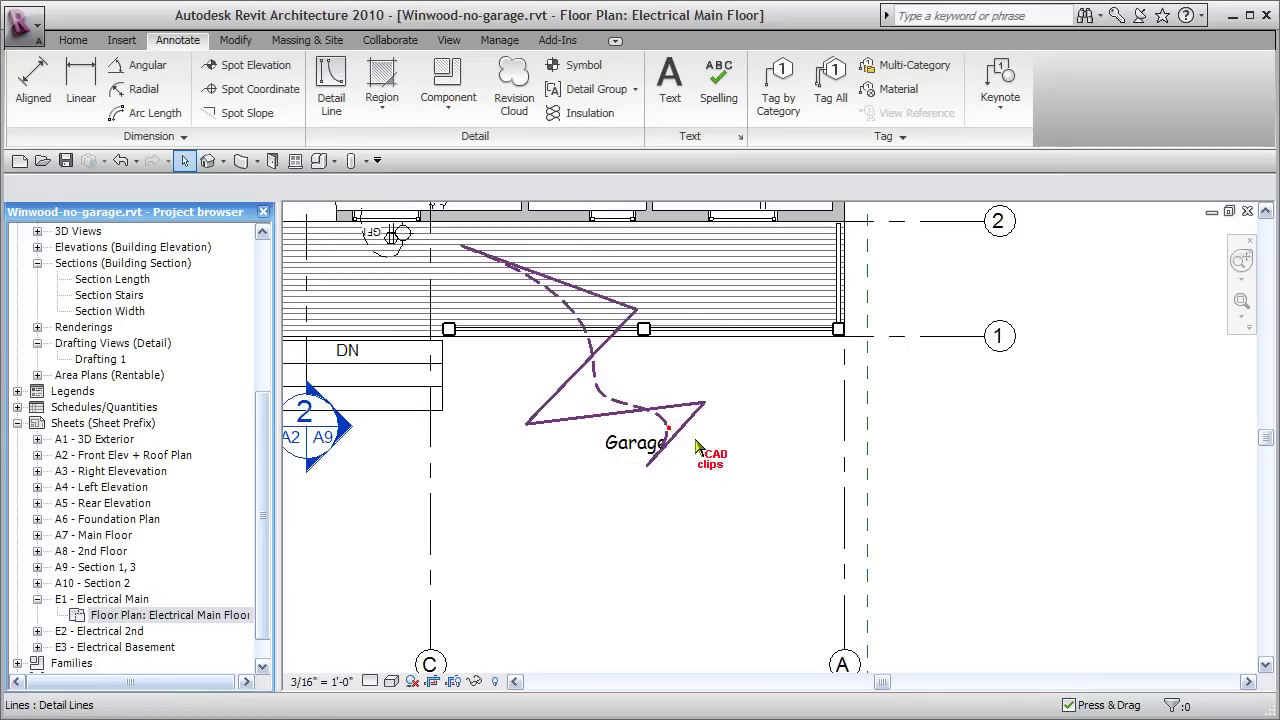
{"action": "left_click", "coordinate": [666, 467]}
{"action": "key", "text": "Delete"}
{"action": "left_click", "coordinate": [630, 450]}
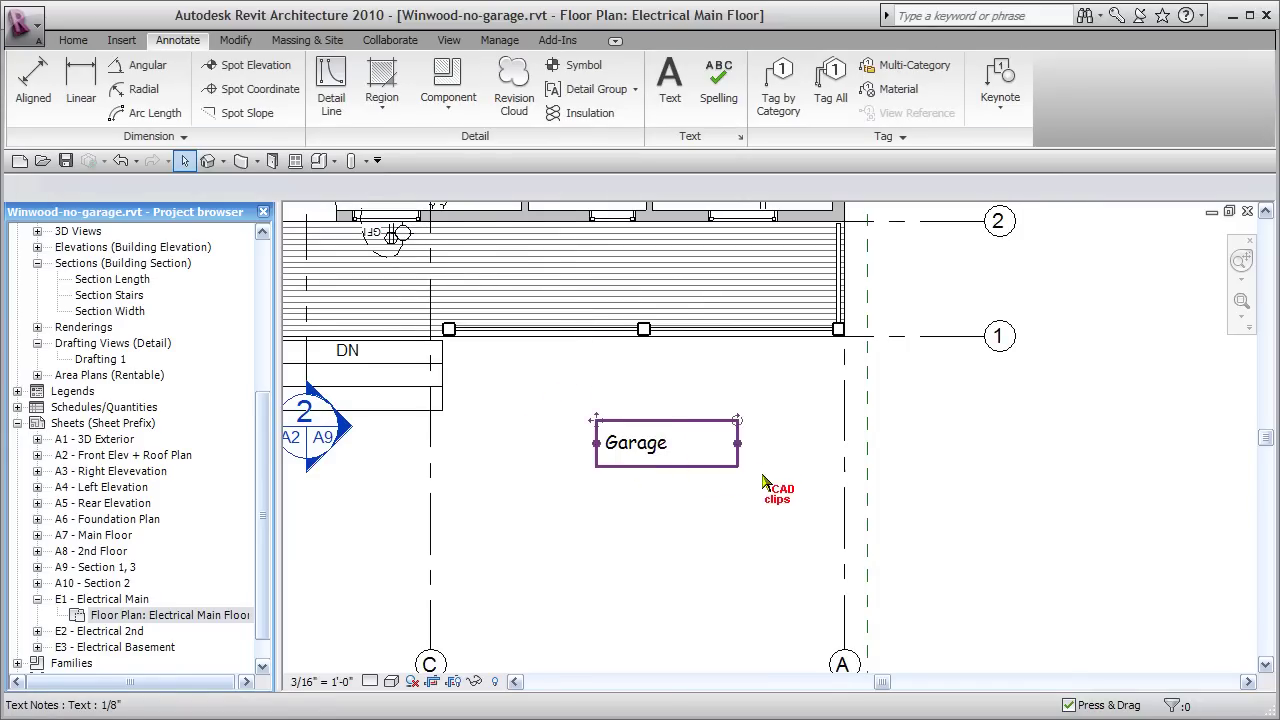
{"action": "key", "text": "Delete"}
Compare the grid line extents with sheet A7 - Main Floor and return to the Electrical Main Floor plan.
{"action": "scroll", "coordinate": [625, 503], "scroll_direction": "down", "scroll_amount": 2}
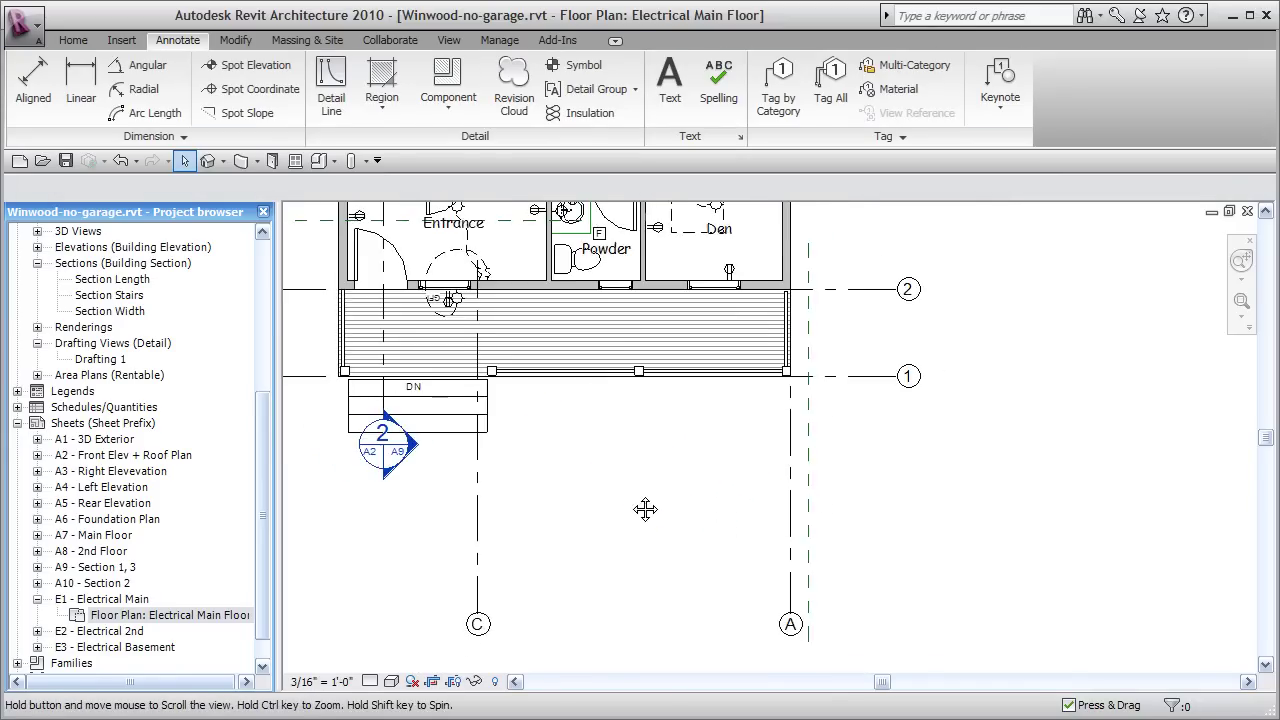
{"action": "left_click", "coordinate": [517, 531]}
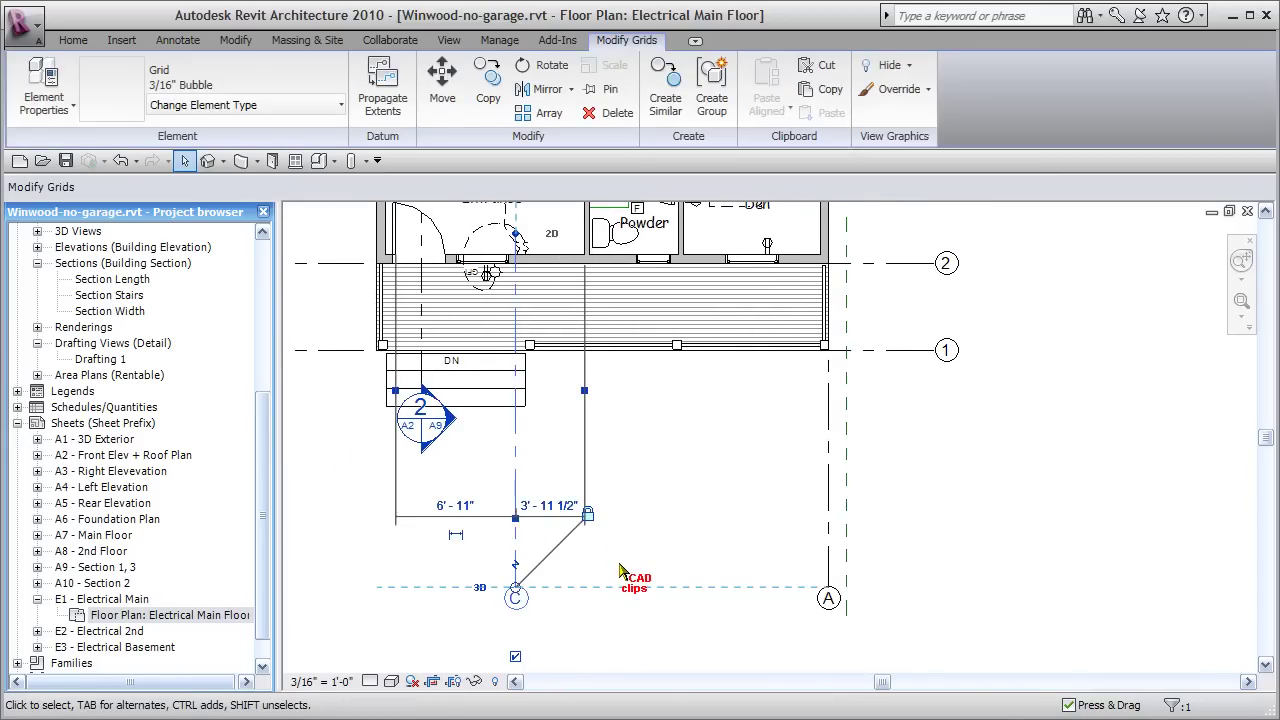
{"action": "left_click", "coordinate": [705, 511]}
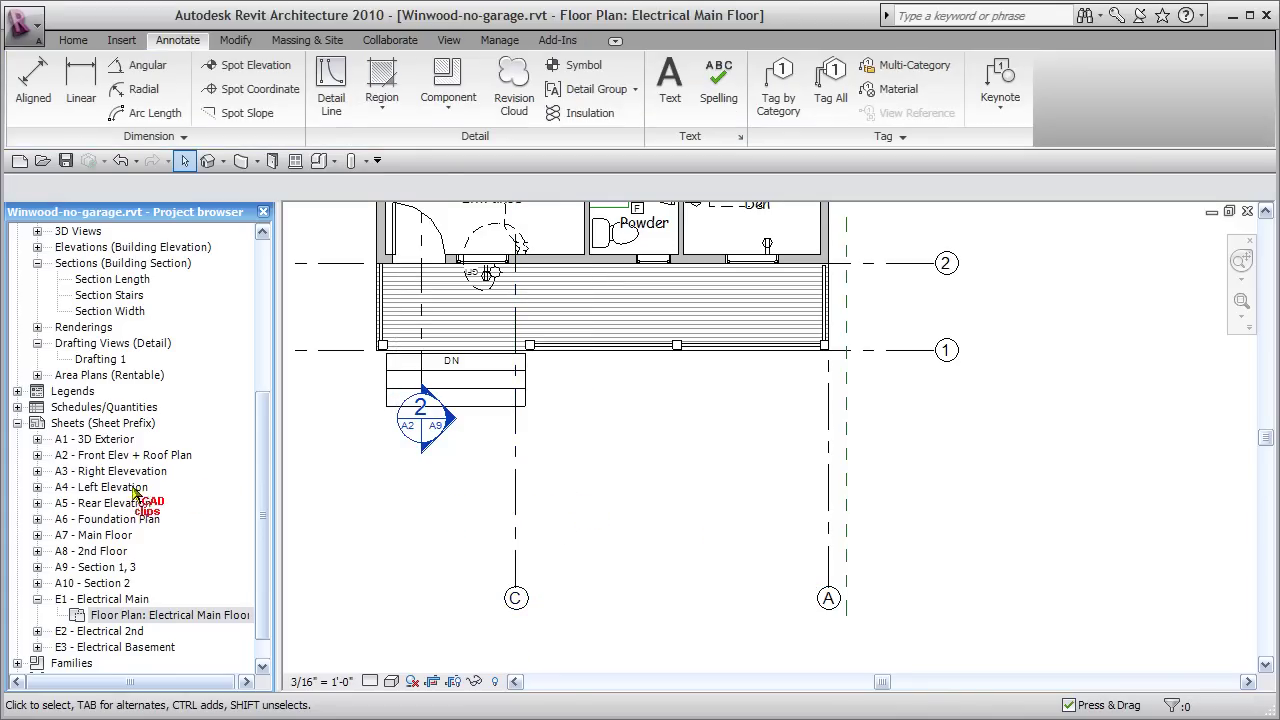
{"action": "left_click", "coordinate": [113, 537]}
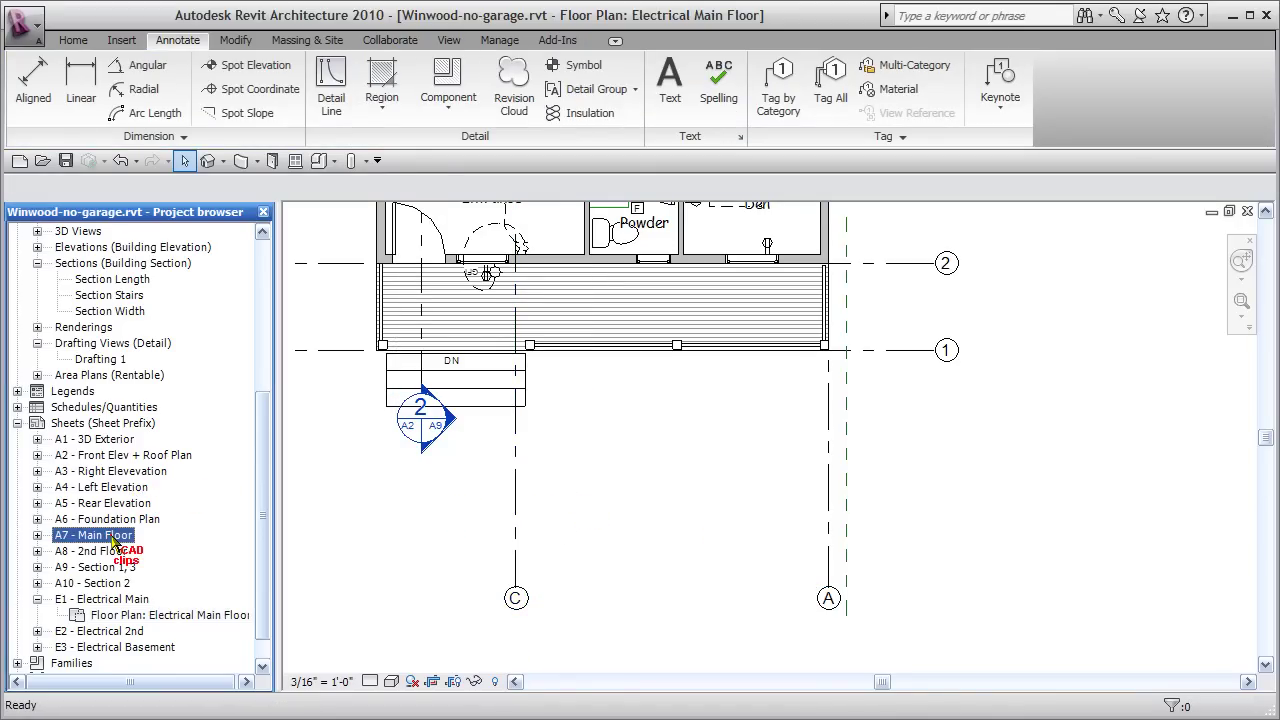
{"action": "double_click", "coordinate": [113, 537]}
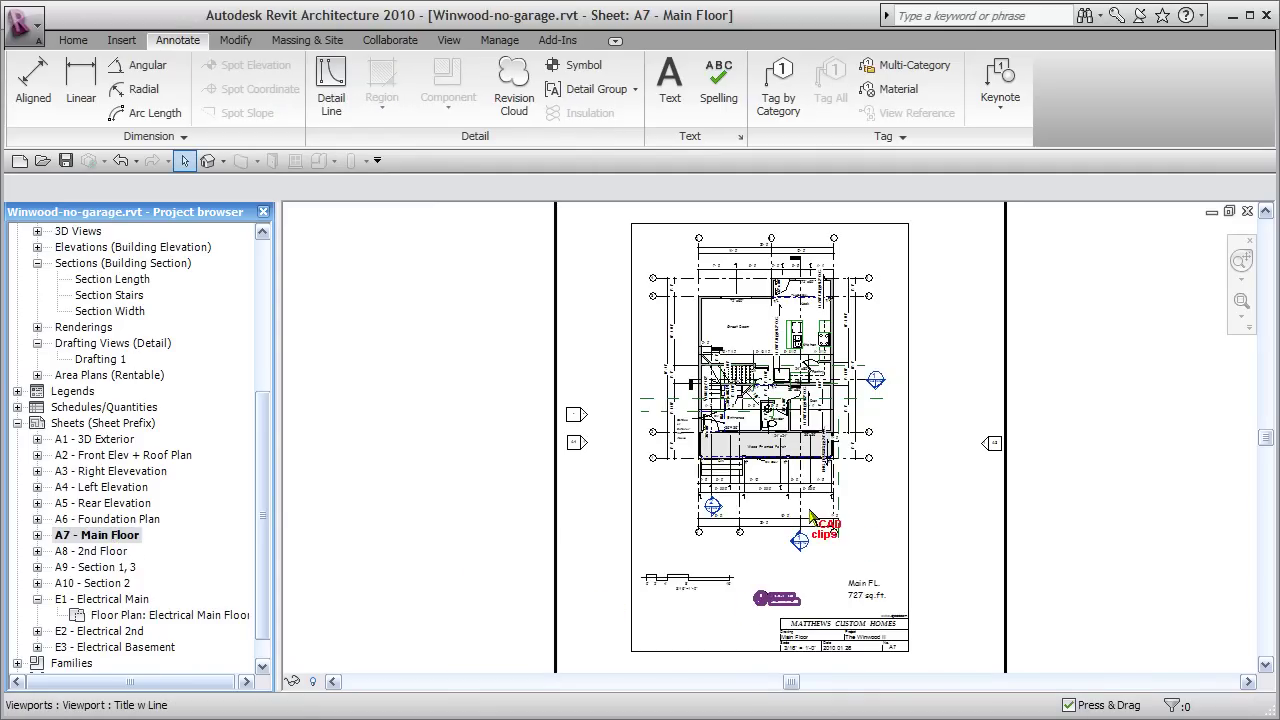
{"action": "double_click", "coordinate": [128, 617]}
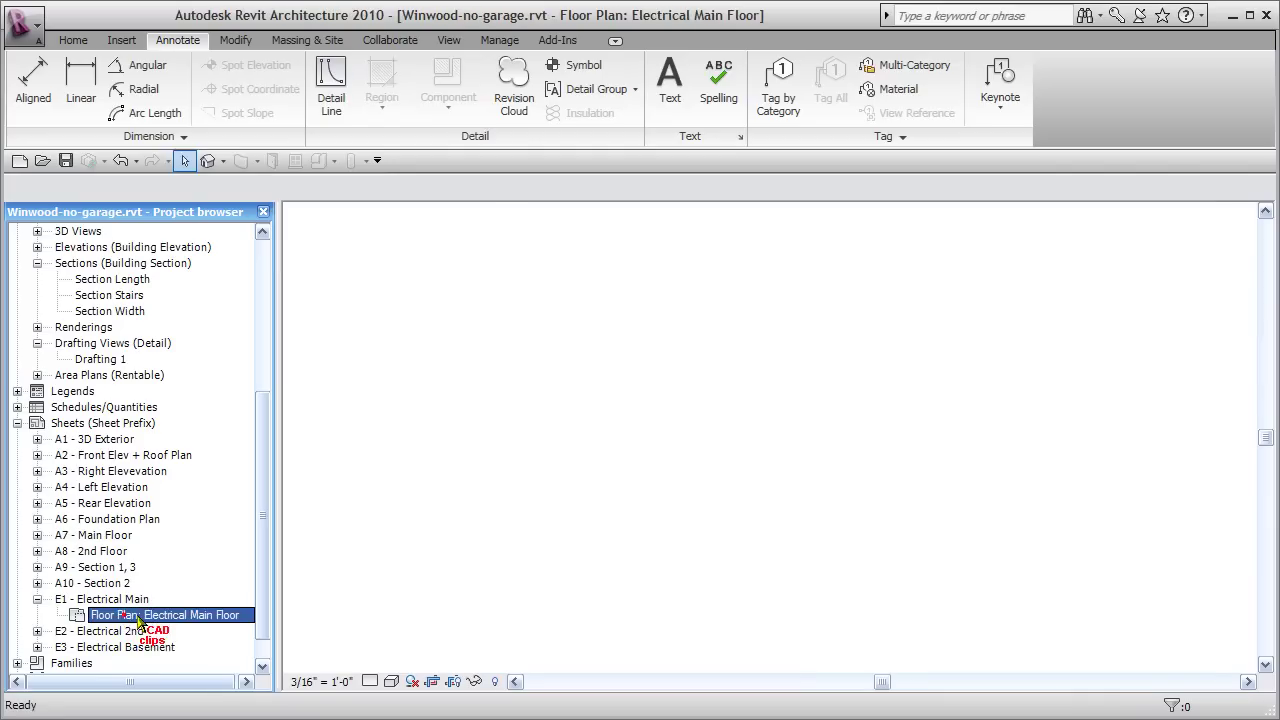
Switch the lower end of grid C to 2D extents and shorten it so its bubble sits just below the porch steps.
{"action": "left_click", "coordinate": [515, 530]}
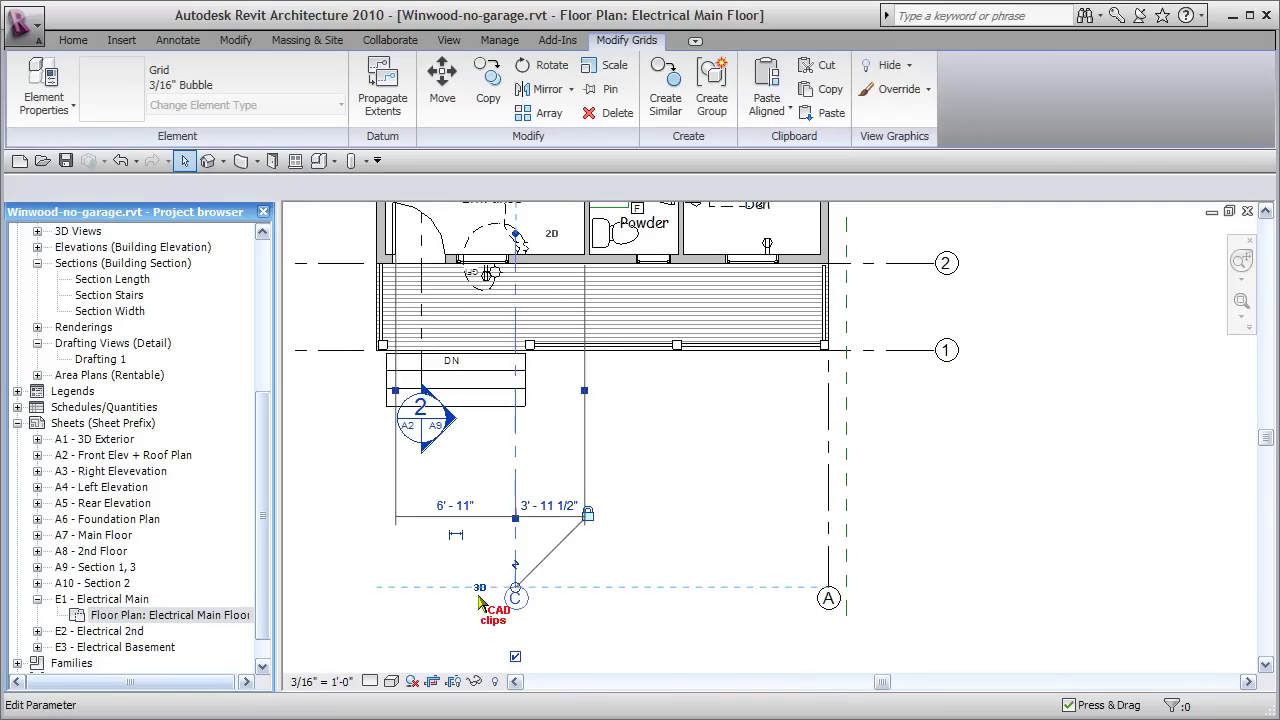
{"action": "left_click", "coordinate": [480, 587]}
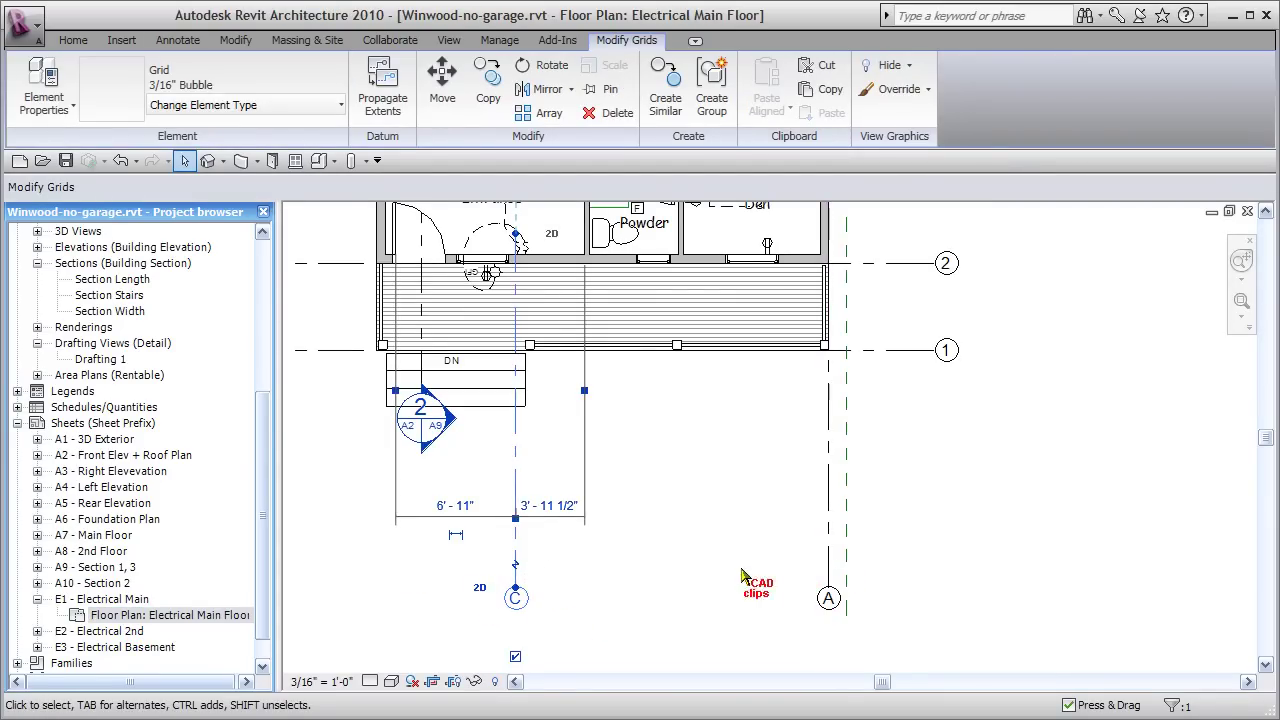
{"action": "left_click_drag", "start_coordinate": [515, 588], "coordinate": [512, 470]}
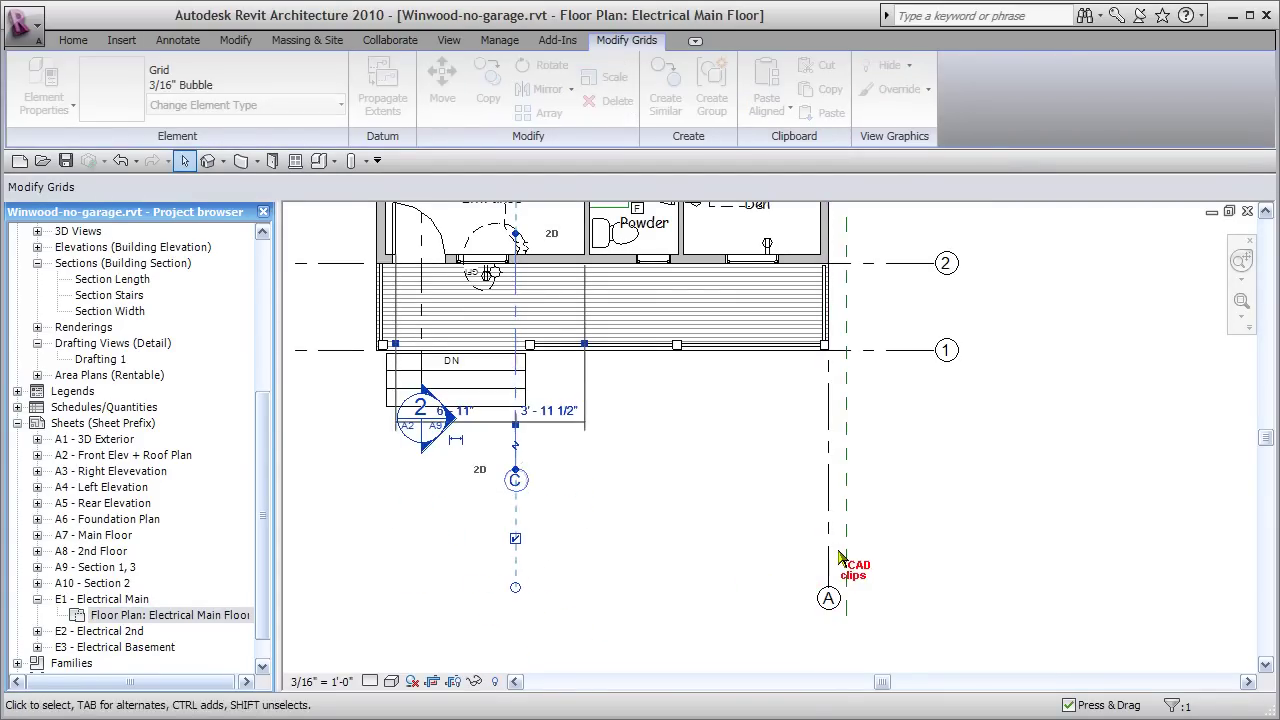
Switch the lower end of grid A to 2D extents and shorten it to align its bubble with grid C.
{"action": "left_click", "coordinate": [828, 565]}
{"action": "left_click", "coordinate": [793, 589]}
{"action": "mouse_move", "coordinate": [828, 597]}
{"action": "left_mouse_down"}
{"action": "mouse_move", "coordinate": [834, 480]}
{"action": "mouse_move", "coordinate": [938, 508]}
{"action": "left_mouse_up"}
{"action": "right_click", "coordinate": [938, 508]}
{"action": "left_click", "coordinate": [828, 597]}
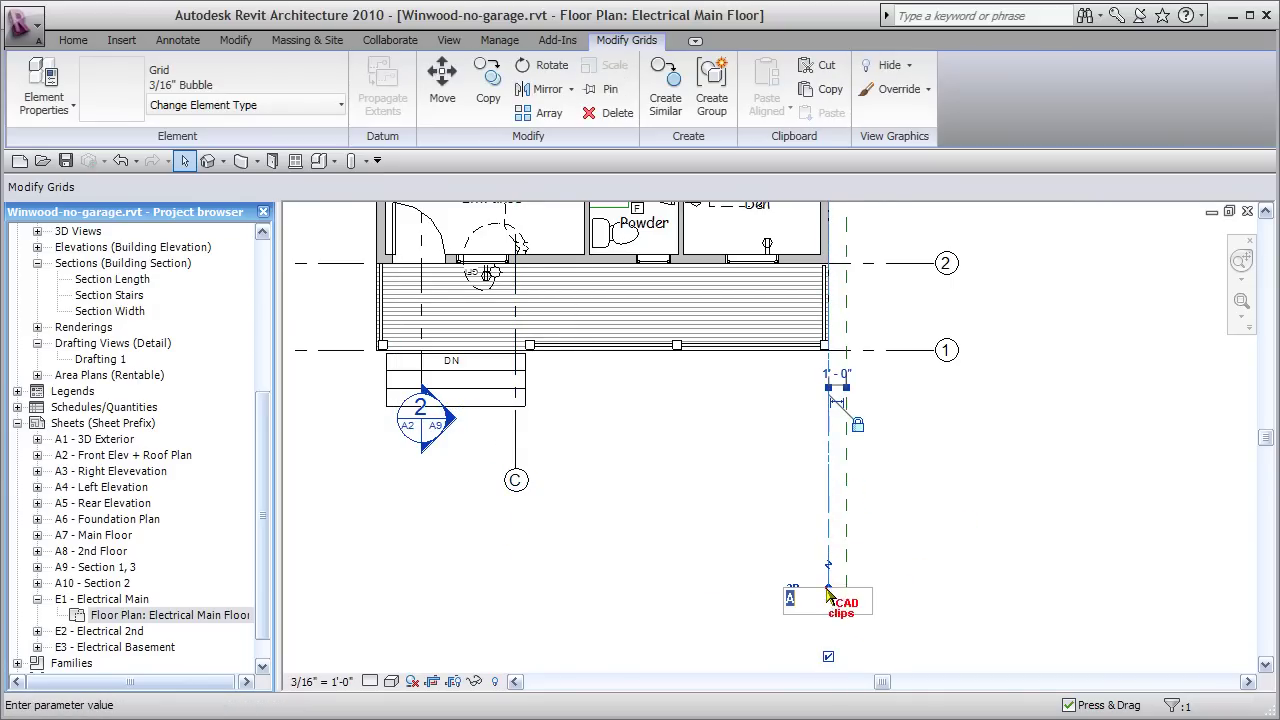
{"action": "key", "text": "Escape"}
{"action": "scroll", "coordinate": [868, 612], "scroll_direction": "up", "scroll_amount": 1}
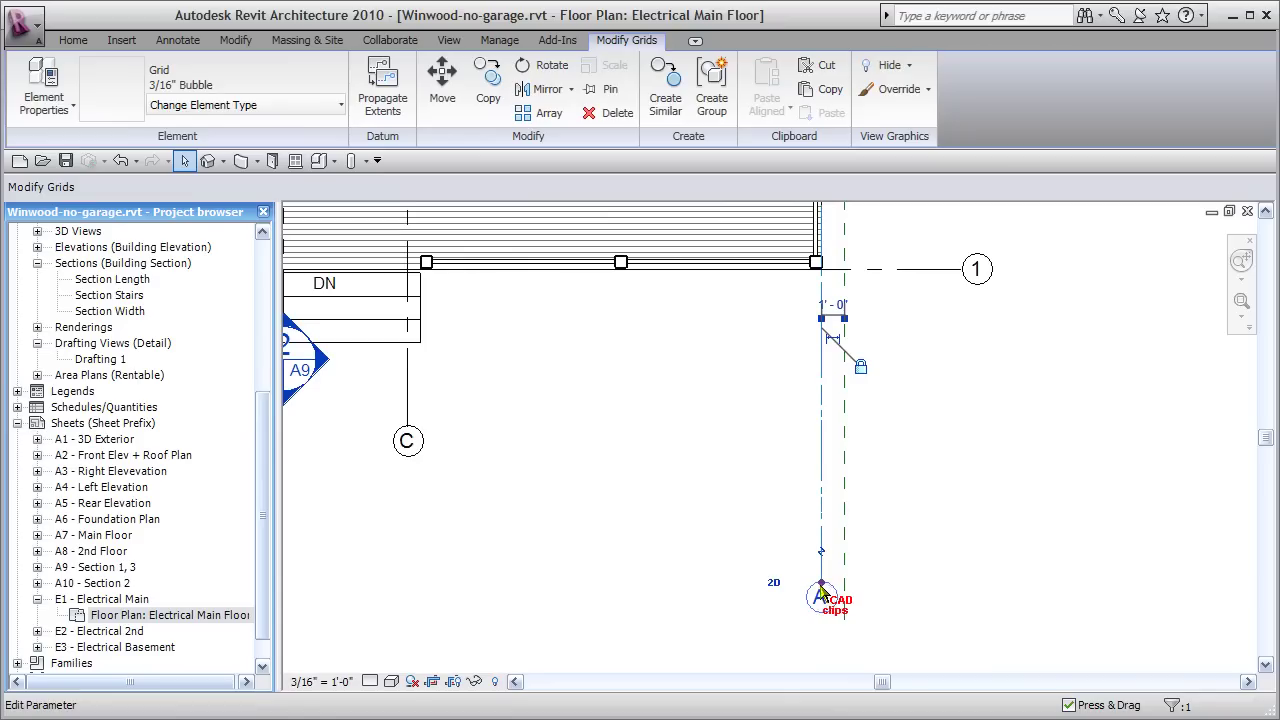
{"action": "left_click_drag", "start_coordinate": [820, 584], "coordinate": [828, 428]}
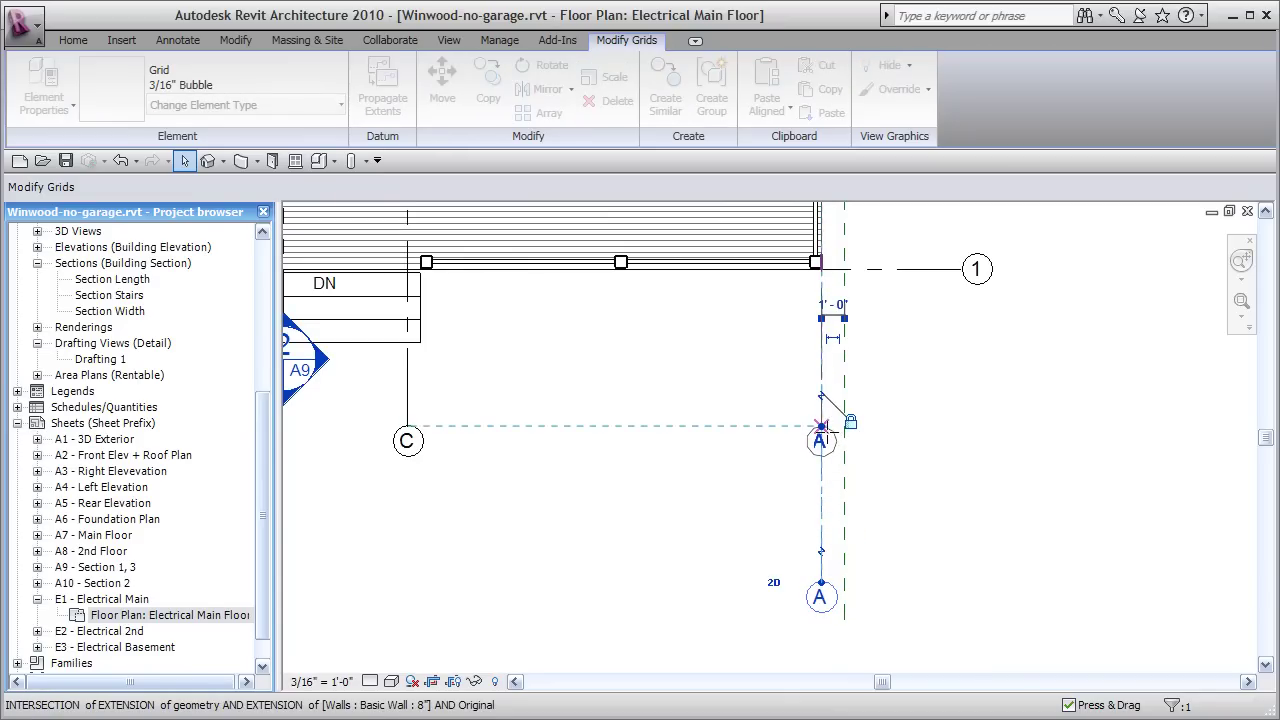
{"action": "left_click", "coordinate": [950, 466]}
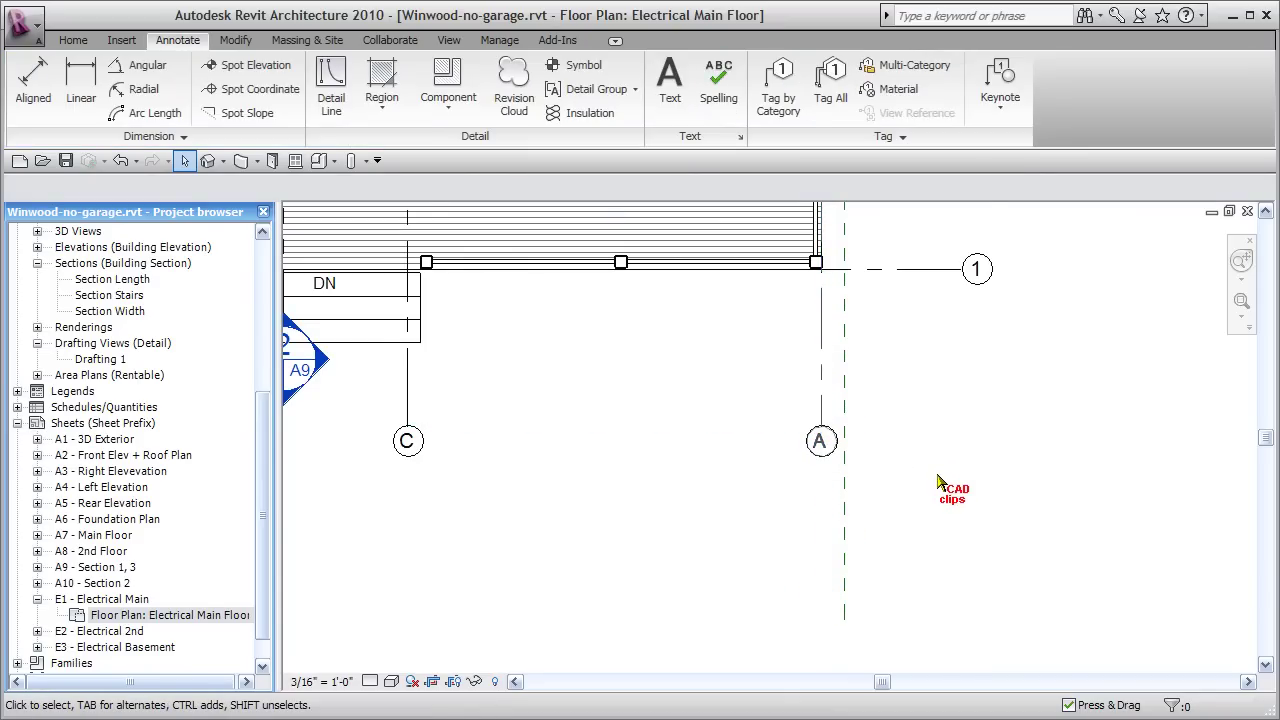
Examine the electrical symbols and grid lines around the front porch and entrance of the main floor.
{"action": "scroll", "coordinate": [938, 482], "scroll_direction": "down", "scroll_amount": 2}
{"action": "middle_click_drag", "start_coordinate": [871, 500], "coordinate": [737, 454]}
{"action": "scroll", "coordinate": [594, 371], "scroll_direction": "up", "scroll_amount": 2}
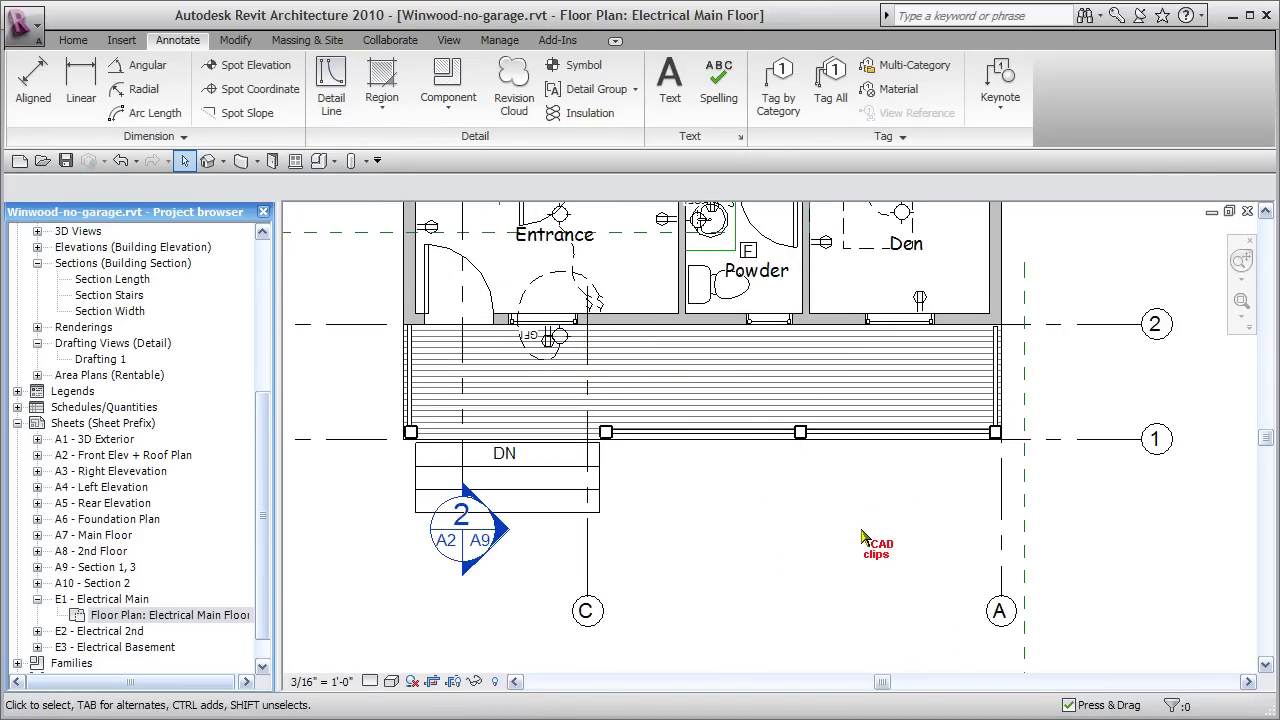
{"action": "middle_click_drag", "start_coordinate": [633, 322], "coordinate": [651, 346]}
{"action": "scroll", "coordinate": [560, 376], "scroll_direction": "up", "scroll_amount": 2}
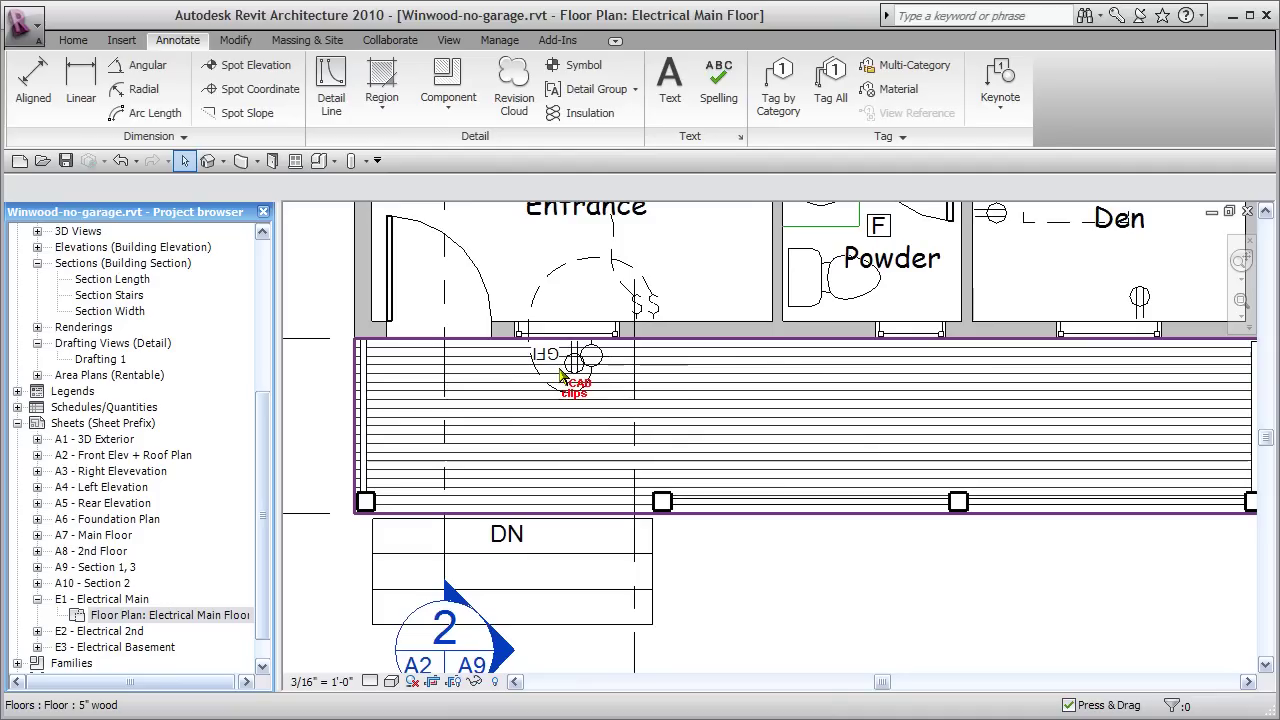
{"action": "scroll", "coordinate": [871, 443], "scroll_direction": "down", "scroll_amount": 3}
{"action": "middle_click_drag", "start_coordinate": [837, 451], "coordinate": [809, 517]}
{"action": "scroll", "coordinate": [812, 480], "scroll_direction": "down", "scroll_amount": 1}
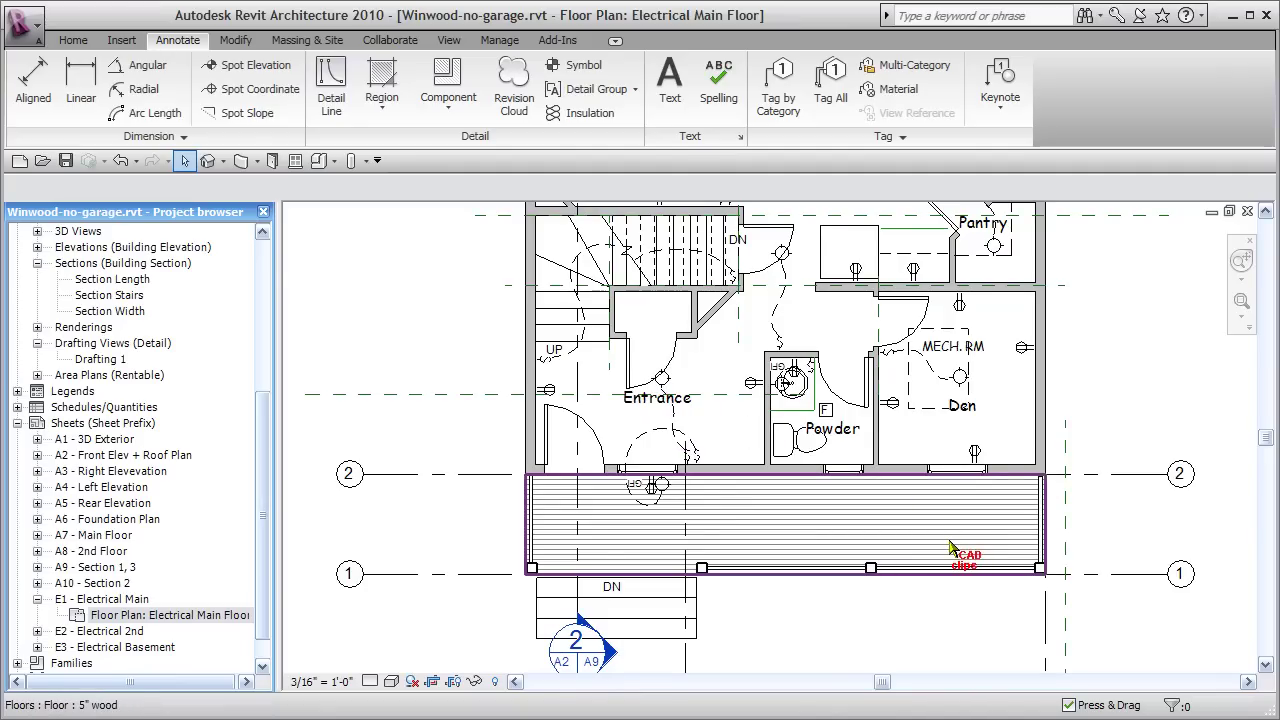
Nudge the outlet below the den's window slightly to the left.
{"action": "scroll", "coordinate": [1020, 490], "scroll_direction": "up", "scroll_amount": 2}
{"action": "left_click", "coordinate": [952, 426]}
{"action": "key", "text": "Left"}
{"action": "left_click", "coordinate": [1160, 400]}
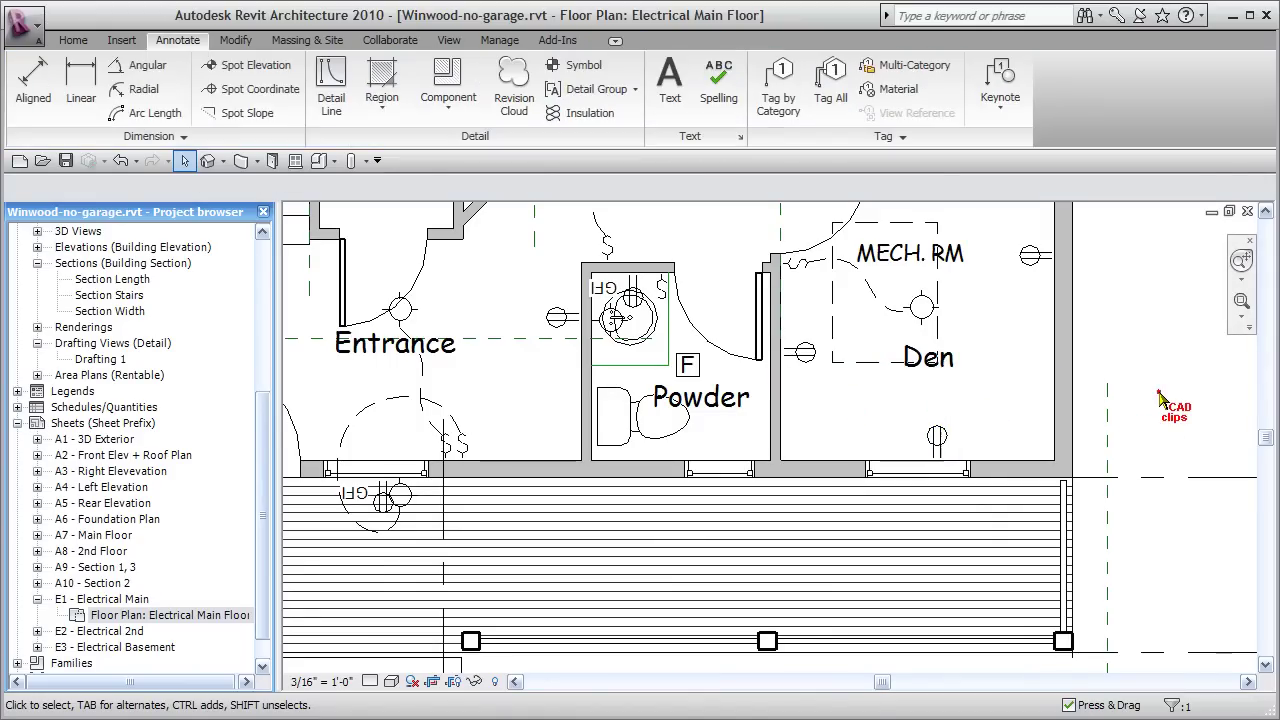
{"action": "scroll", "coordinate": [1150, 398], "scroll_direction": "down", "scroll_amount": 3}
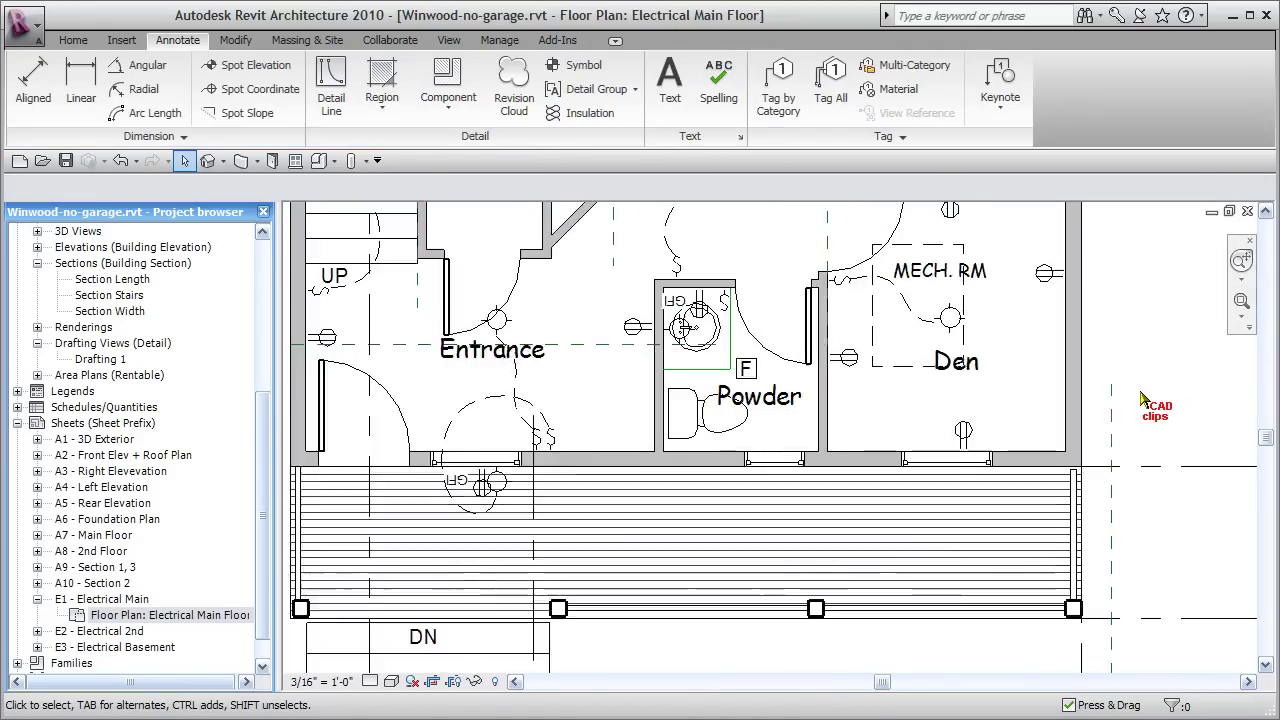
Review the grid lines on sheet E2 - Electrical 2nd and open its Electrical T / 2ND FL floor plan view.
{"action": "double_click", "coordinate": [128, 634]}
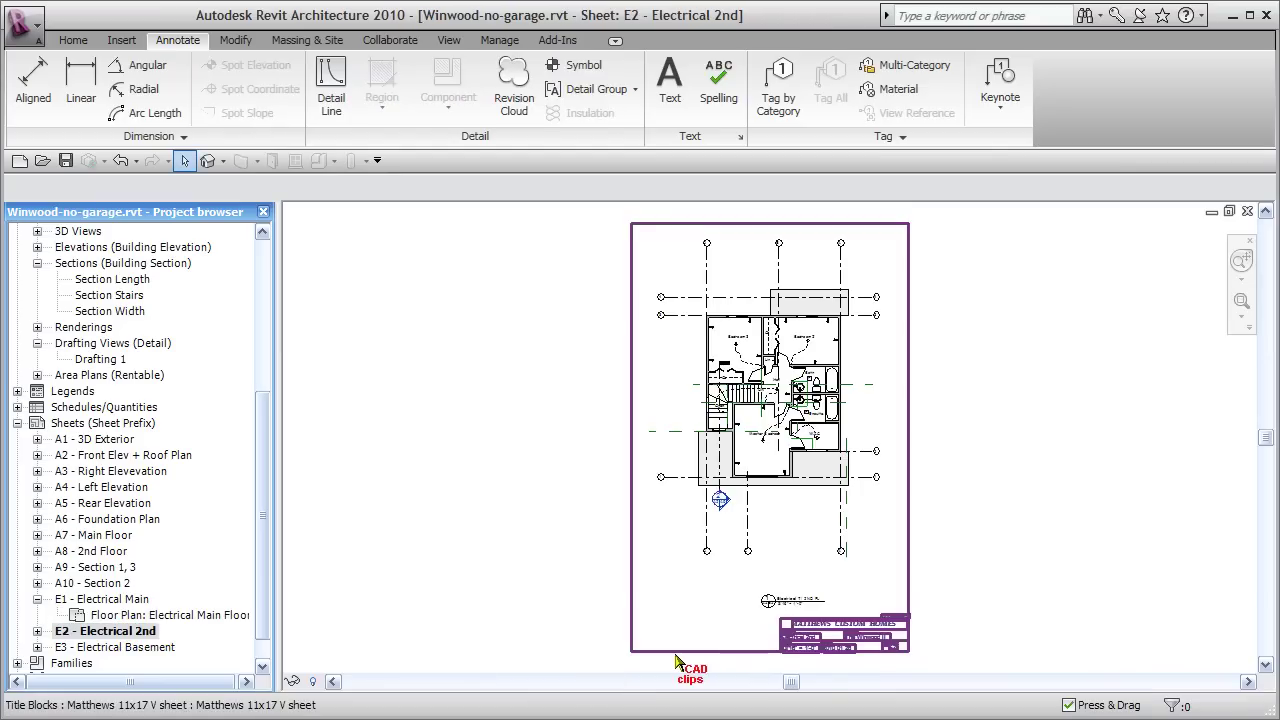
{"action": "scroll", "coordinate": [817, 530], "scroll_direction": "up", "scroll_amount": 4}
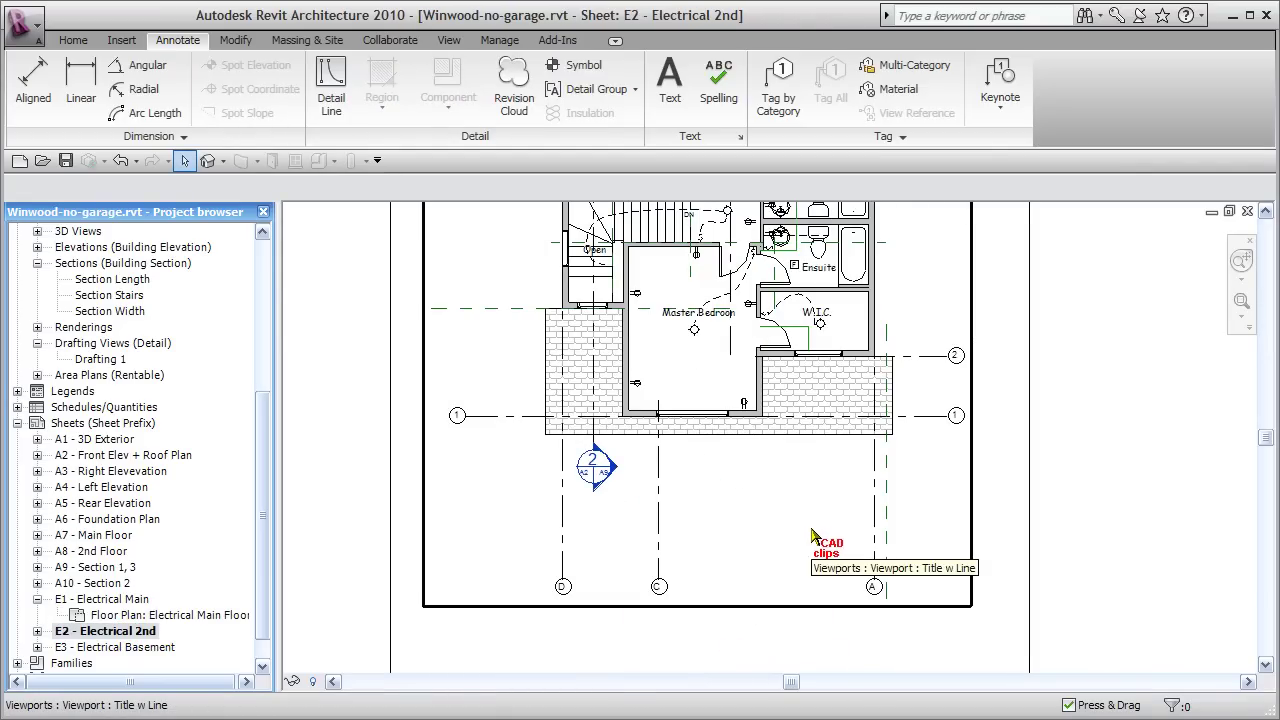
{"action": "scroll", "coordinate": [812, 538], "scroll_direction": "down", "scroll_amount": 1}
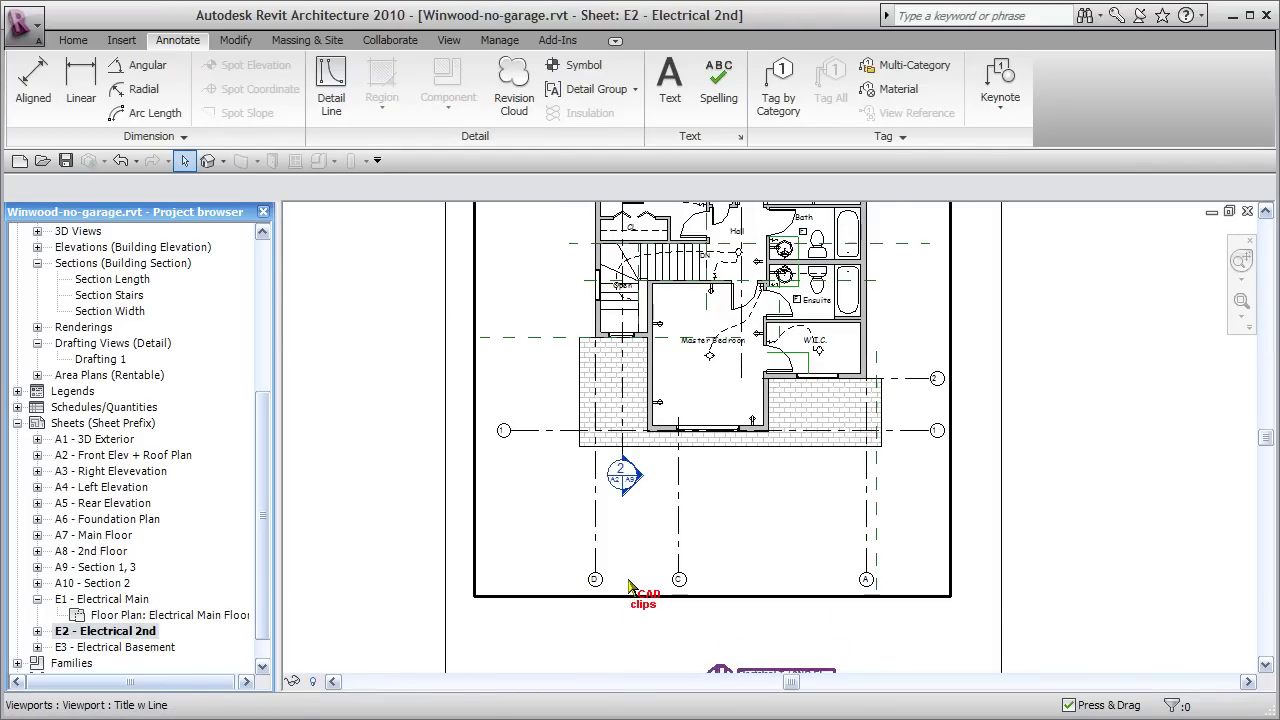
{"action": "left_click", "coordinate": [37, 631]}
{"action": "double_click", "coordinate": [120, 647]}
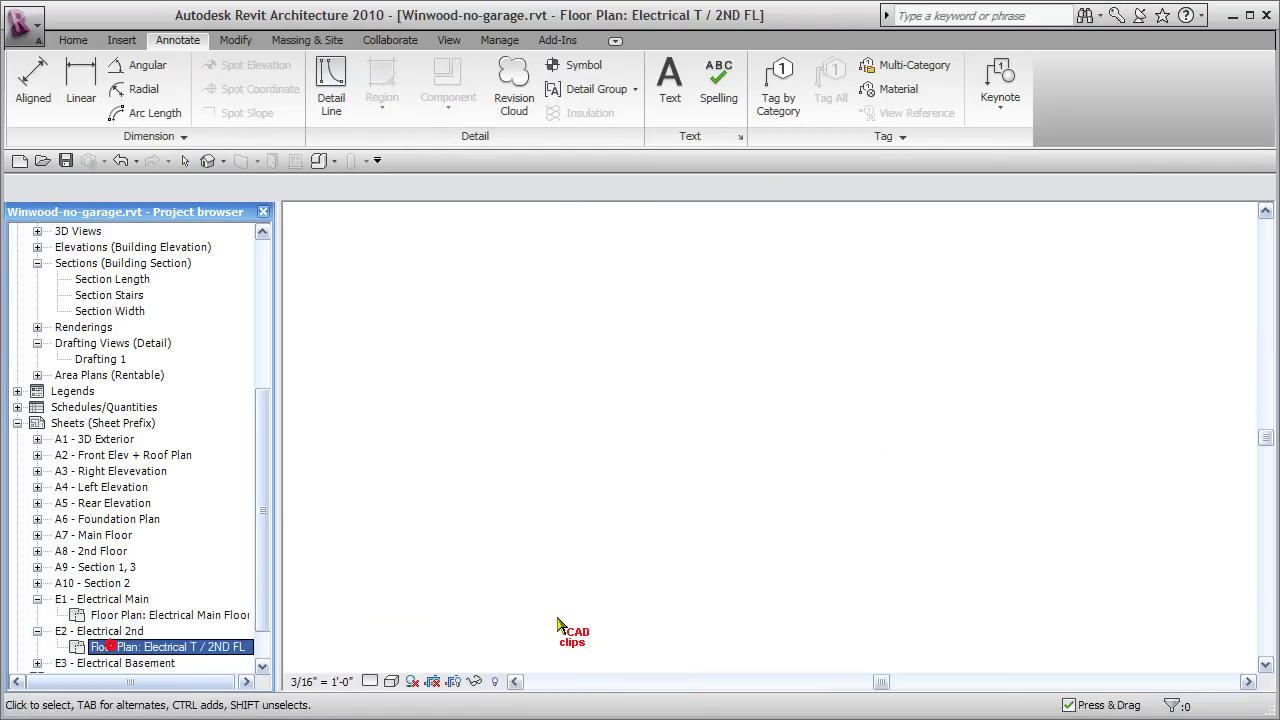
Shorten the lower end of grid D with 2D extents, raising its bubble to just below the section 2 marker.
{"action": "middle_click_drag", "start_coordinate": [725, 447], "coordinate": [663, 222]}
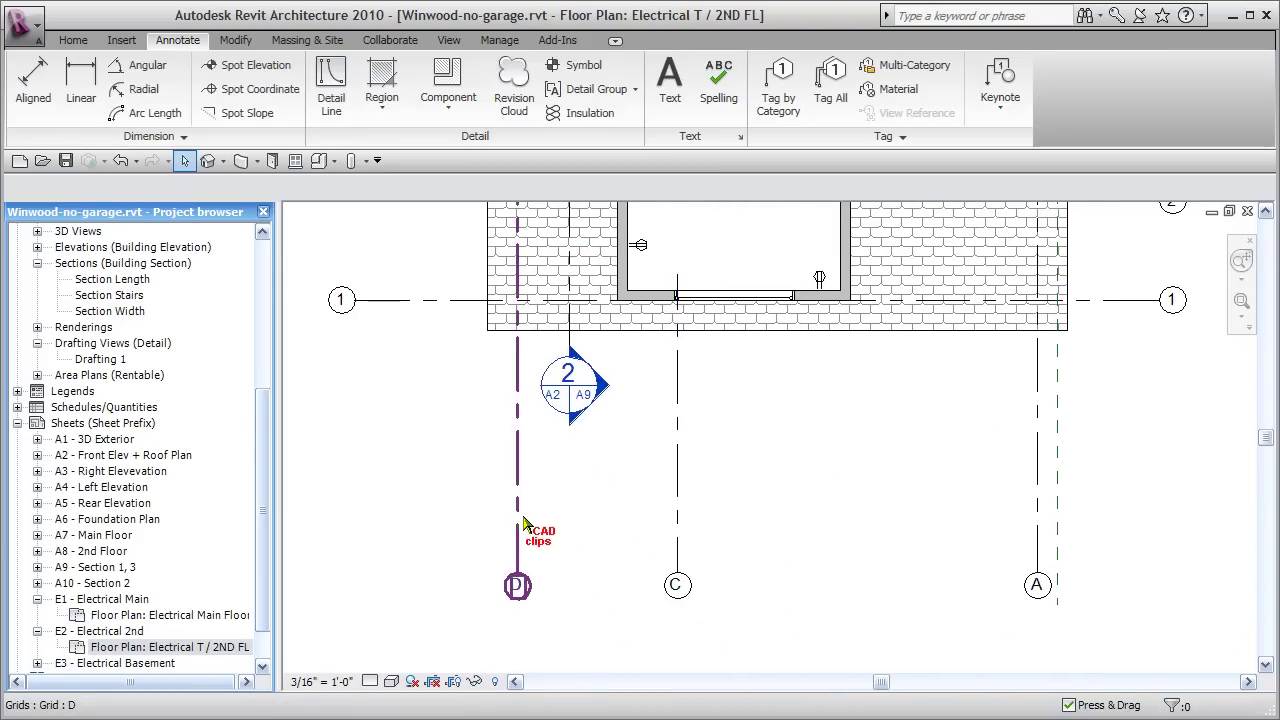
{"action": "left_click", "coordinate": [535, 588]}
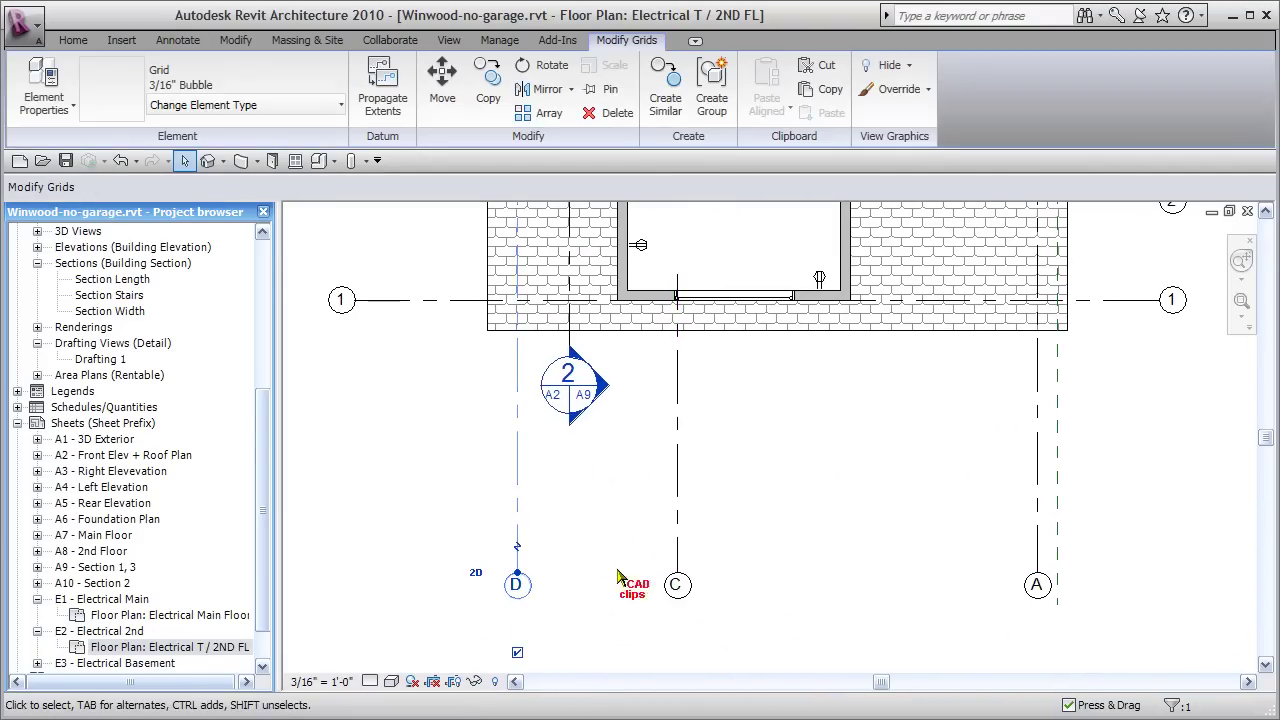
{"action": "left_click_drag", "start_coordinate": [516, 572], "coordinate": [516, 468]}
{"action": "left_click", "coordinate": [737, 477]}
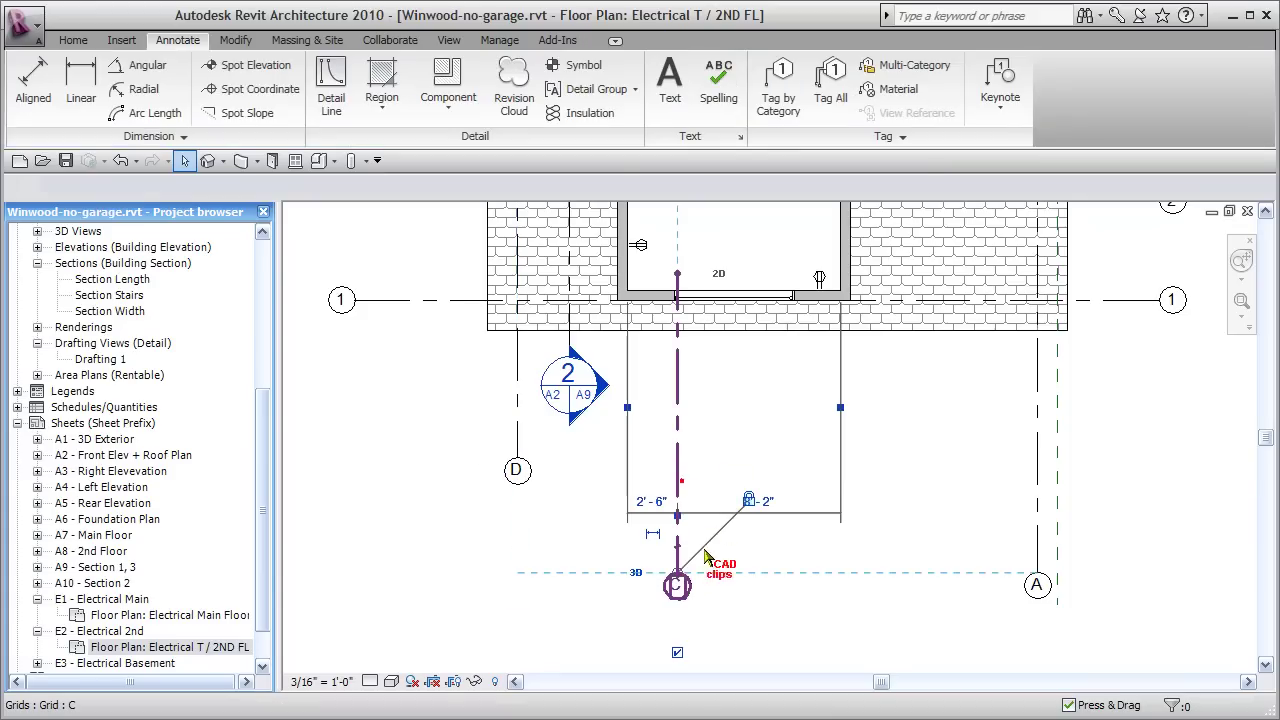
Switch the lower end of grid C to 2D extents and shorten it to align its bubble with grid D.
{"action": "left_click", "coordinate": [705, 556]}
{"action": "left_click", "coordinate": [636, 572]}
{"action": "left_click_drag", "start_coordinate": [677, 572], "coordinate": [677, 458]}
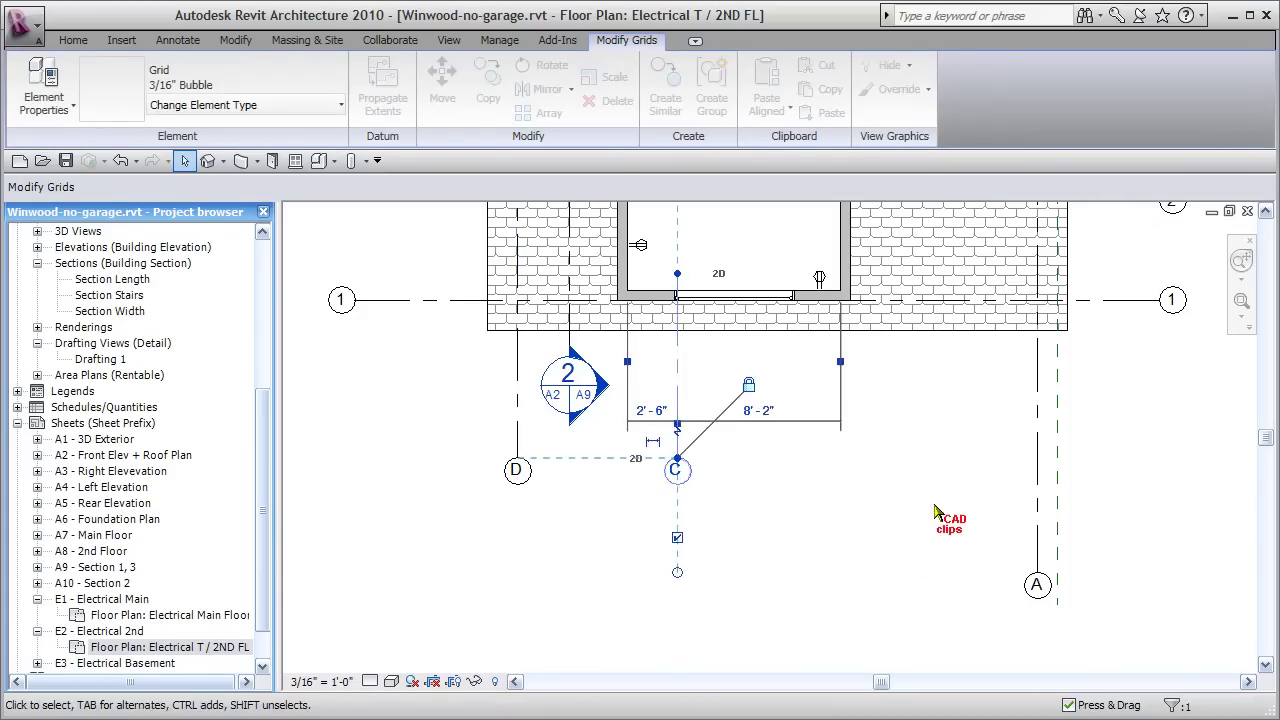
{"action": "left_click", "coordinate": [932, 504]}
Switch the lower end of grid A to 2D extents and shorten it to line up with grids D and C.
{"action": "left_click", "coordinate": [1037, 585]}
{"action": "left_click", "coordinate": [996, 572]}
{"action": "left_click", "coordinate": [1037, 582]}
{"action": "key", "text": "Return"}
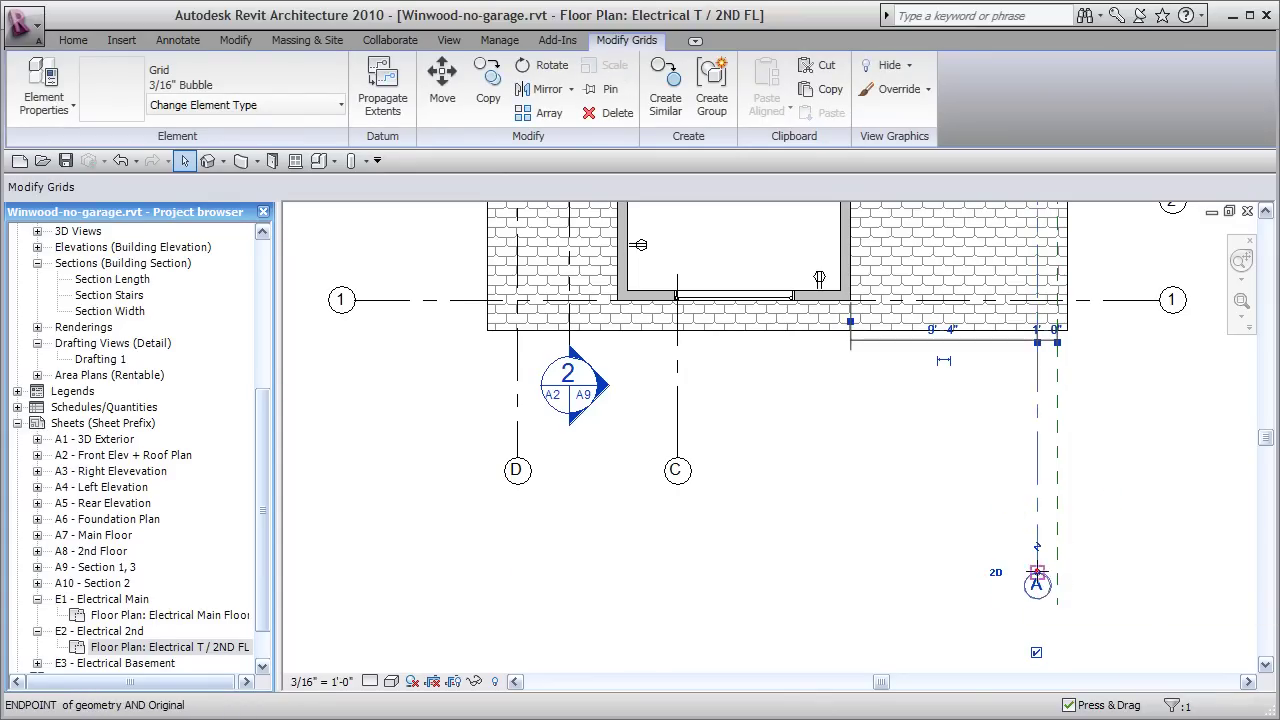
{"action": "left_click_drag", "start_coordinate": [1037, 578], "coordinate": [1033, 515]}
{"action": "left_click_drag", "start_coordinate": [1036, 470], "coordinate": [1037, 462]}
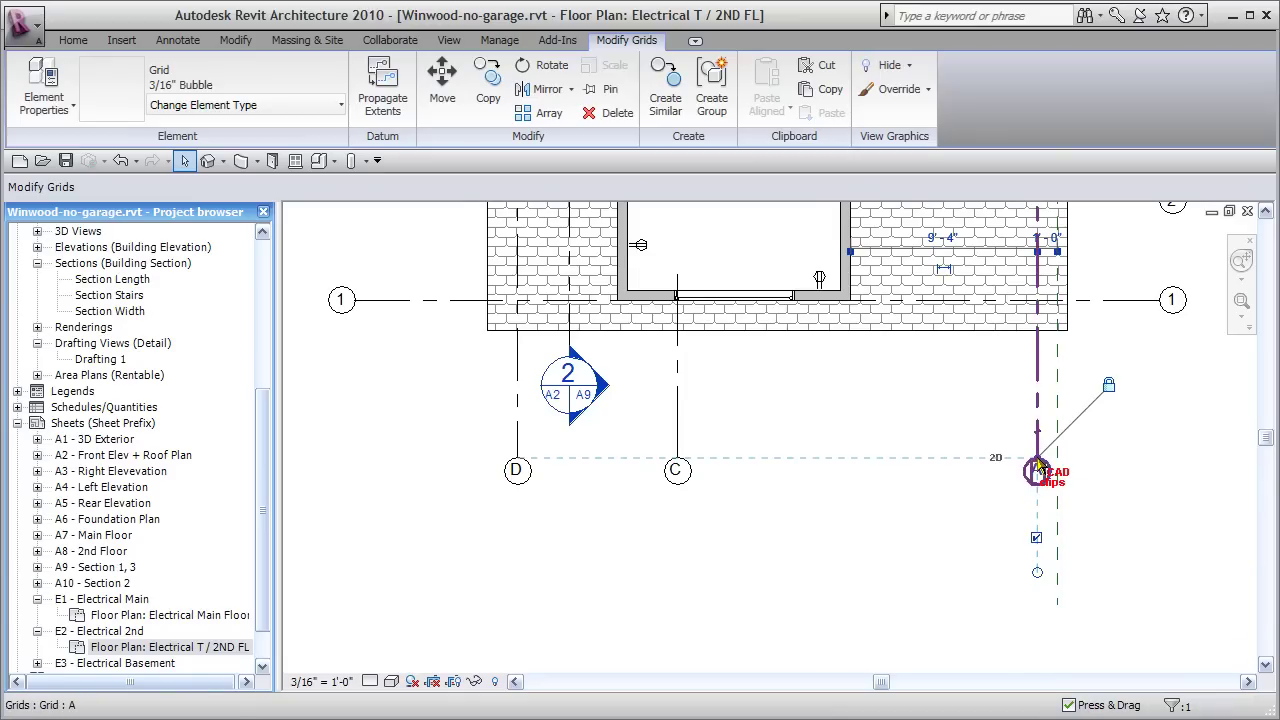
Open sheet E3 - Electrical Basement, list its placed view and open the Basement Electrical floor plan.
{"action": "left_click_drag", "start_coordinate": [1037, 460], "coordinate": [849, 541]}
{"action": "left_click", "coordinate": [849, 541]}
{"action": "scroll", "coordinate": [849, 541], "scroll_direction": "down", "scroll_amount": 2}
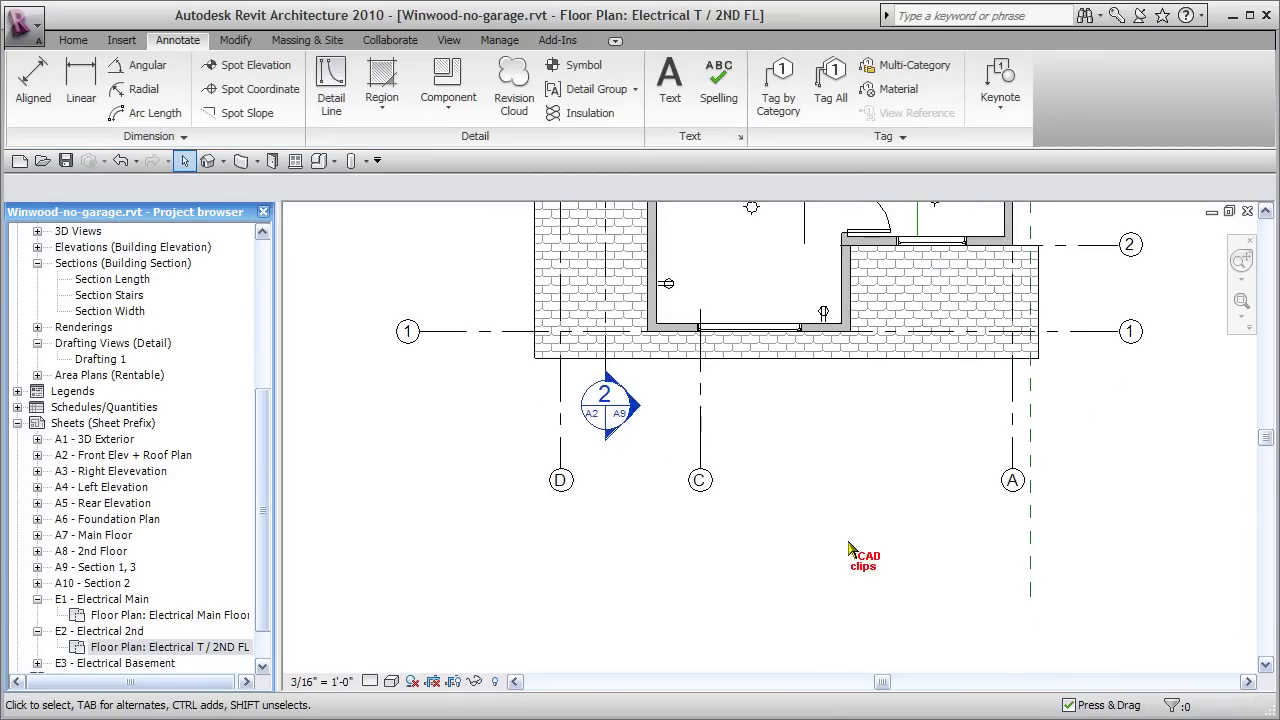
{"action": "left_click", "coordinate": [190, 645]}
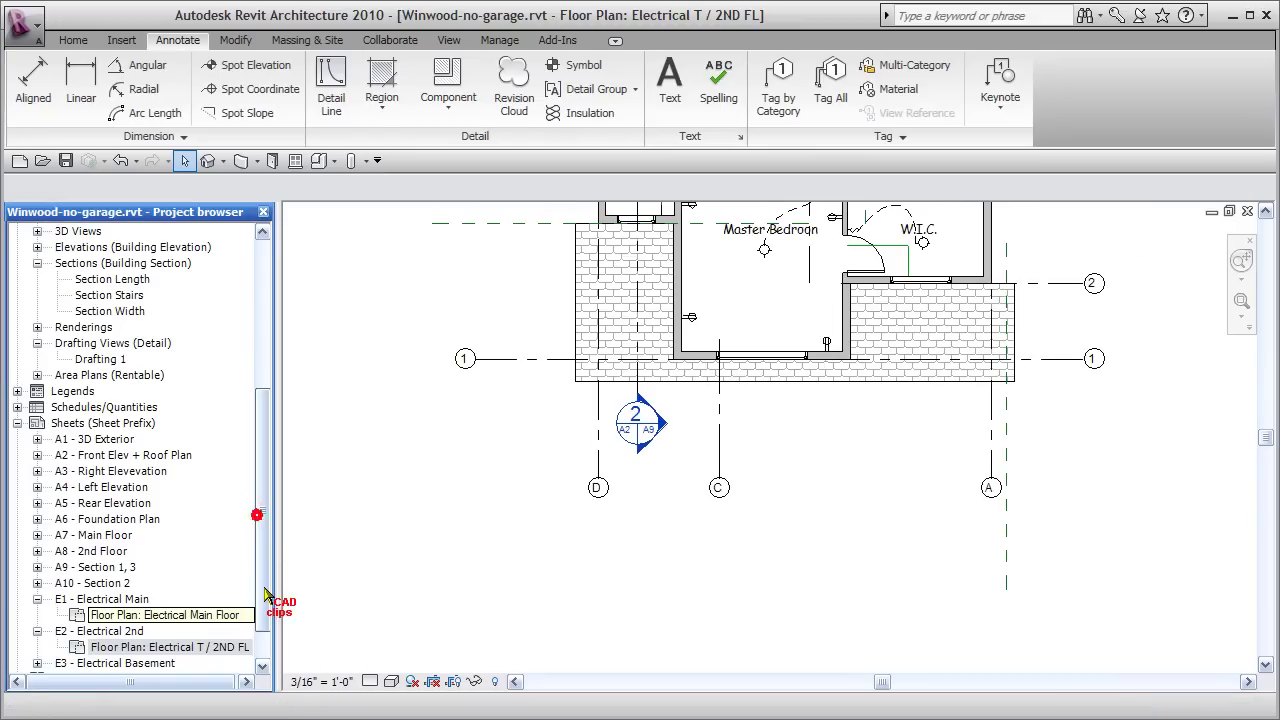
{"action": "scroll", "coordinate": [264, 598], "scroll_direction": "down", "scroll_amount": 2}
{"action": "double_click", "coordinate": [123, 567]}
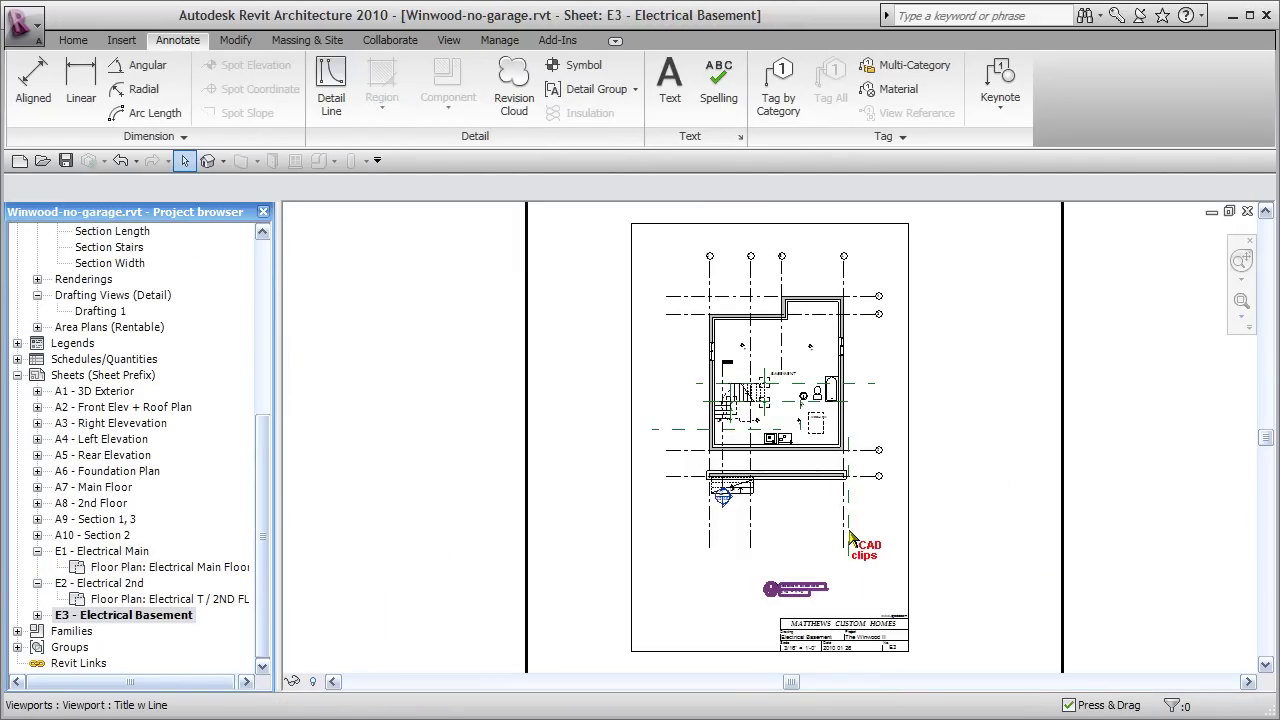
{"action": "left_click", "coordinate": [37, 615]}
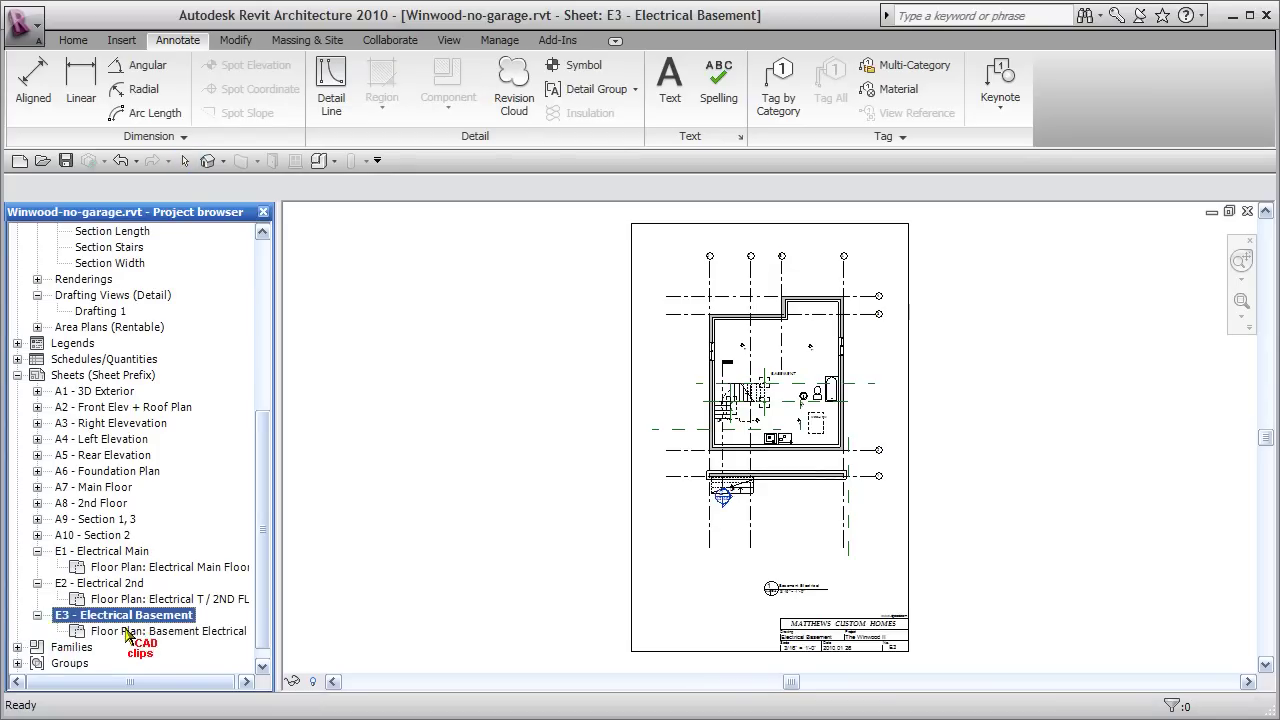
{"action": "double_click", "coordinate": [155, 631]}
{"action": "middle_click_drag", "start_coordinate": [750, 515], "coordinate": [727, 568]}
{"action": "scroll", "coordinate": [810, 557], "scroll_direction": "down", "scroll_amount": 3}
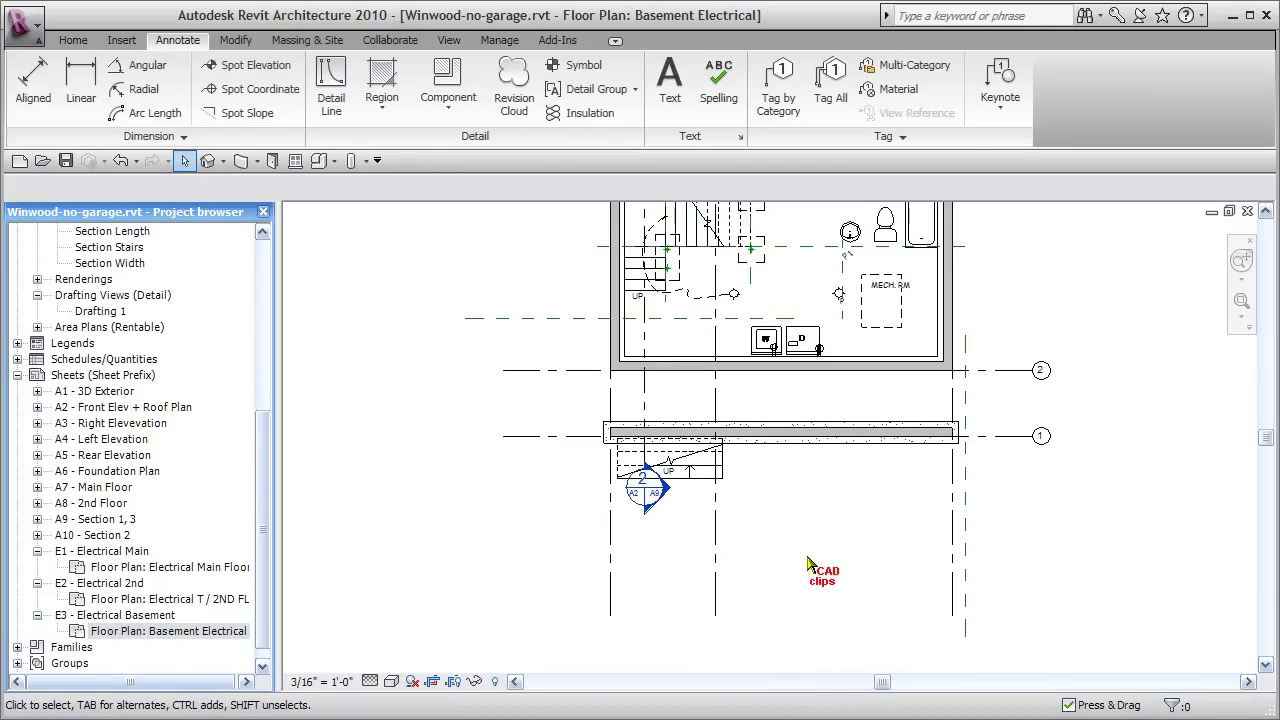
Turn on the grid bubbles at the lower ends of grids D, C and A.
{"action": "middle_click_drag", "start_coordinate": [826, 528], "coordinate": [811, 627]}
{"action": "mouse_move", "coordinate": [845, 407]}
{"action": "middle_mouse_down"}
{"action": "mouse_move", "coordinate": [838, 553]}
{"action": "mouse_move", "coordinate": [831, 406]}
{"action": "middle_mouse_up"}
{"action": "middle_click_drag", "start_coordinate": [811, 612], "coordinate": [809, 466]}
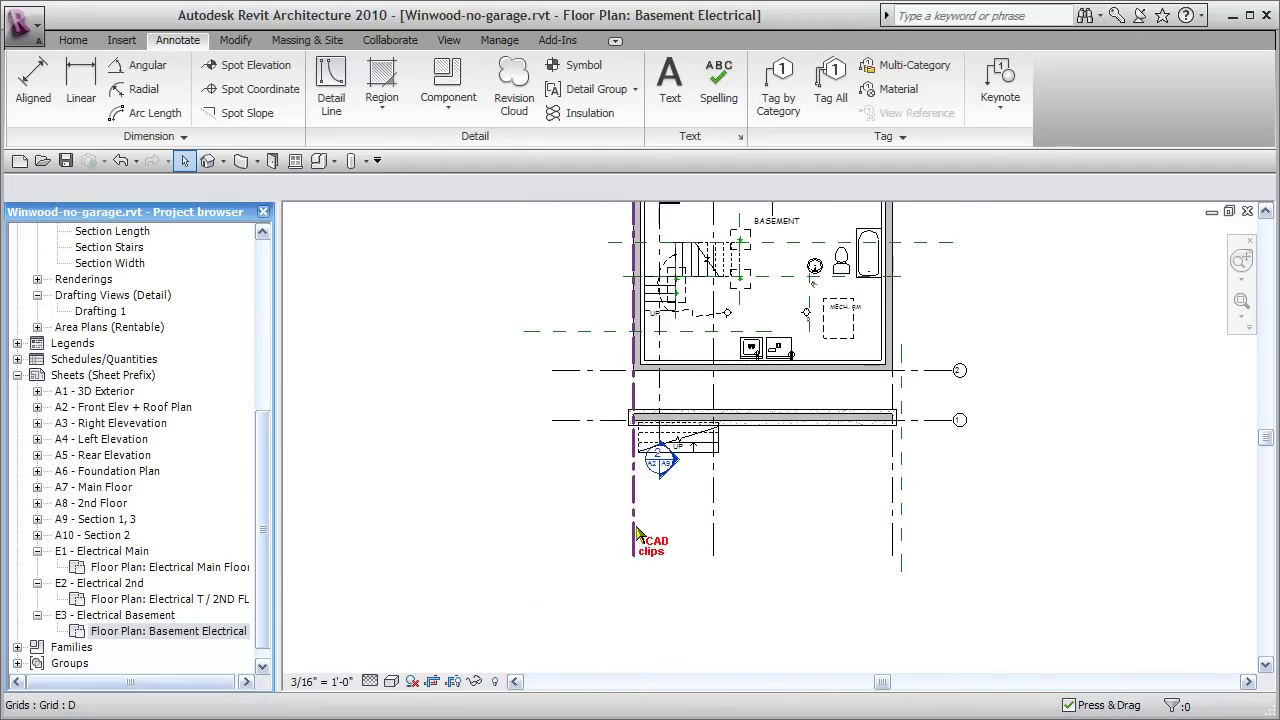
{"action": "left_click", "coordinate": [644, 583]}
{"action": "left_click_drag", "start_coordinate": [640, 527], "coordinate": [718, 524]}
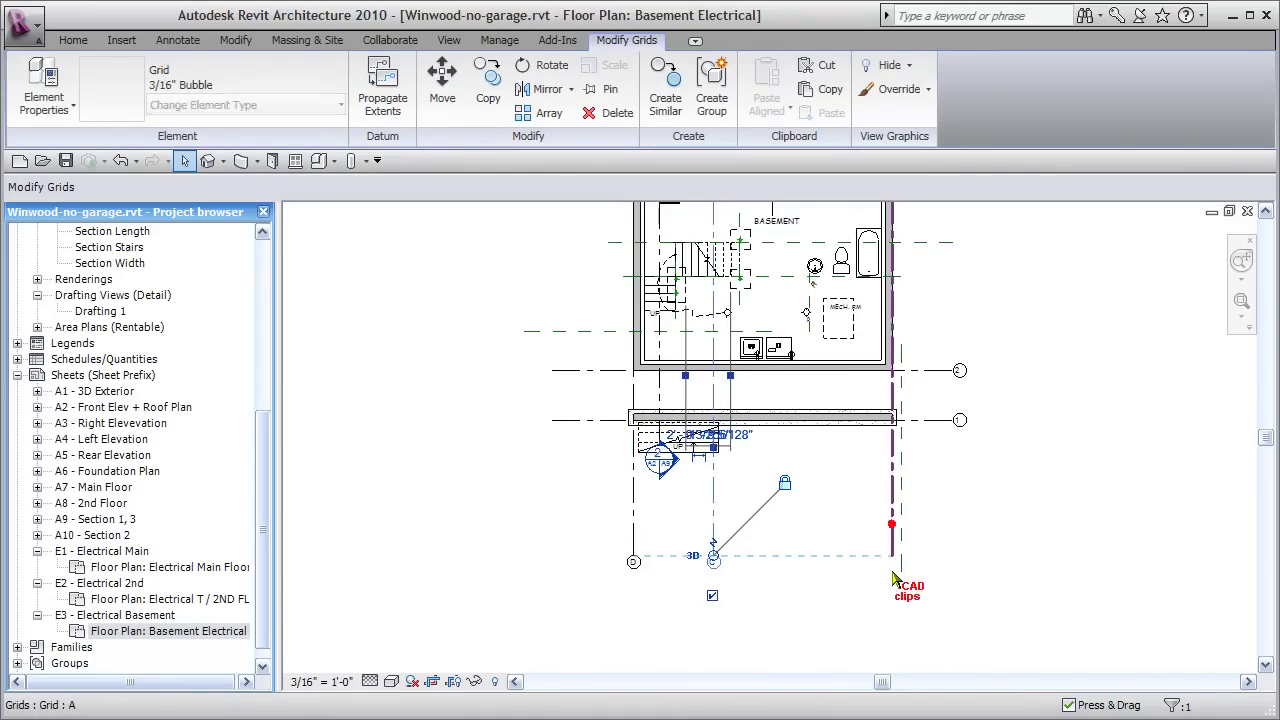
{"action": "left_click", "coordinate": [955, 590]}
Switch the lower ends of grids D, C and A to 2D extents in the basement electrical plan.
{"action": "scroll", "coordinate": [792, 594], "scroll_direction": "up", "scroll_amount": 2}
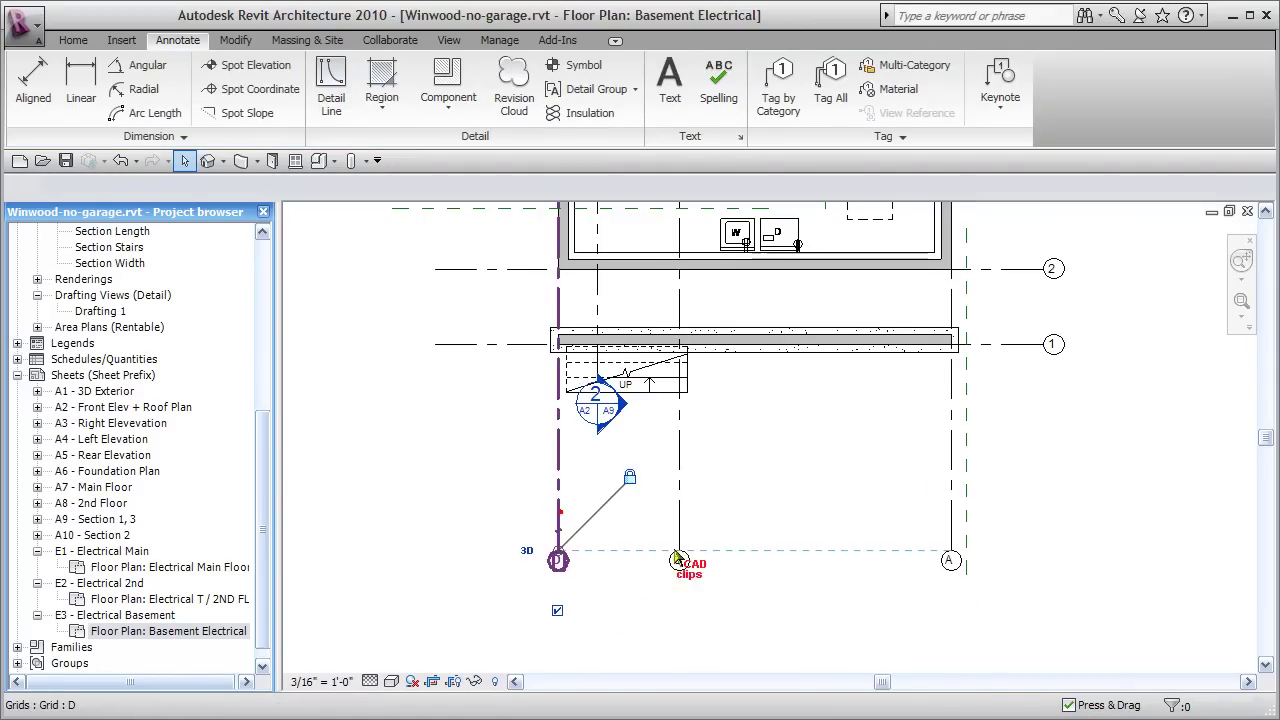
{"action": "left_click", "coordinate": [562, 515]}
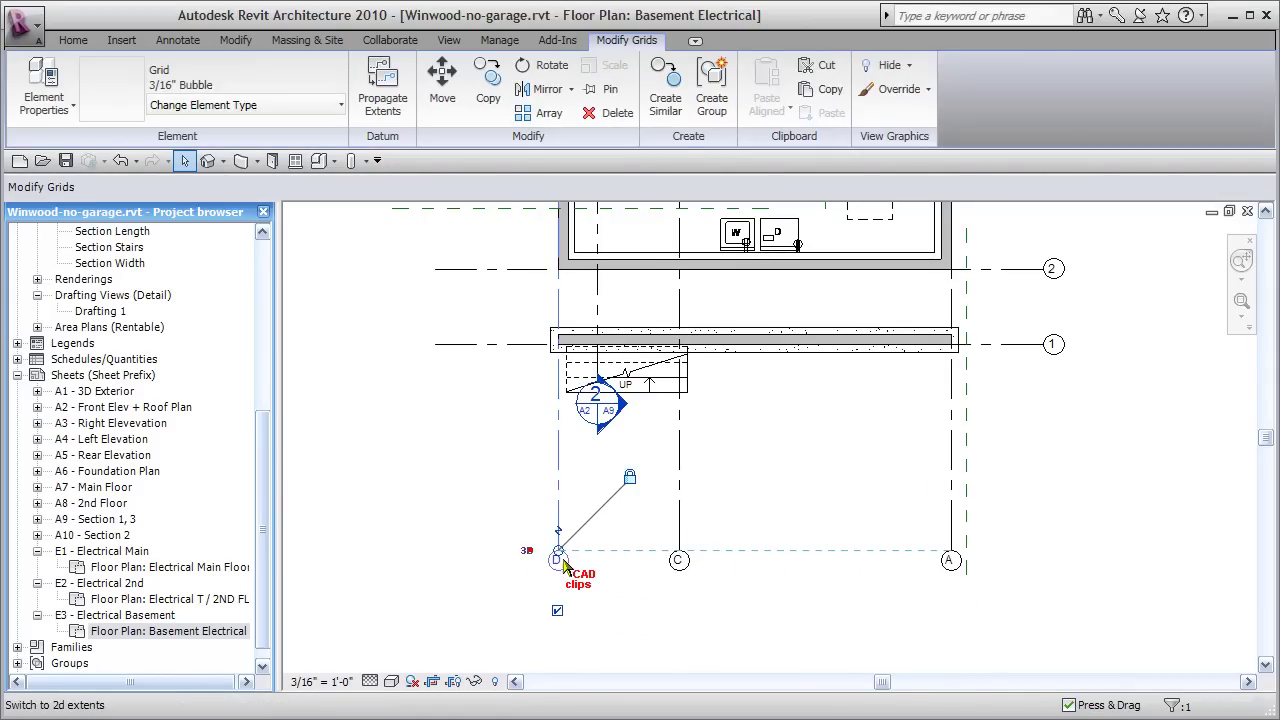
{"action": "left_click", "coordinate": [666, 556]}
{"action": "left_click", "coordinate": [648, 551]}
{"action": "left_click", "coordinate": [950, 540]}
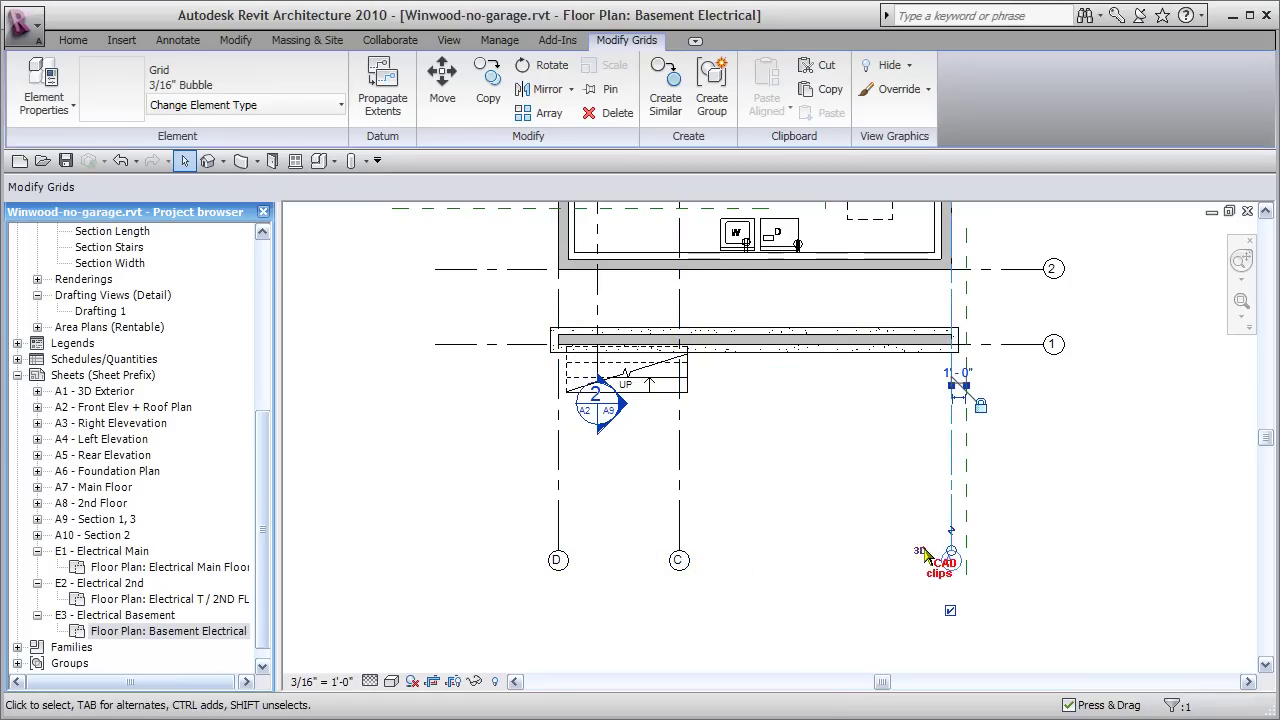
{"action": "left_click", "coordinate": [806, 597]}
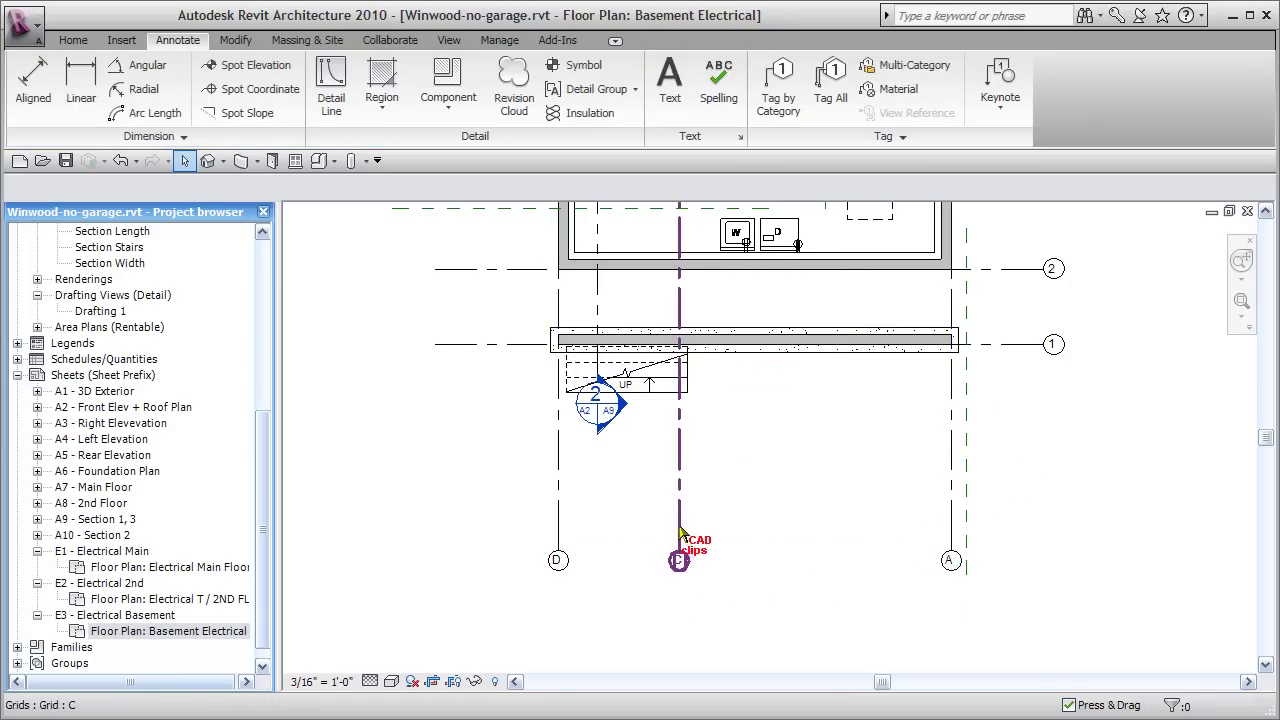
Shorten the aligned lower ends of grids D, C and A together, raising their bubbles to just below the section 2 marker.
{"action": "left_click", "coordinate": [680, 558]}
{"action": "left_click_drag", "start_coordinate": [680, 556], "coordinate": [680, 470]}
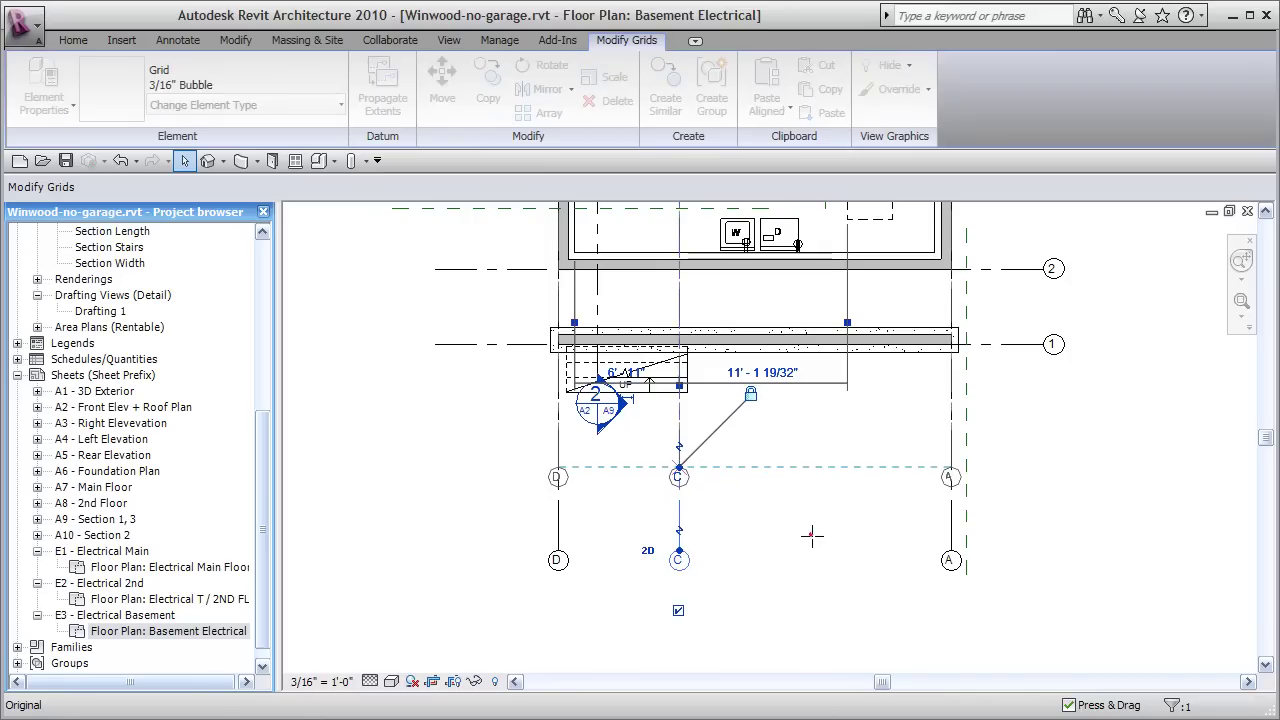
{"action": "left_click", "coordinate": [802, 545]}
{"action": "scroll", "coordinate": [802, 545], "scroll_direction": "down", "scroll_amount": 5}
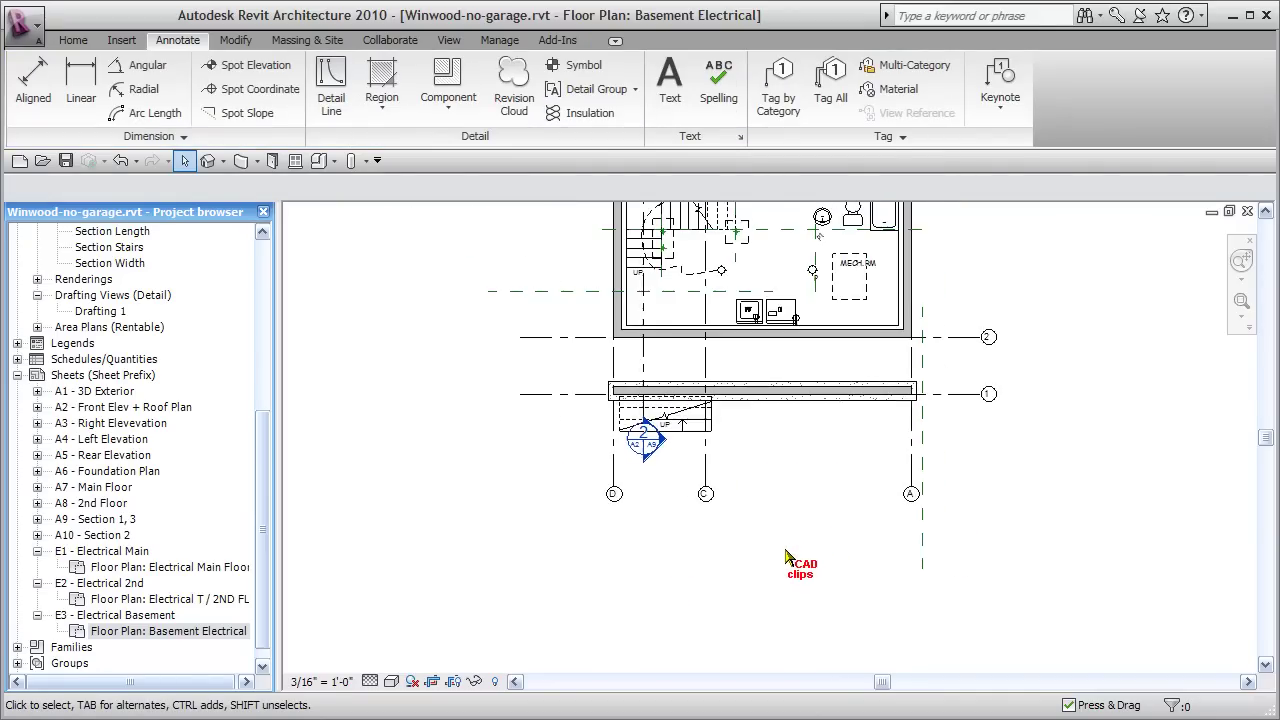
{"action": "scroll", "coordinate": [768, 572], "scroll_direction": "down", "scroll_amount": 1}
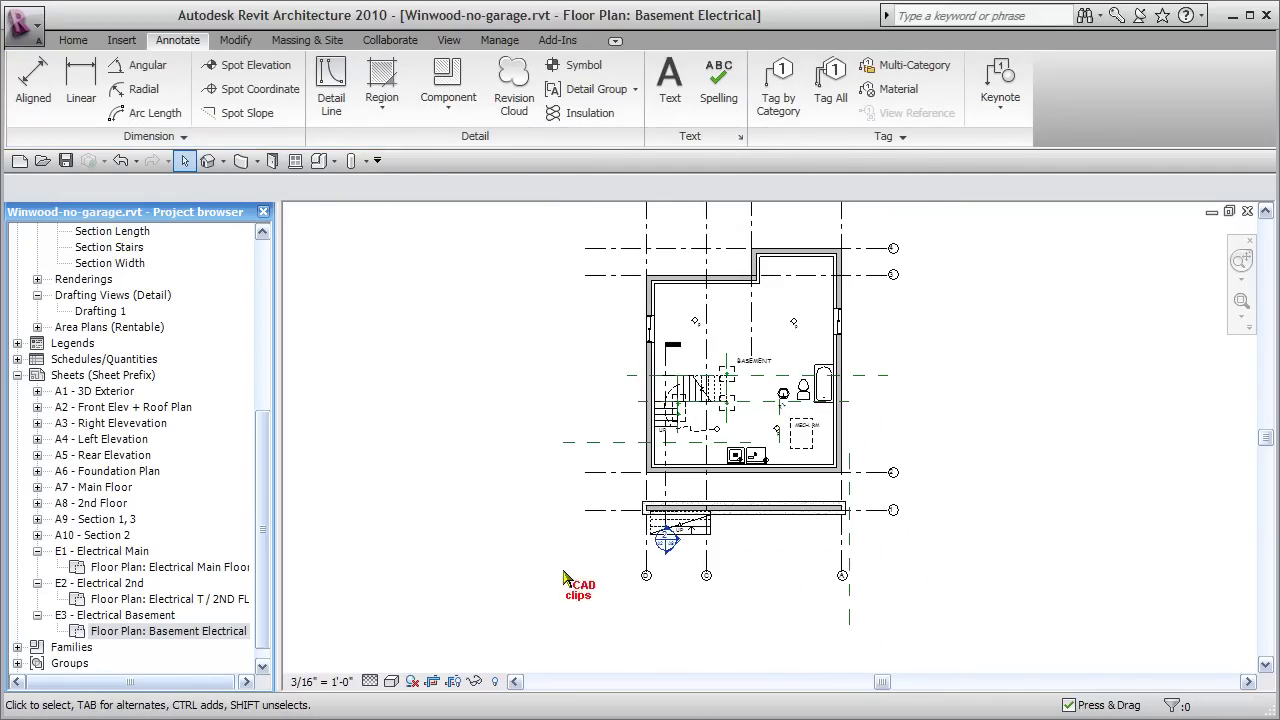
Collapse the view lists of the three electrical sheets and open sheet A1 - 3D Exterior, inspecting its 3D-3 viewport.
{"action": "left_click", "coordinate": [37, 615]}
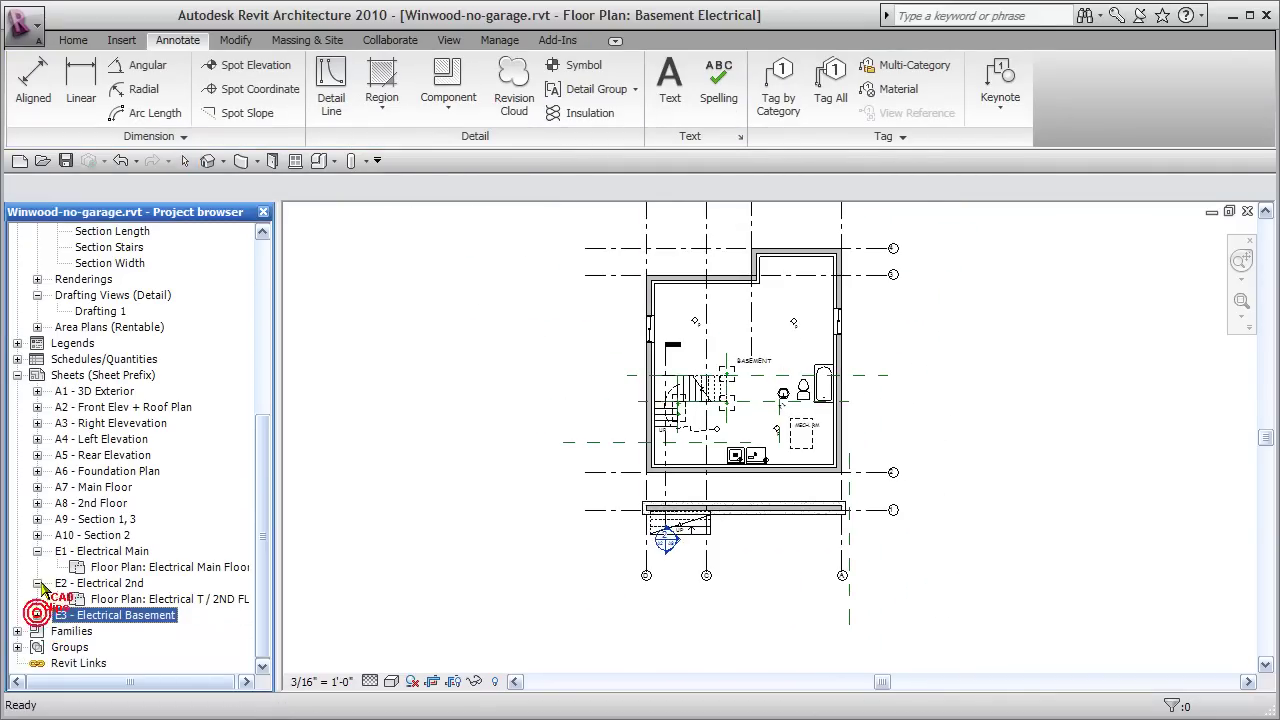
{"action": "left_click", "coordinate": [37, 583]}
{"action": "left_click", "coordinate": [37, 567]}
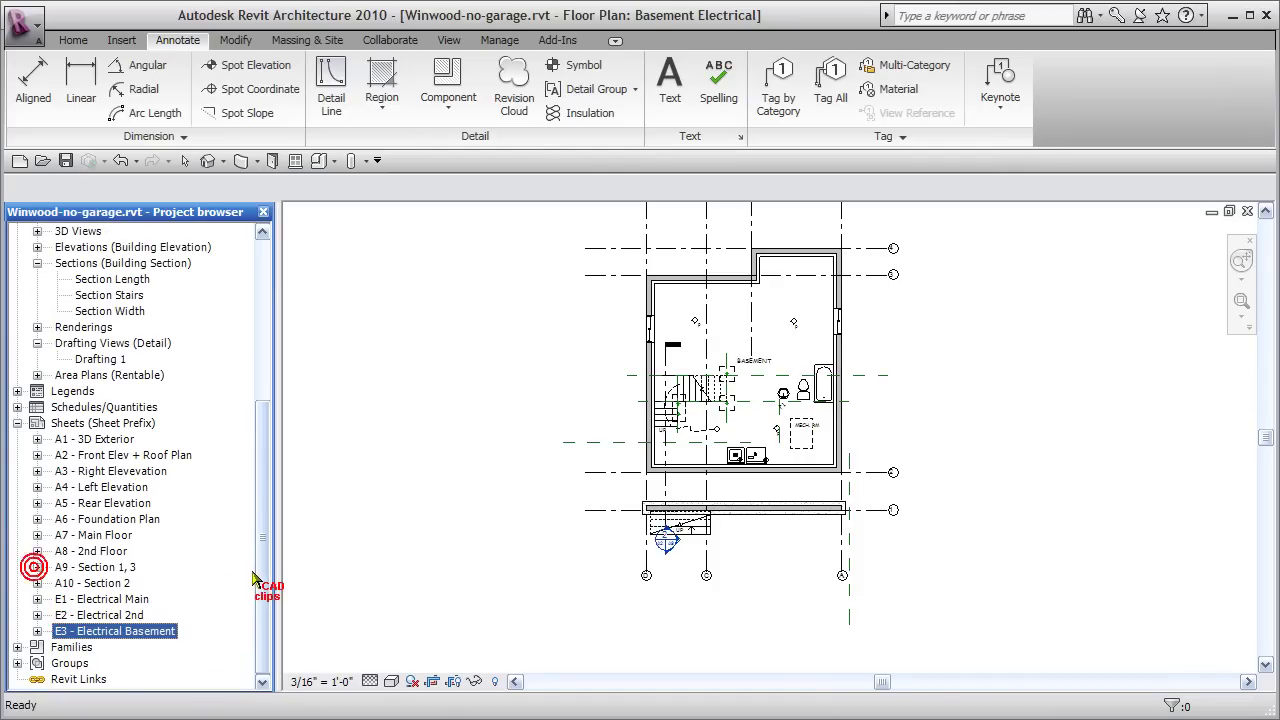
{"action": "left_click", "coordinate": [90, 440]}
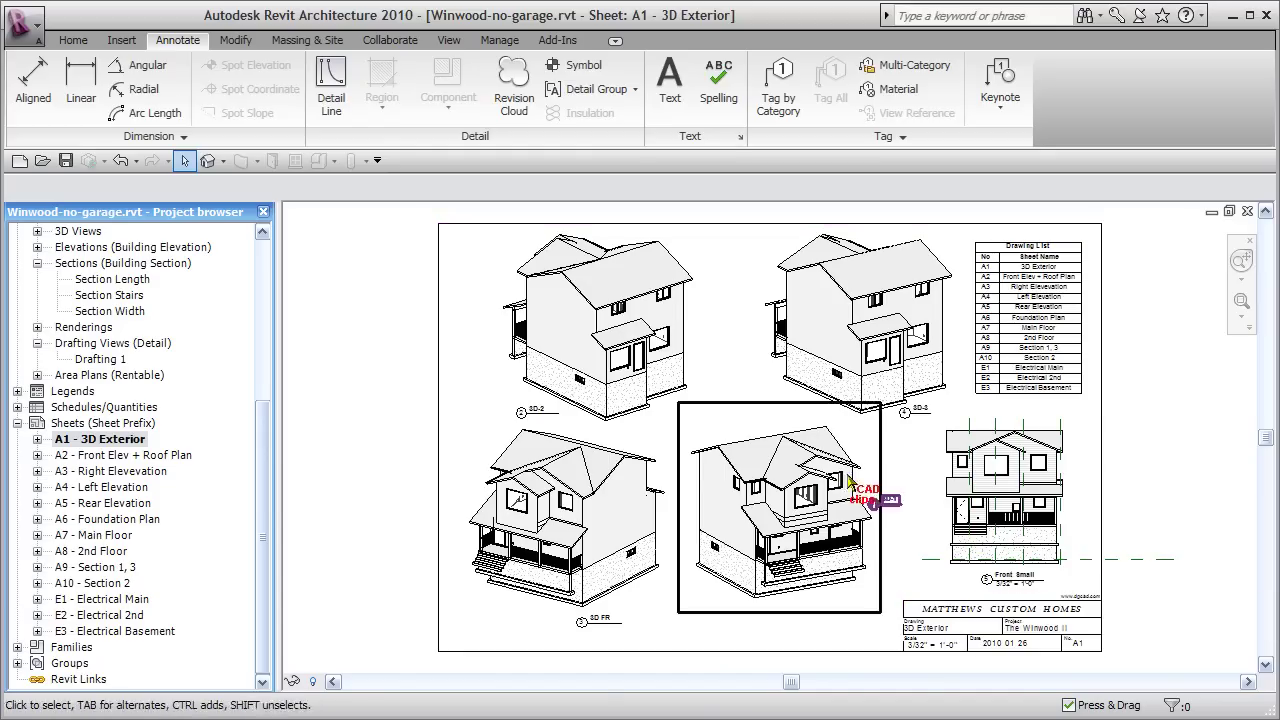
{"action": "scroll", "coordinate": [924, 420], "scroll_direction": "up", "scroll_amount": 3}
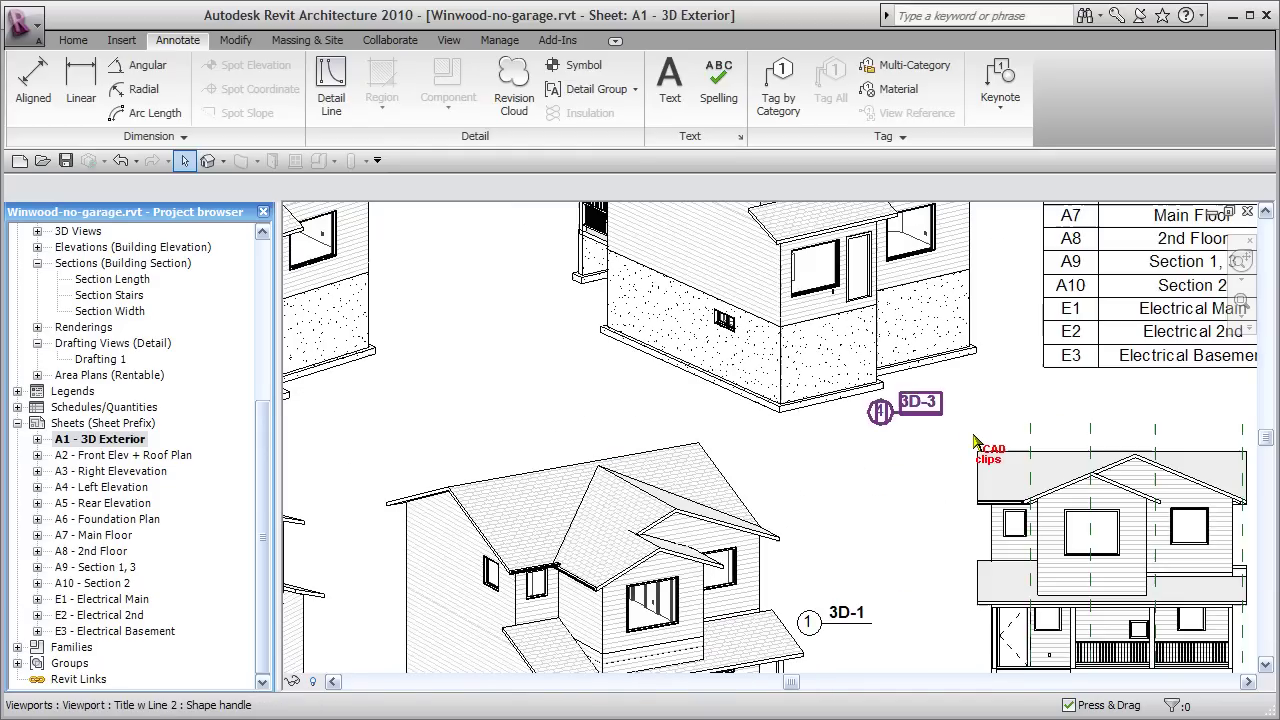
{"action": "scroll", "coordinate": [897, 432], "scroll_direction": "down", "scroll_amount": 3}
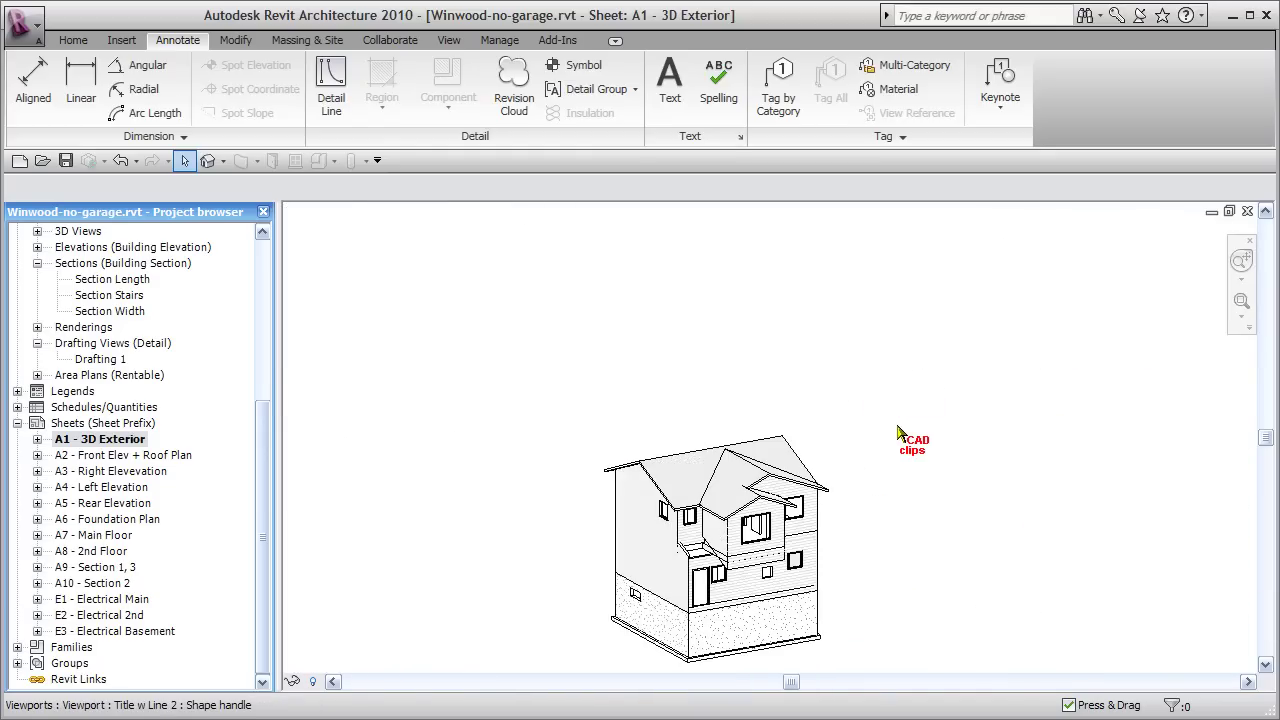
Open the 3D-3 view and orbit it to show the house from its back-left corner.
{"action": "left_click_drag", "start_coordinate": [262, 423], "coordinate": [279, 337]}
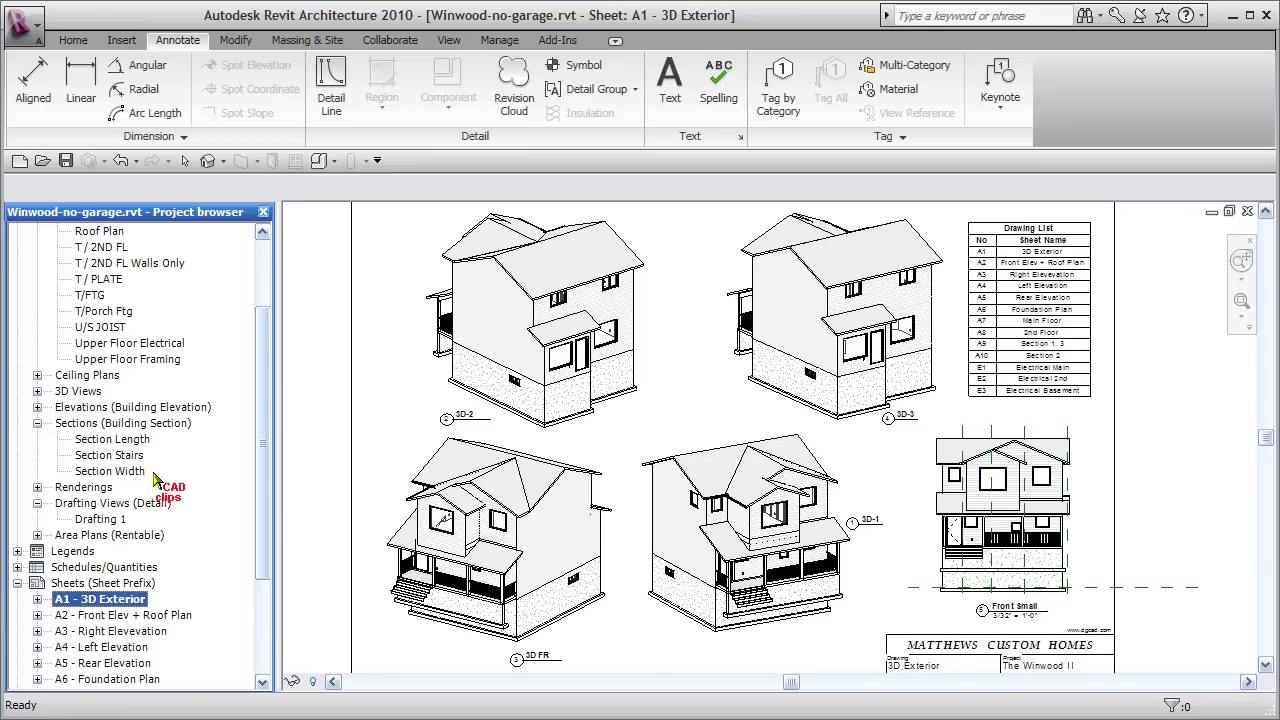
{"action": "left_click", "coordinate": [37, 391]}
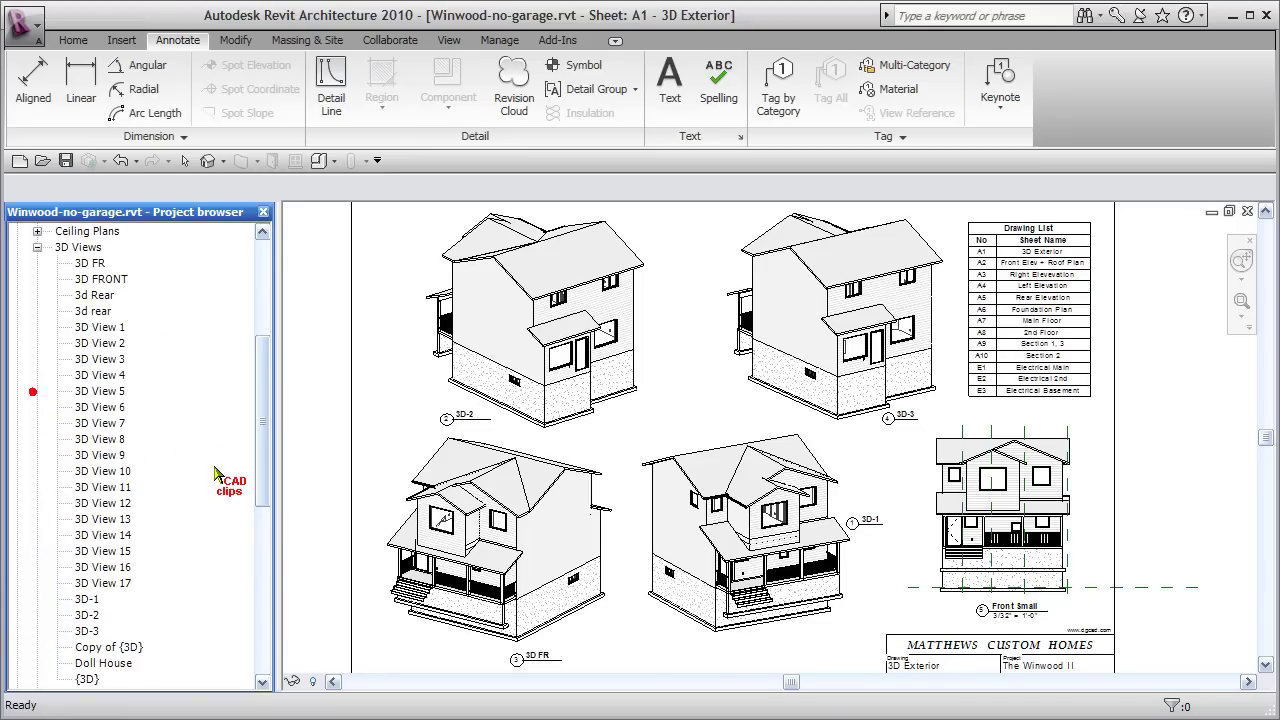
{"action": "double_click", "coordinate": [88, 631]}
{"action": "middle_click_drag", "start_coordinate": [717, 557], "coordinate": [441, 458], "text": "shift"}
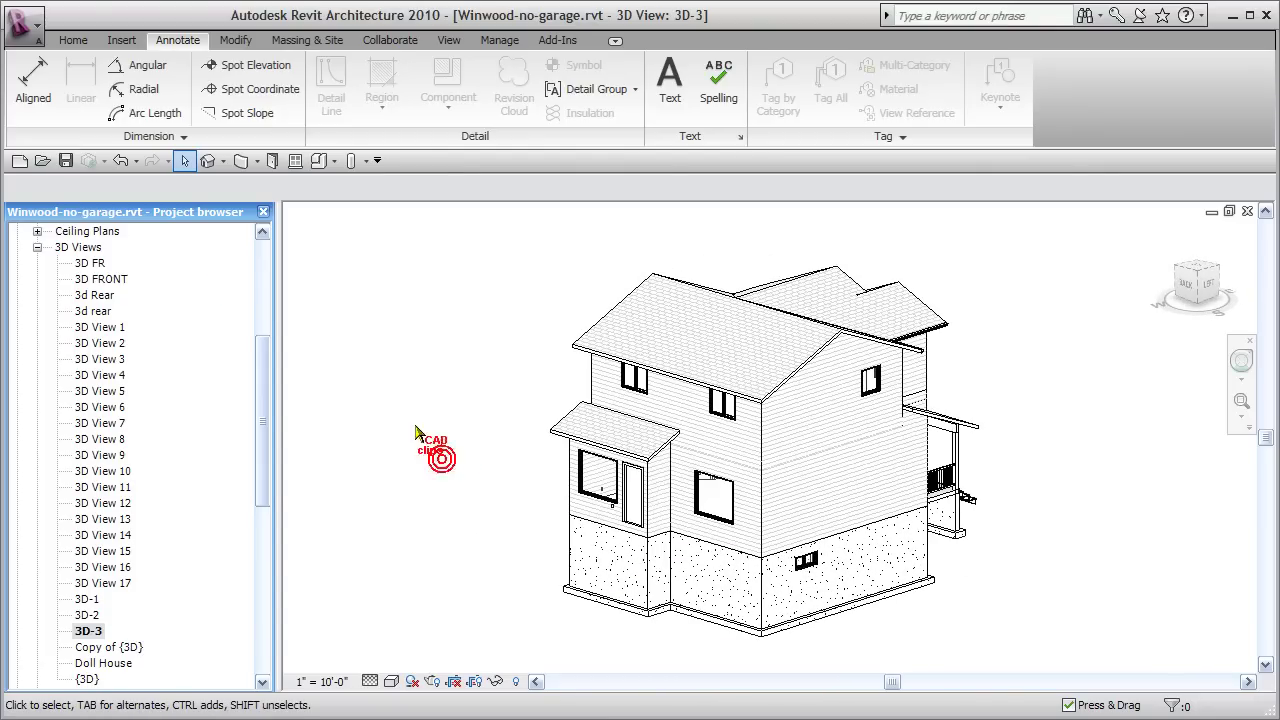
Collapse the 3D Views list and reopen sheet A1 - 3D Exterior to check the reoriented 3D-3 viewport.
{"action": "left_click", "coordinate": [36, 247]}
{"action": "double_click", "coordinate": [104, 455]}
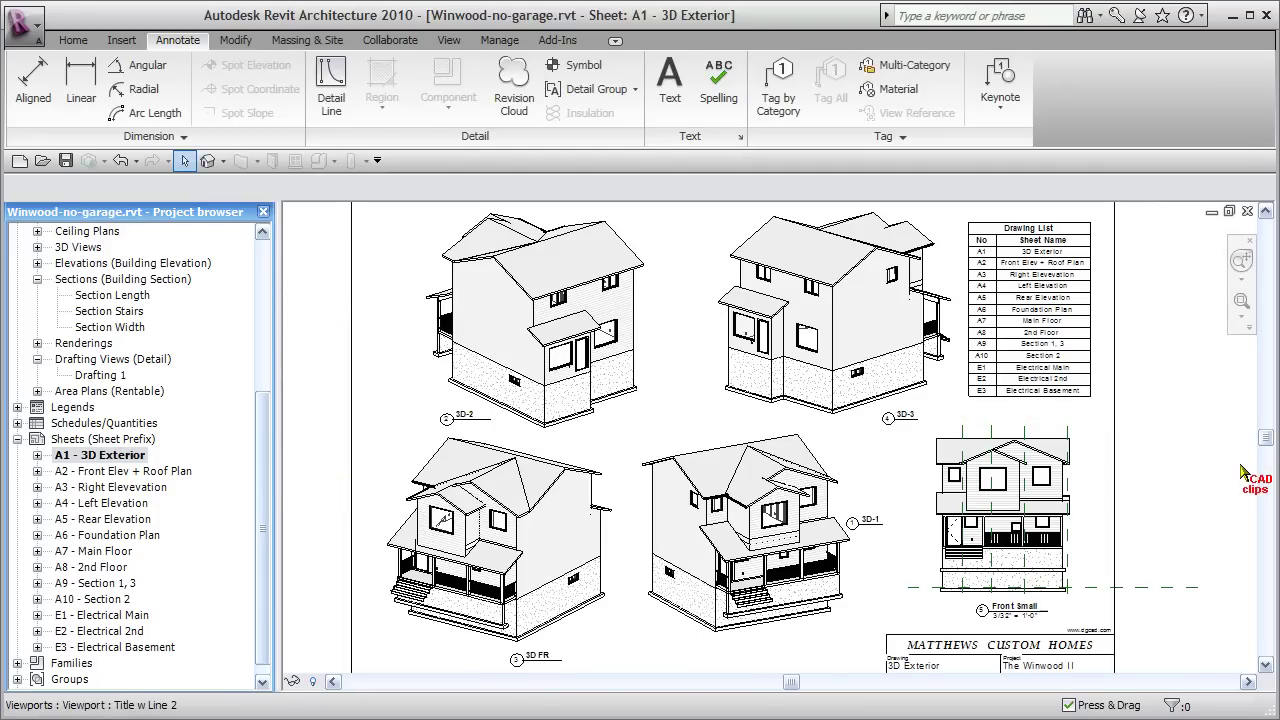
{"action": "scroll", "coordinate": [1216, 466], "scroll_direction": "down", "scroll_amount": 1}
{"action": "double_click", "coordinate": [1156, 476]}
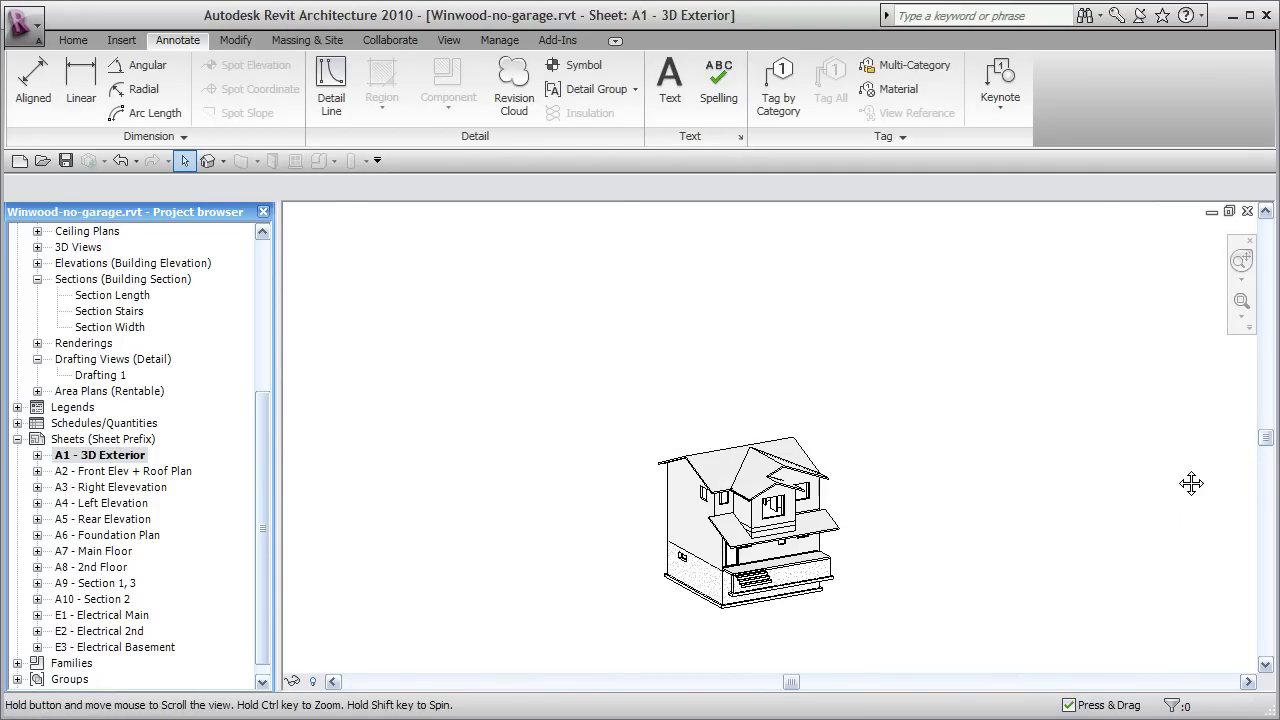
{"action": "double_click", "coordinate": [1194, 485]}
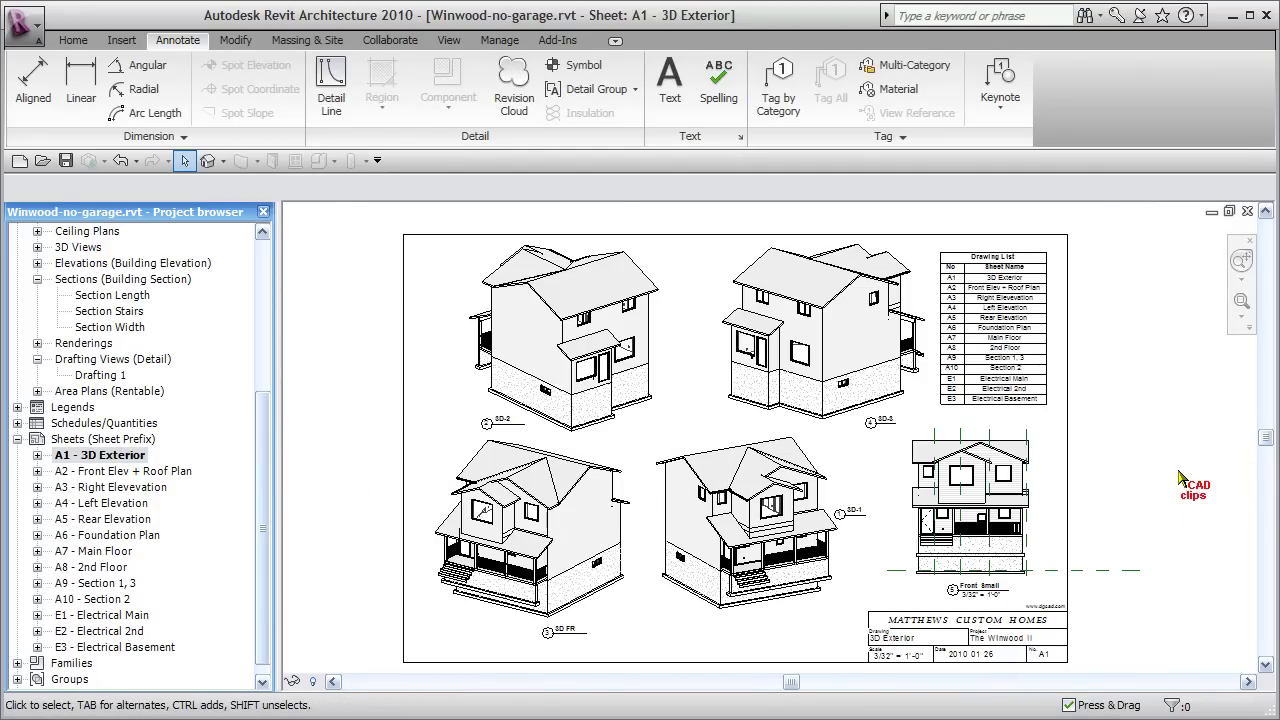
Open sheet A2 - Front Elev + Roof Plan and expand its list of placed views.
{"action": "left_click", "coordinate": [126, 471]}
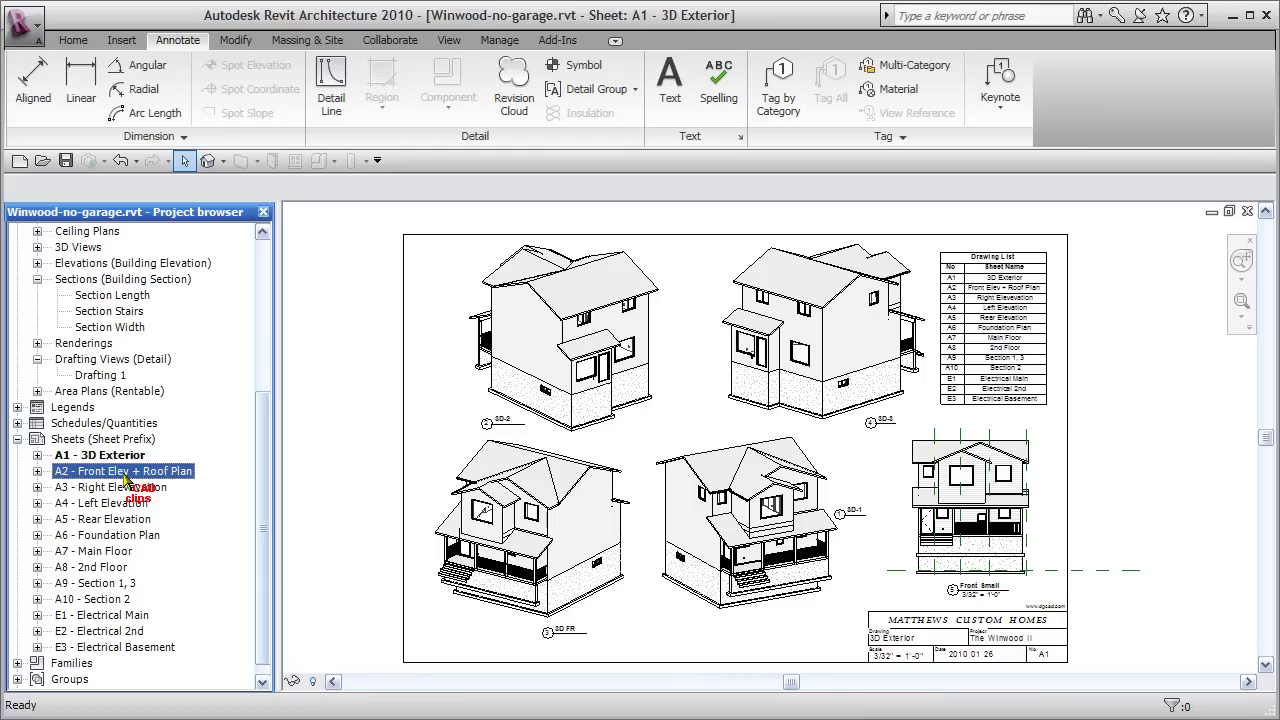
{"action": "double_click", "coordinate": [124, 477]}
{"action": "left_click", "coordinate": [1095, 452]}
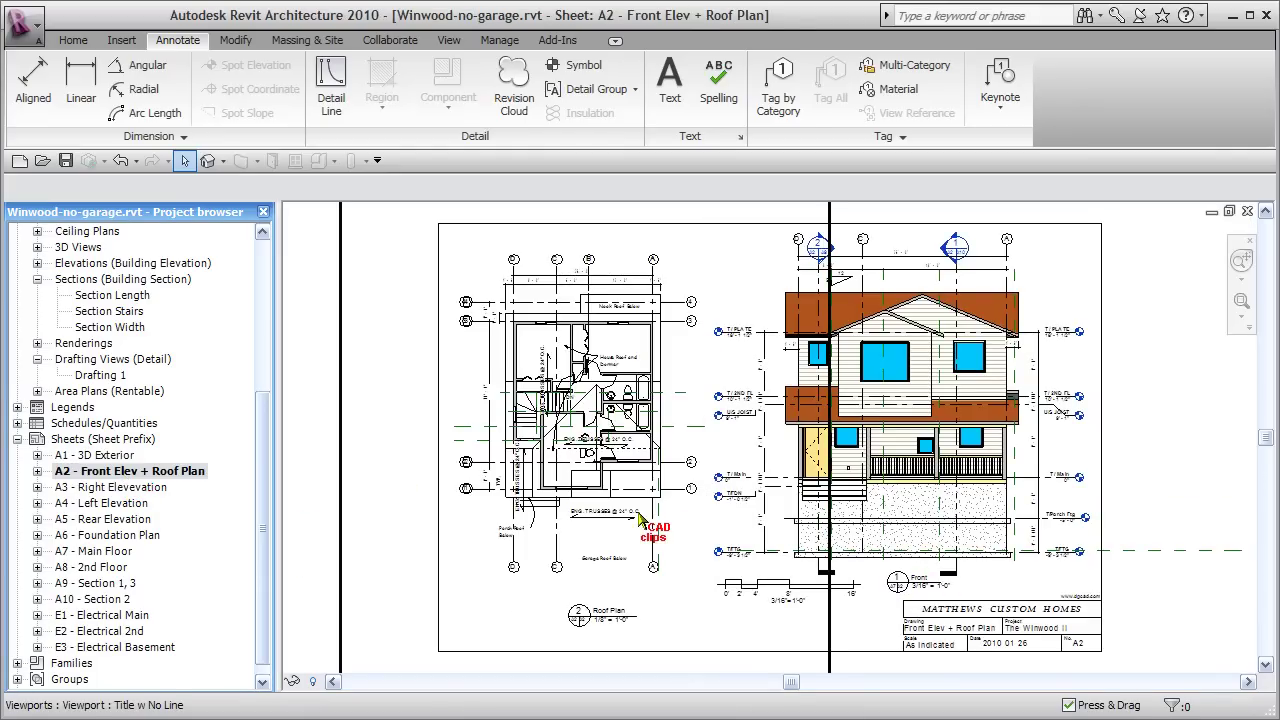
{"action": "left_click", "coordinate": [40, 477]}
{"action": "left_click", "coordinate": [37, 472]}
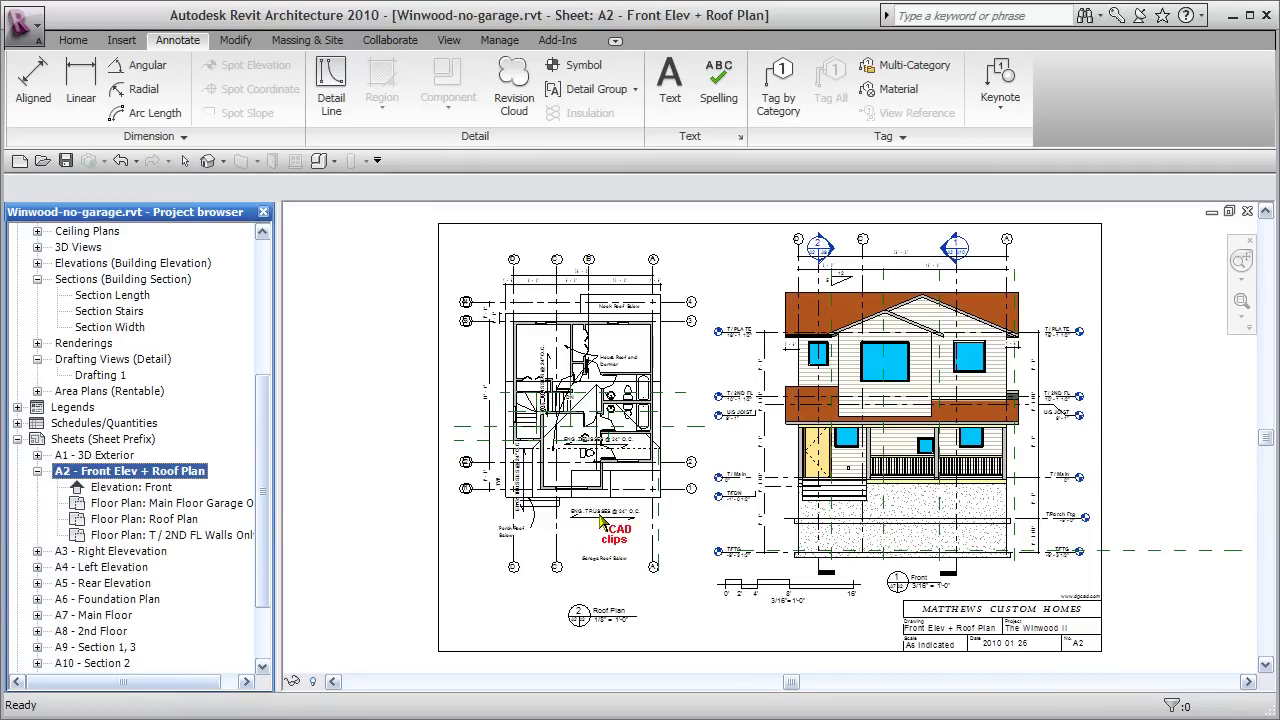
Check the T / 2ND FL Walls Only plan, and open the Roof Plan view at the notes over the former garage area.
{"action": "double_click", "coordinate": [165, 535]}
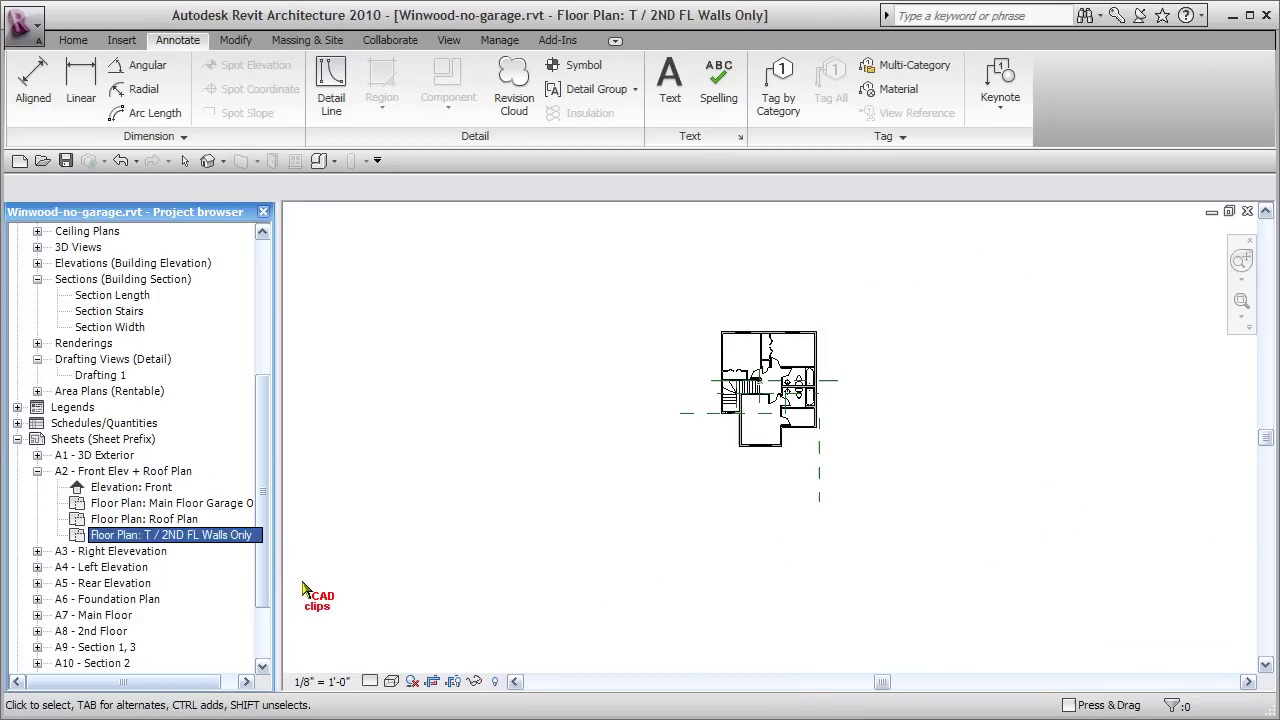
{"action": "double_click", "coordinate": [145, 519]}
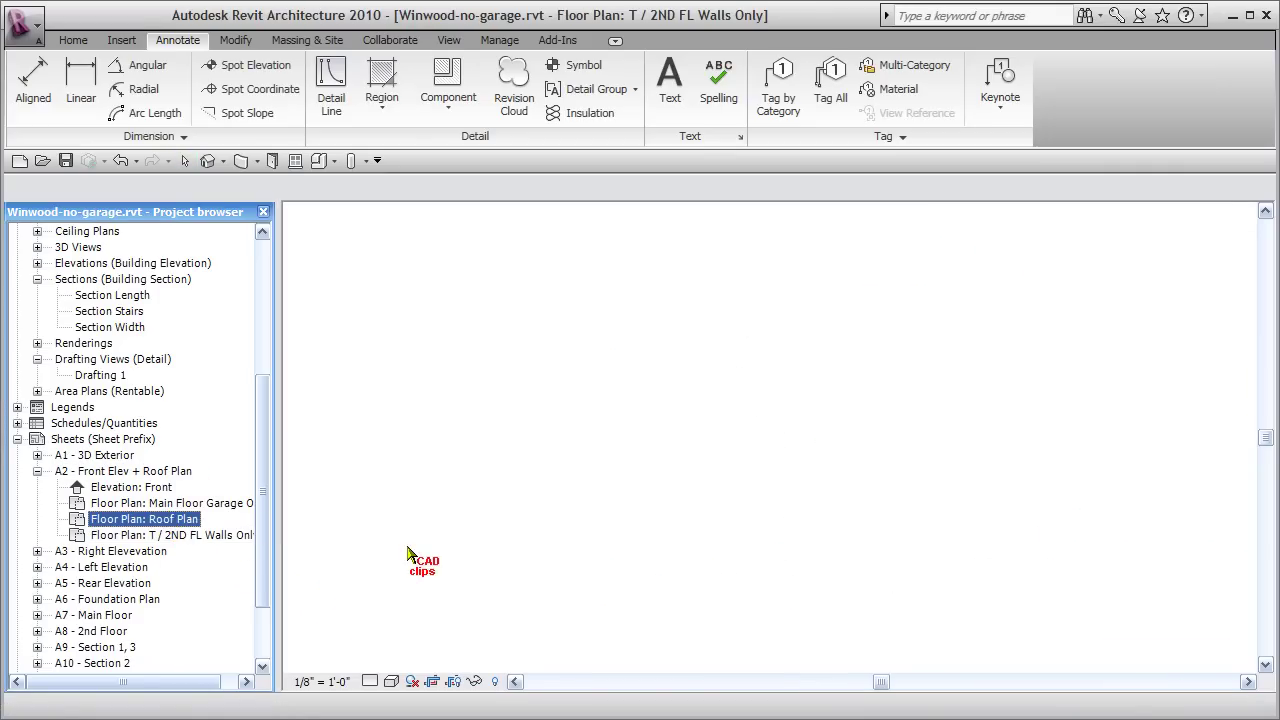
{"action": "scroll", "coordinate": [797, 481], "scroll_direction": "up", "scroll_amount": 5}
{"action": "scroll", "coordinate": [797, 481], "scroll_direction": "up", "scroll_amount": 4}
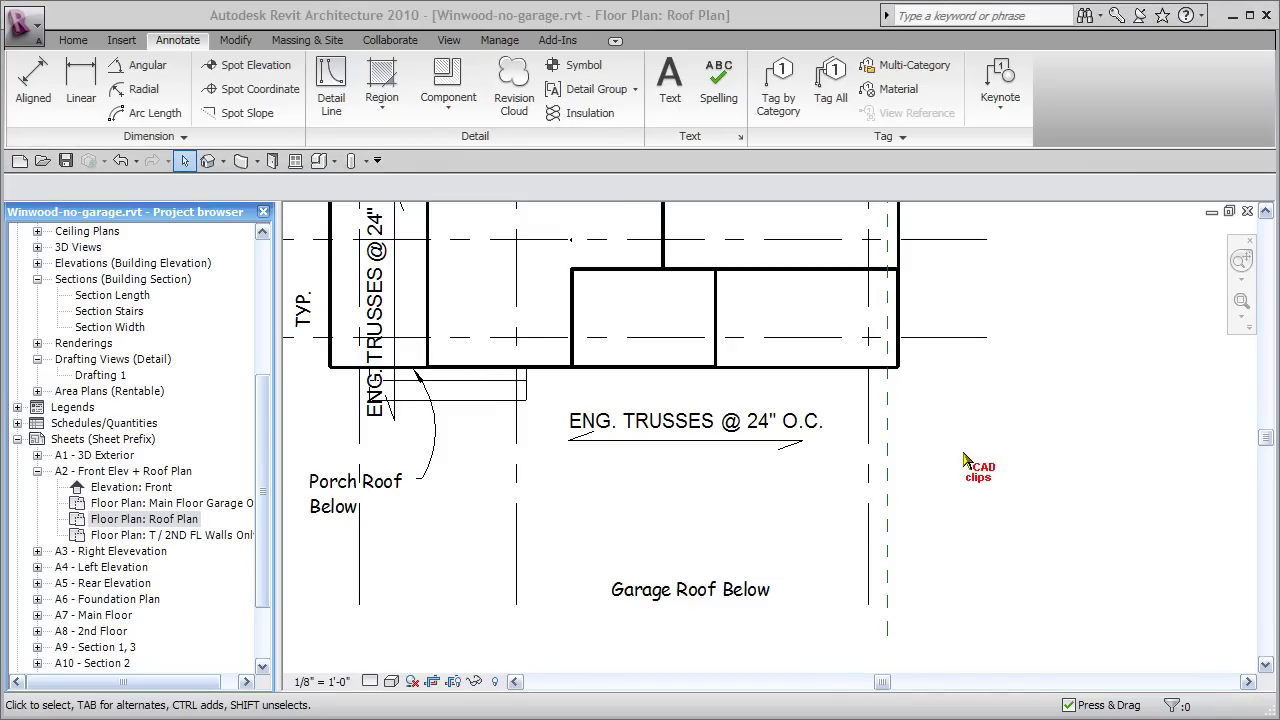
{"action": "middle_click_drag", "start_coordinate": [997, 473], "coordinate": [1007, 512]}
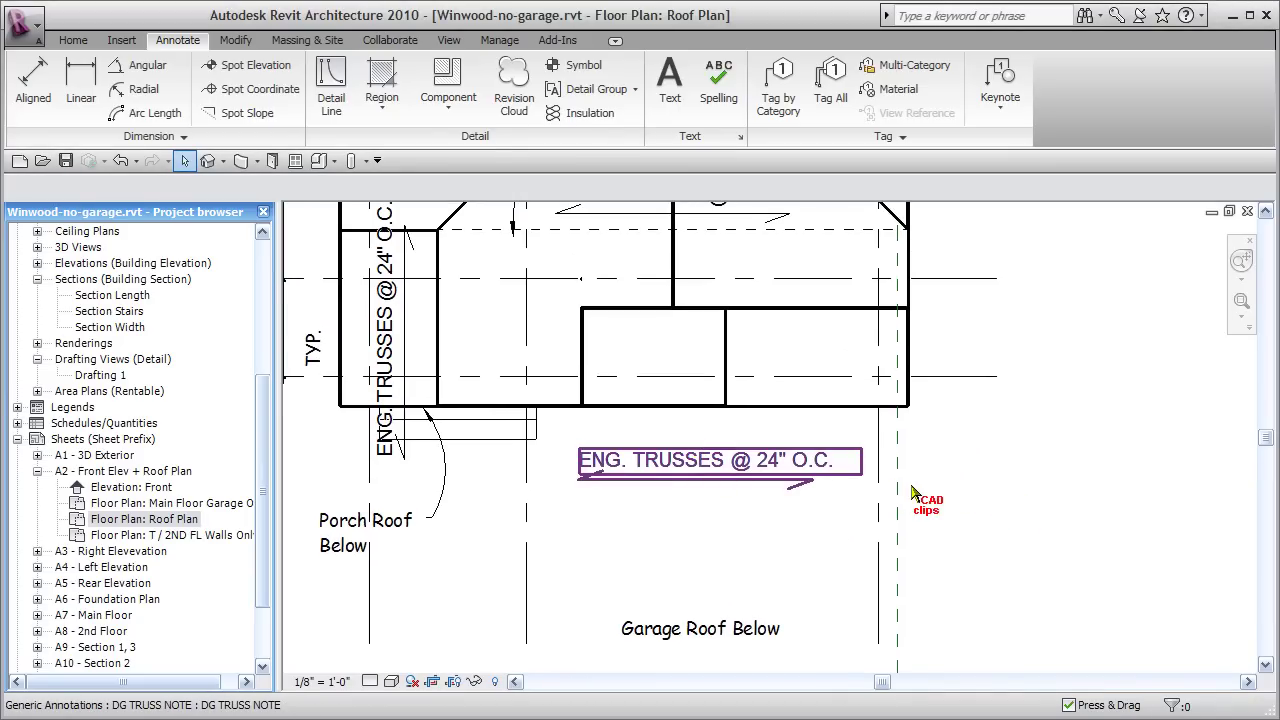
Rotate the ENG. TRUSSES @ 24" O.C. note above the Garage Roof Below text by 90 degrees so it runs vertically.
{"action": "left_click", "coordinate": [577, 479]}
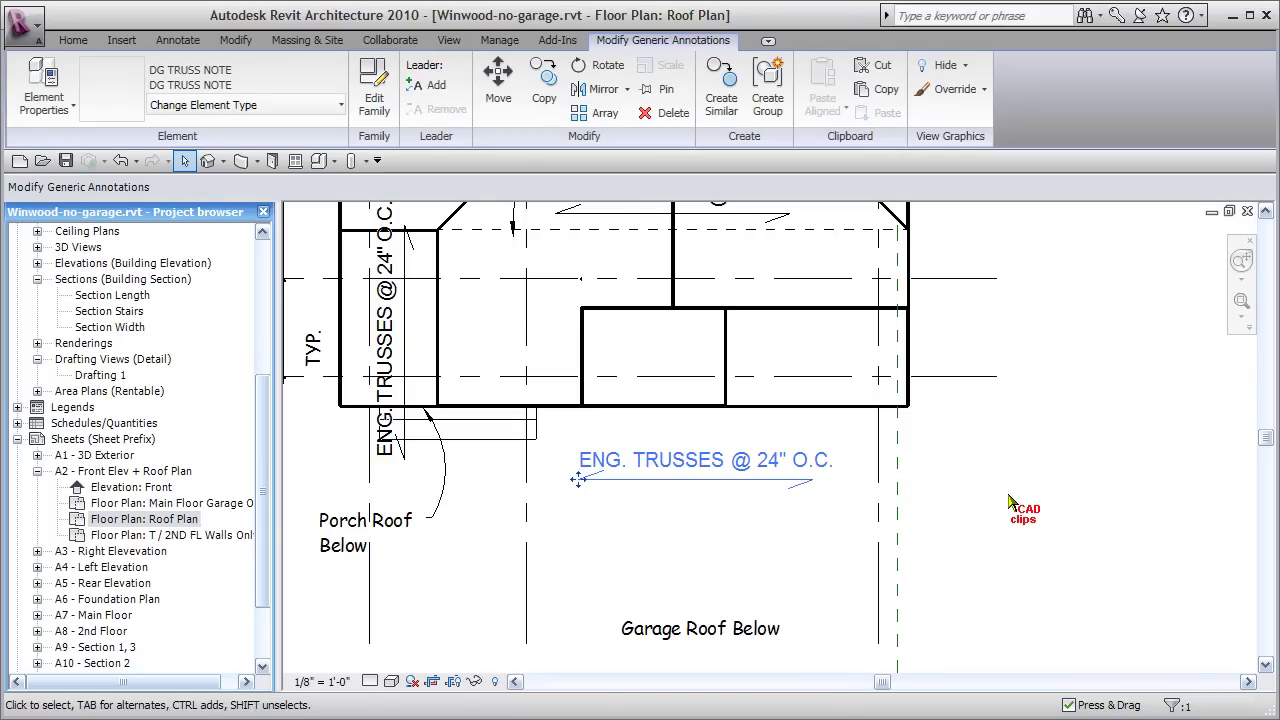
{"action": "key", "text": "space"}
{"action": "left_click_drag", "start_coordinate": [578, 479], "coordinate": [695, 597]}
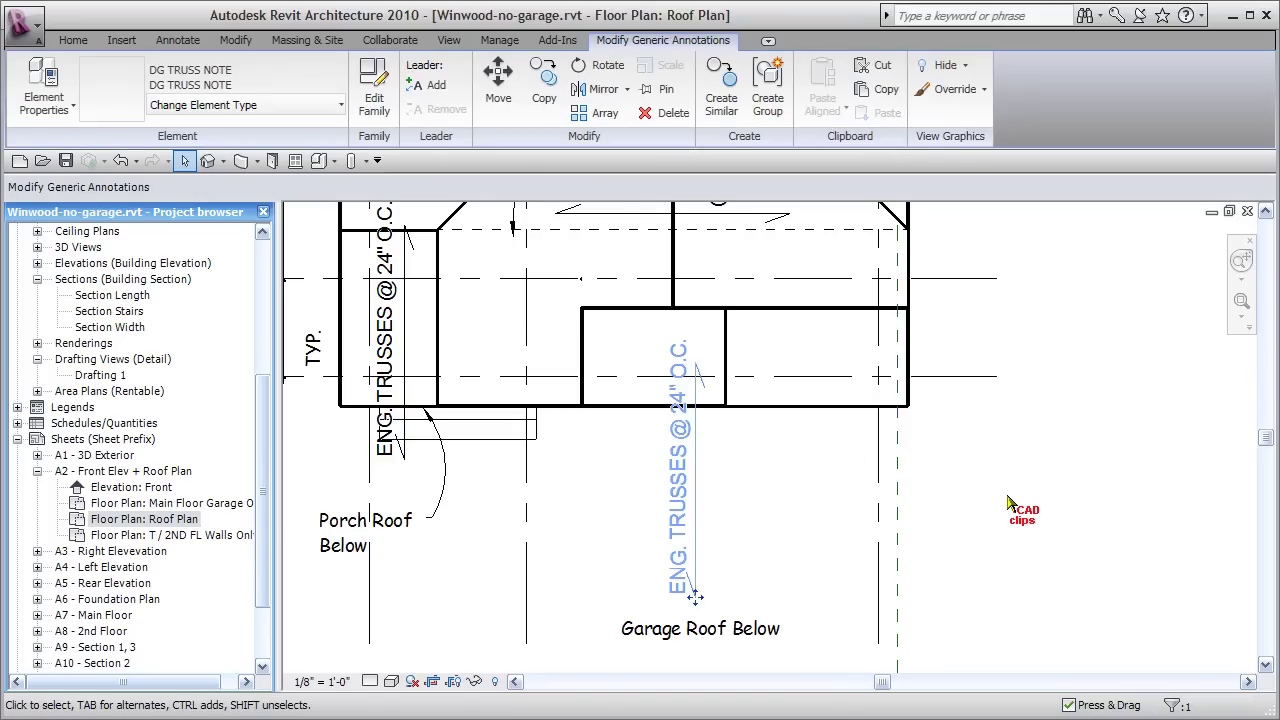
{"action": "key", "text": "Escape"}
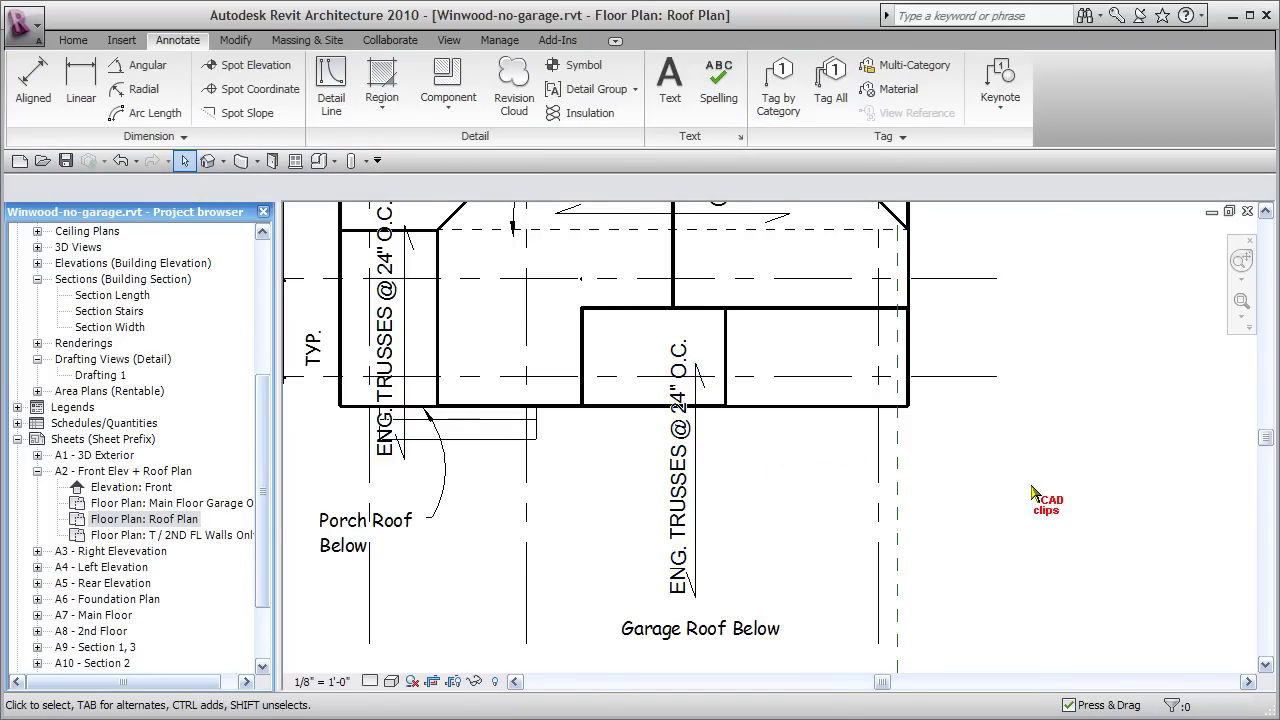
Change the Garage Roof Below note to read Porch Roof Below.
{"action": "scroll", "coordinate": [1032, 492], "scroll_direction": "down", "scroll_amount": 1}
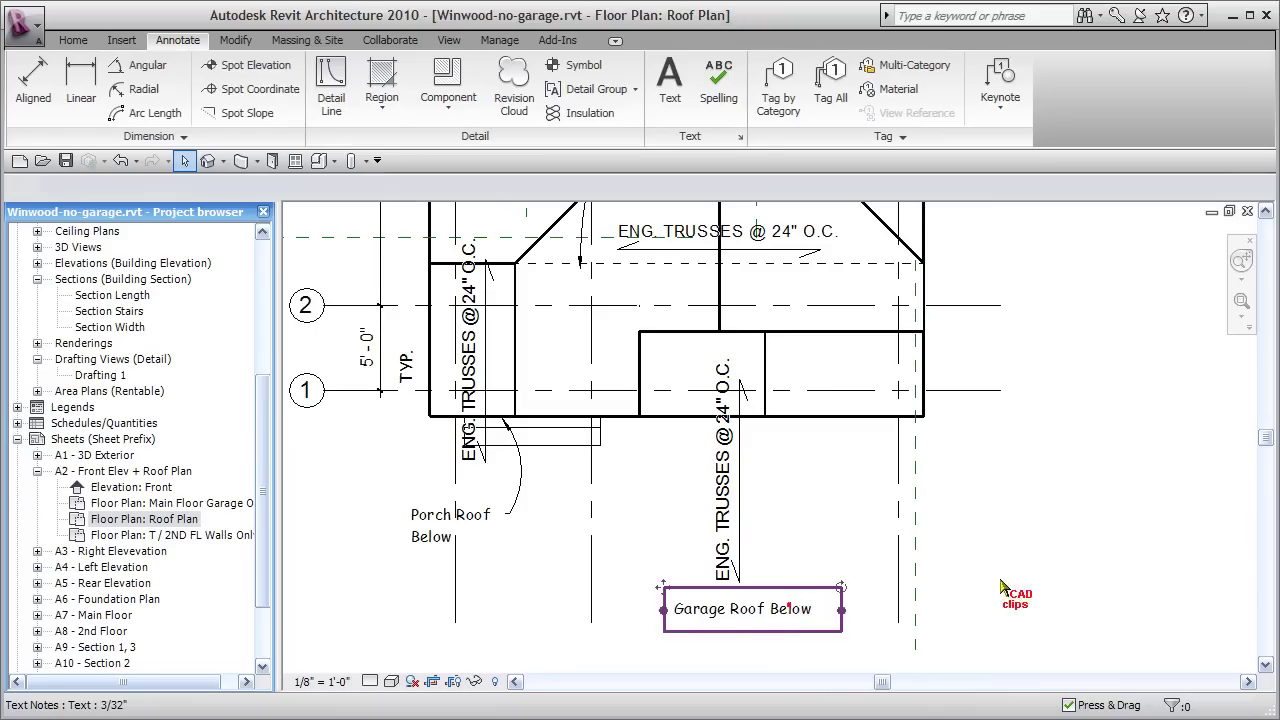
{"action": "double_click", "coordinate": [729, 612]}
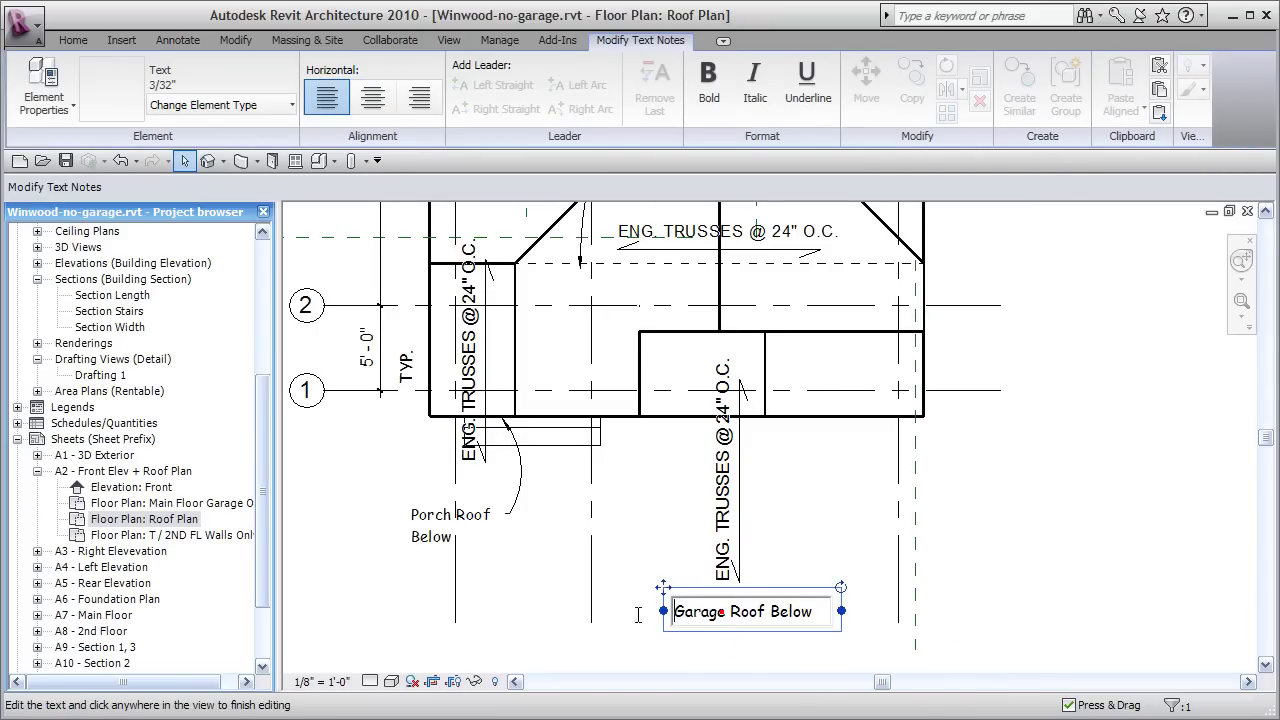
{"action": "double_click", "coordinate": [722, 612]}
{"action": "type", "text": "Porch"}
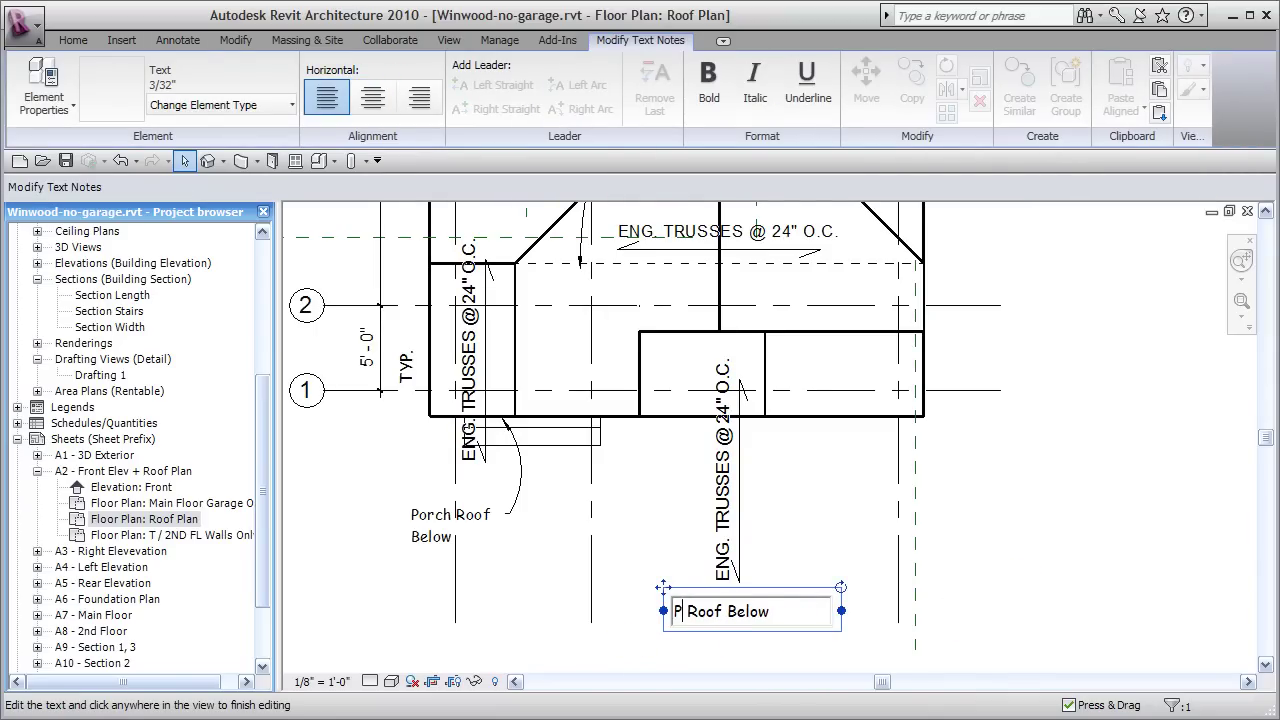
{"action": "left_click", "coordinate": [1070, 575]}
{"action": "key", "text": "Escape"}
Move the edited Porch Roof Below note up beside the existing two-line porch roof note near the front steps.
{"action": "mouse_move", "coordinate": [980, 520]}
{"action": "middle_mouse_down"}
{"action": "mouse_move", "coordinate": [1009, 586]}
{"action": "mouse_move", "coordinate": [1000, 580]}
{"action": "middle_mouse_up"}
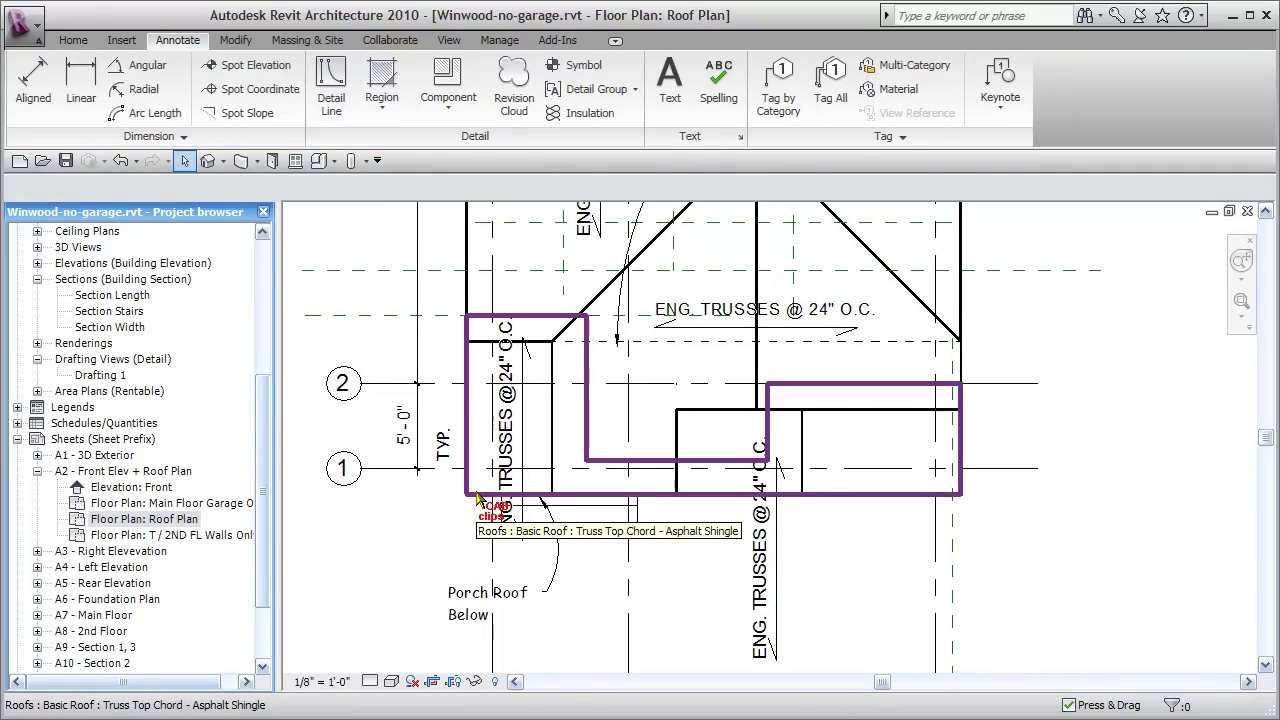
{"action": "middle_click_drag", "start_coordinate": [909, 572], "coordinate": [881, 504]}
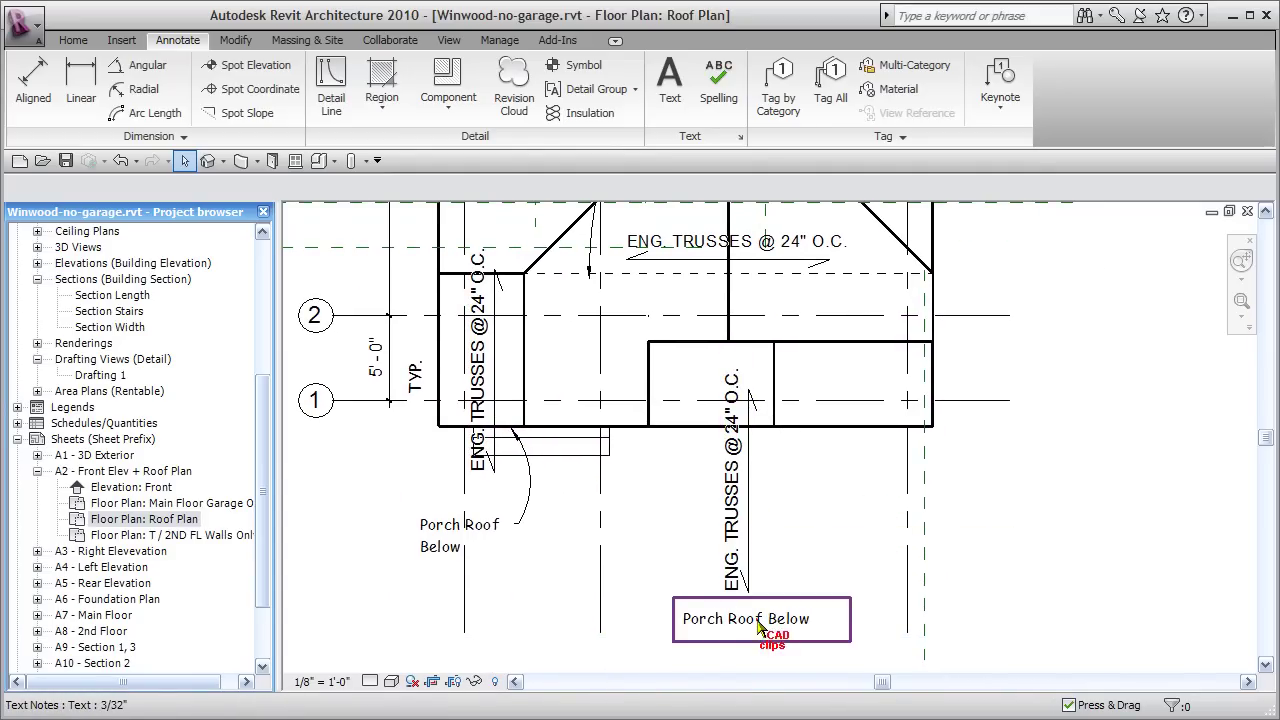
{"action": "left_click_drag", "start_coordinate": [756, 620], "coordinate": [616, 545]}
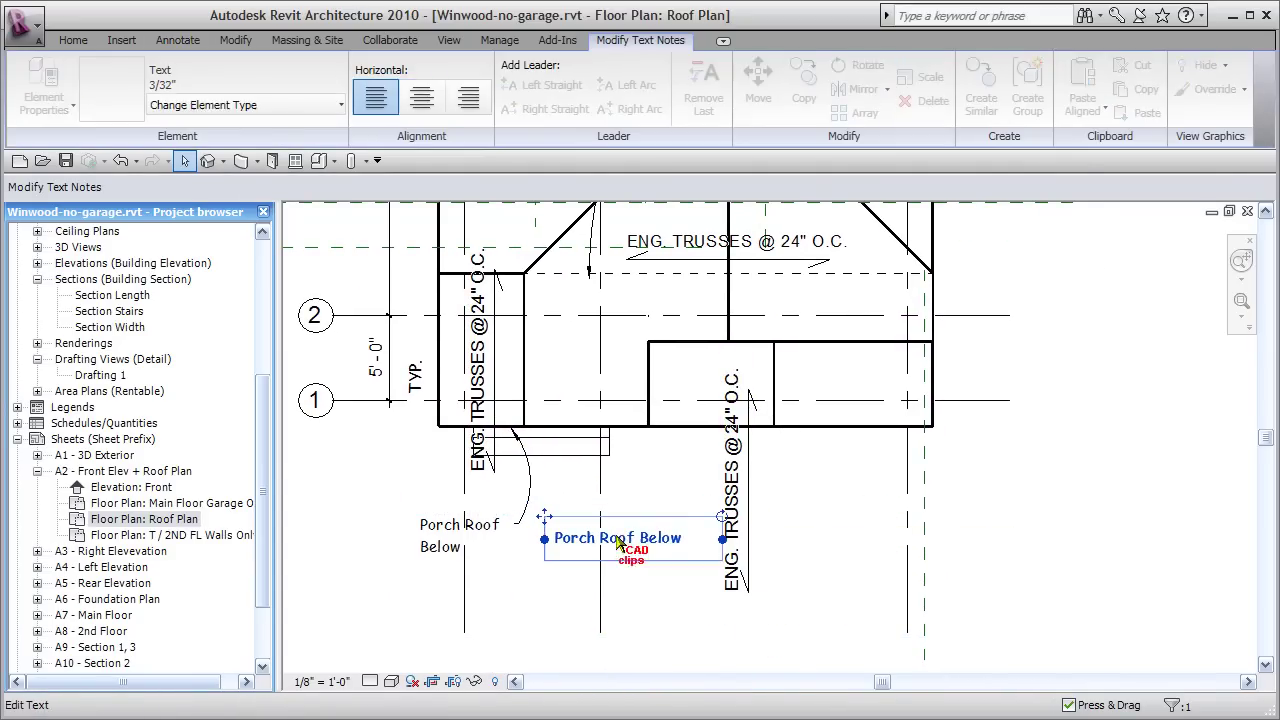
{"action": "left_click", "coordinate": [640, 545]}
{"action": "key", "text": "ctrl+a"}
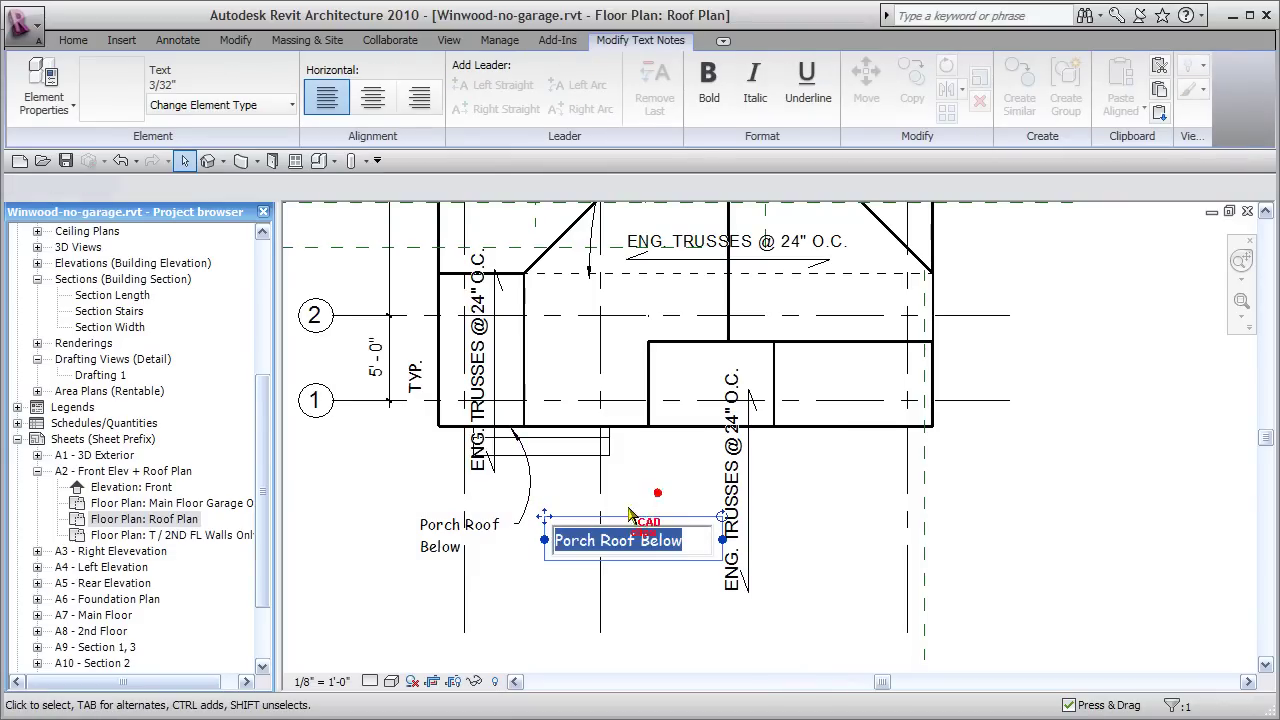
{"action": "left_click", "coordinate": [657, 497]}
{"action": "key", "text": "Escape"}
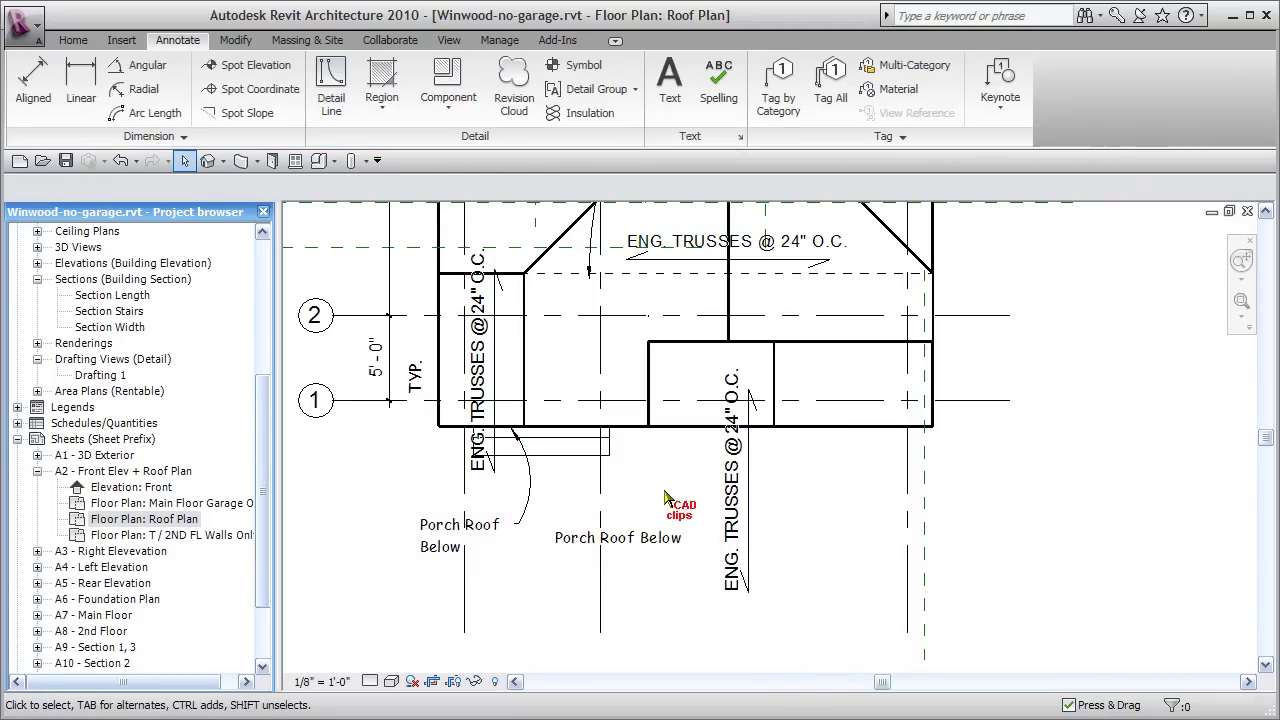
Delete the duplicate single-line Porch Roof Below note that has no leader.
{"action": "left_click", "coordinate": [630, 525]}
{"action": "key", "text": "Delete"}
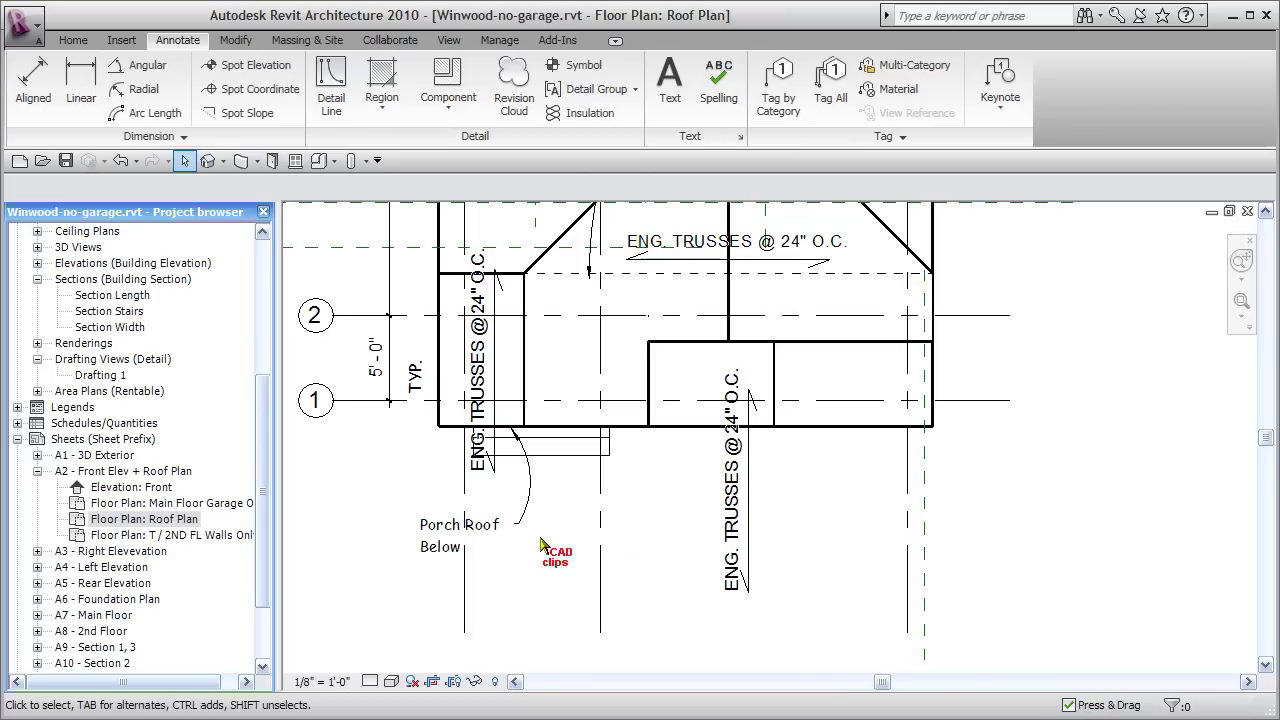
{"action": "middle_click_drag", "start_coordinate": [796, 542], "coordinate": [792, 566]}
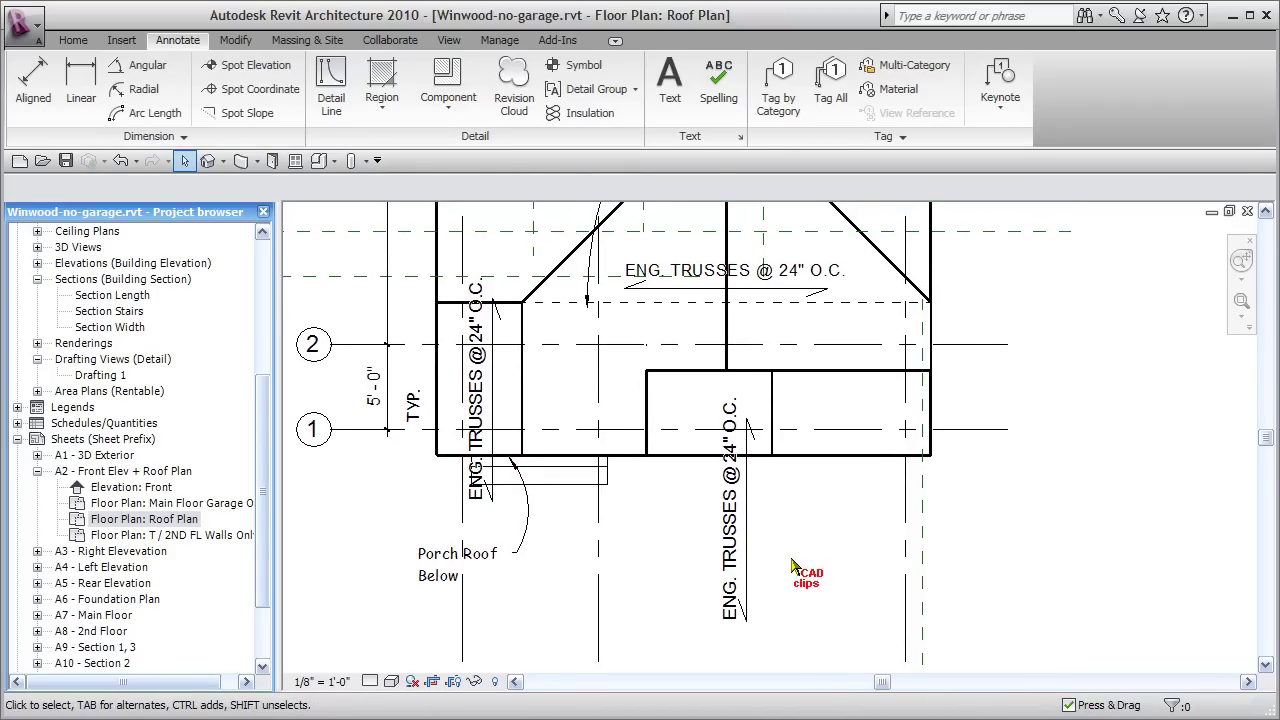
Select the vertical truss note below the front gable, and open the default 3D view to examine the porch roof.
{"action": "left_click", "coordinate": [752, 524]}
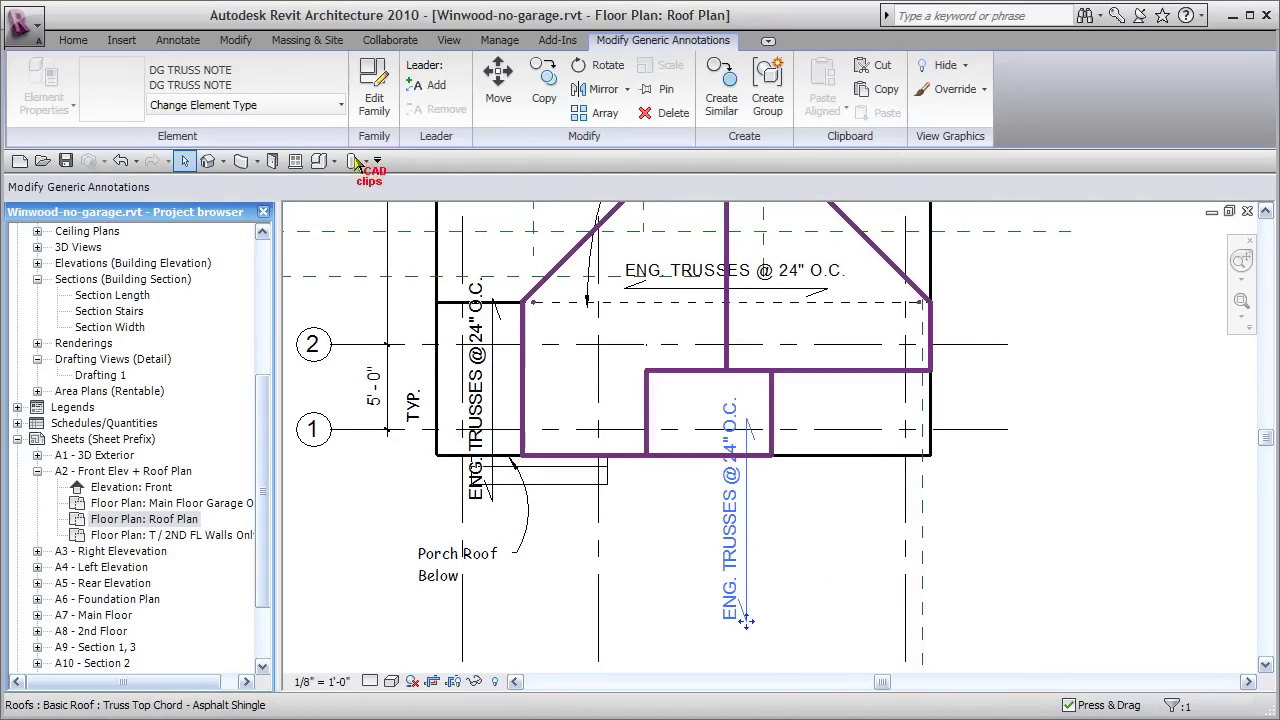
{"action": "left_click", "coordinate": [207, 161]}
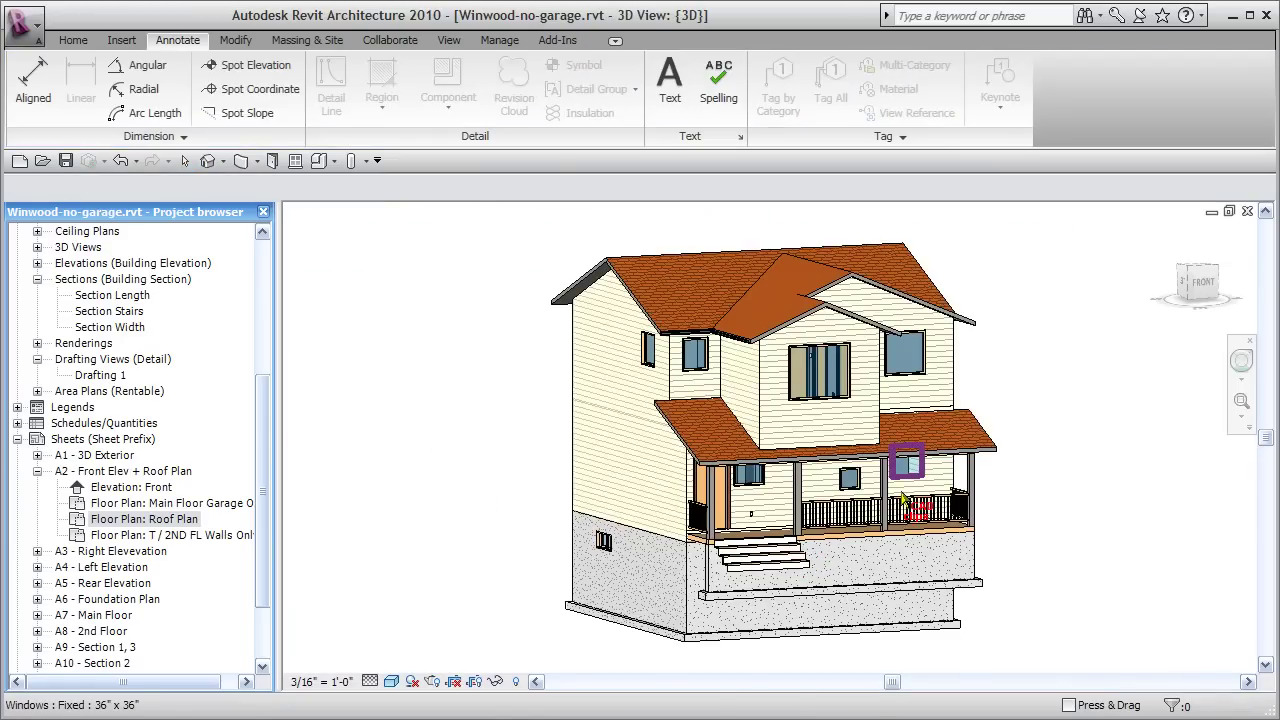
{"action": "scroll", "coordinate": [903, 497], "scroll_direction": "up", "scroll_amount": 2}
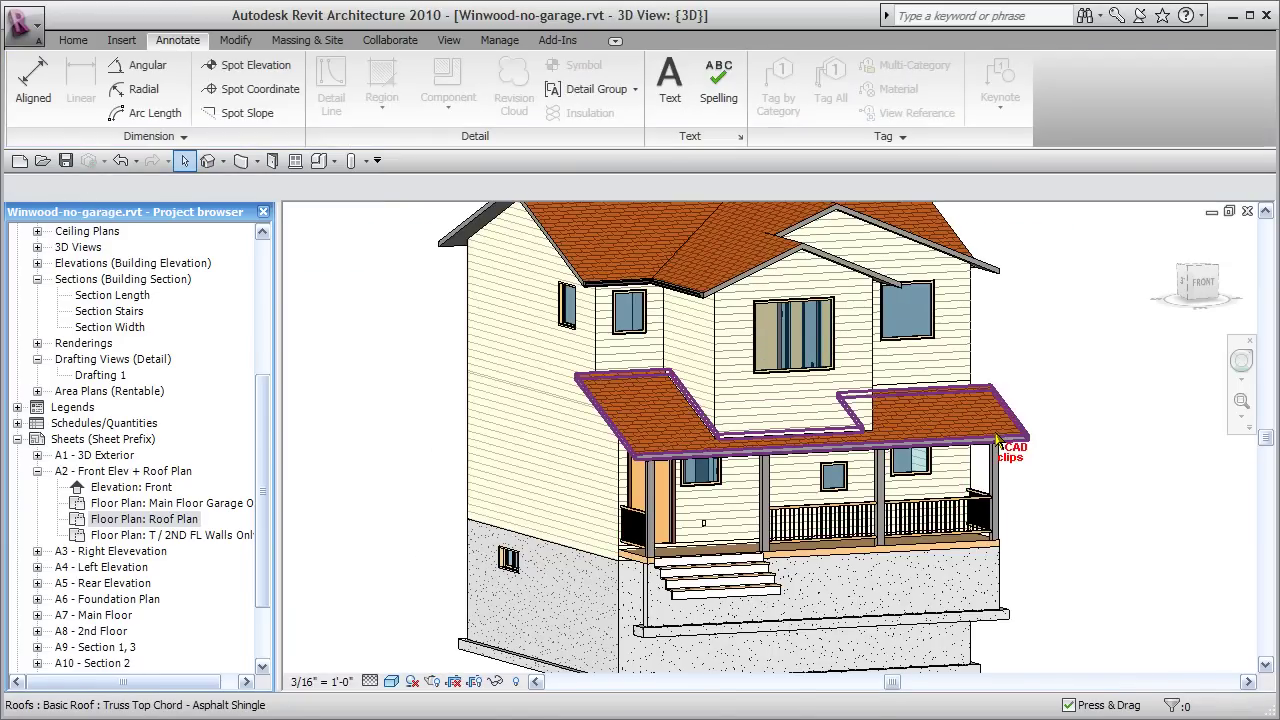
Open sheet A2 - Front Elev + Roof Plan and examine the porch roof area and its notes in the roof plan viewport.
{"action": "double_click", "coordinate": [124, 473]}
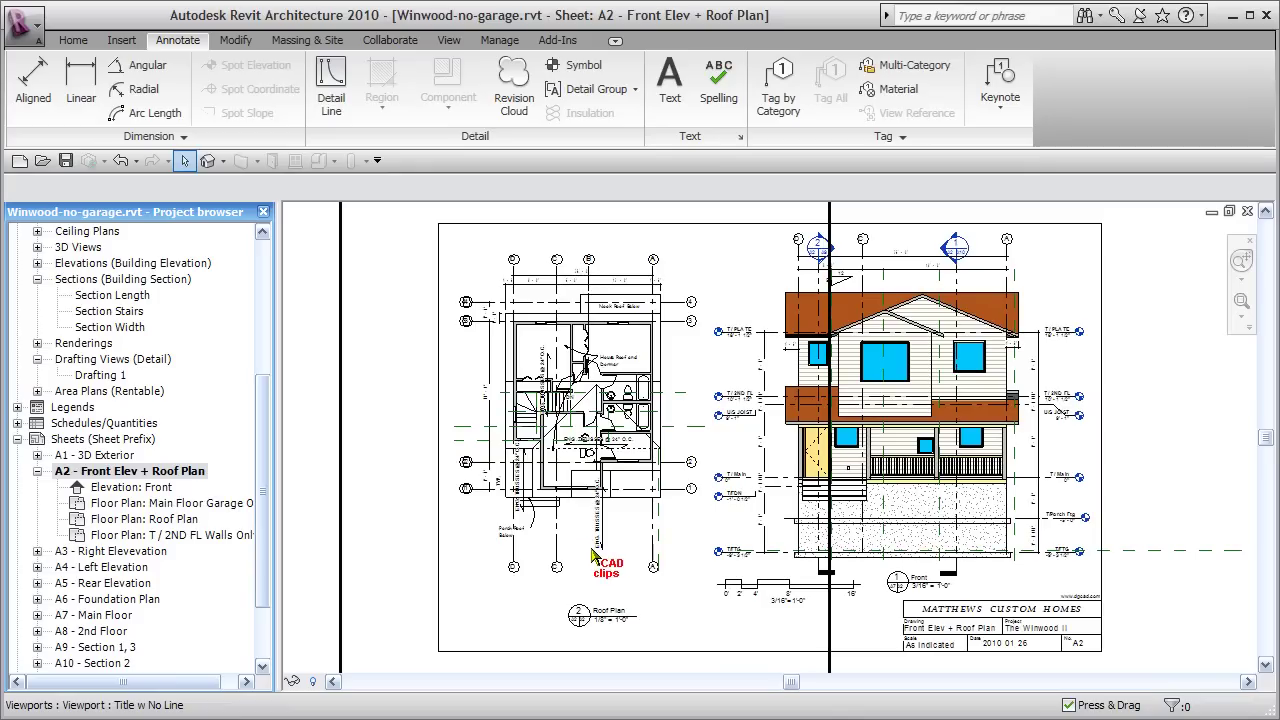
{"action": "left_click_drag", "start_coordinate": [176, 505], "coordinate": [565, 455]}
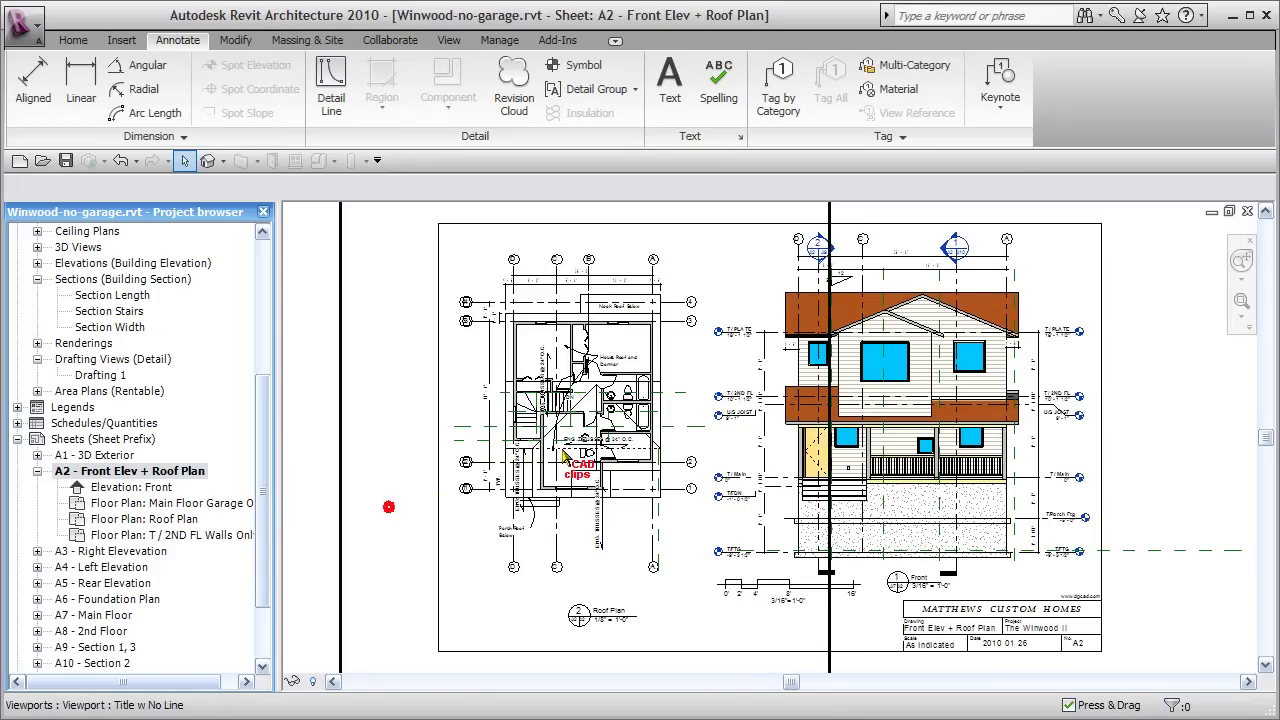
{"action": "left_click", "coordinate": [565, 455]}
{"action": "scroll", "coordinate": [568, 430], "scroll_direction": "up", "scroll_amount": 5}
{"action": "scroll", "coordinate": [900, 640], "scroll_direction": "up", "scroll_amount": 2}
{"action": "middle_click_drag", "start_coordinate": [900, 640], "coordinate": [950, 560]}
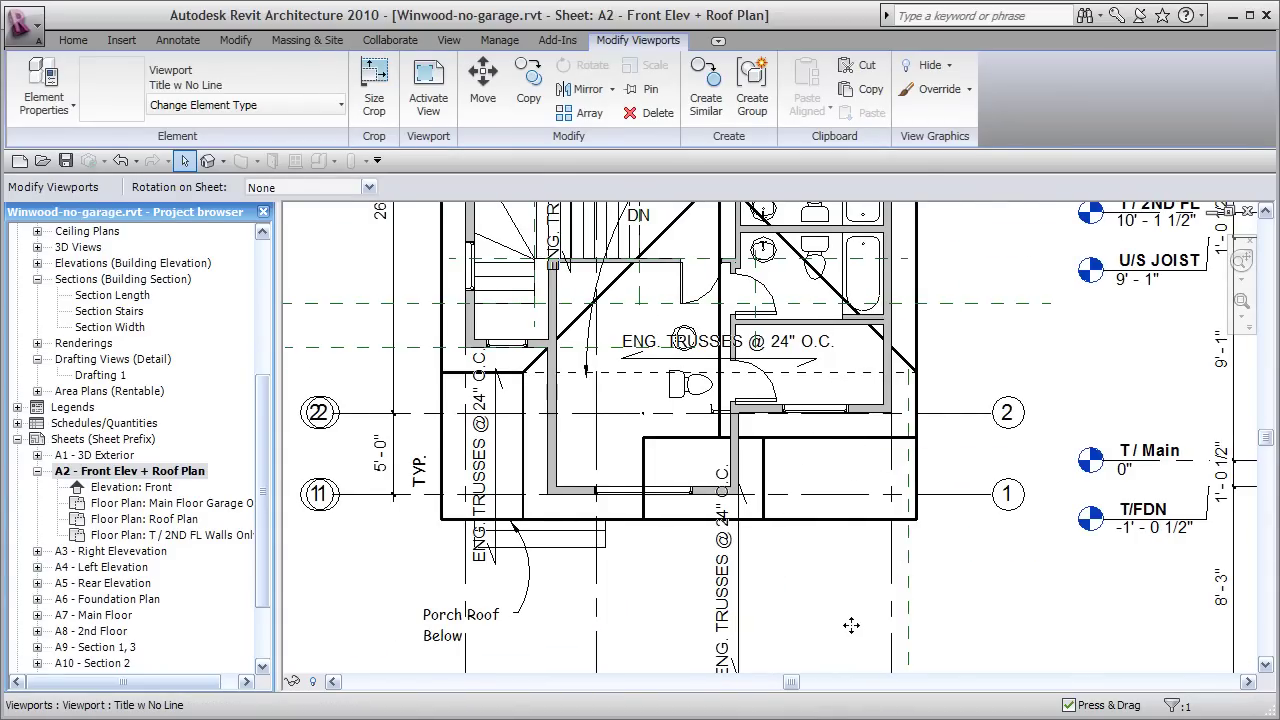
{"action": "key", "text": "Escape"}
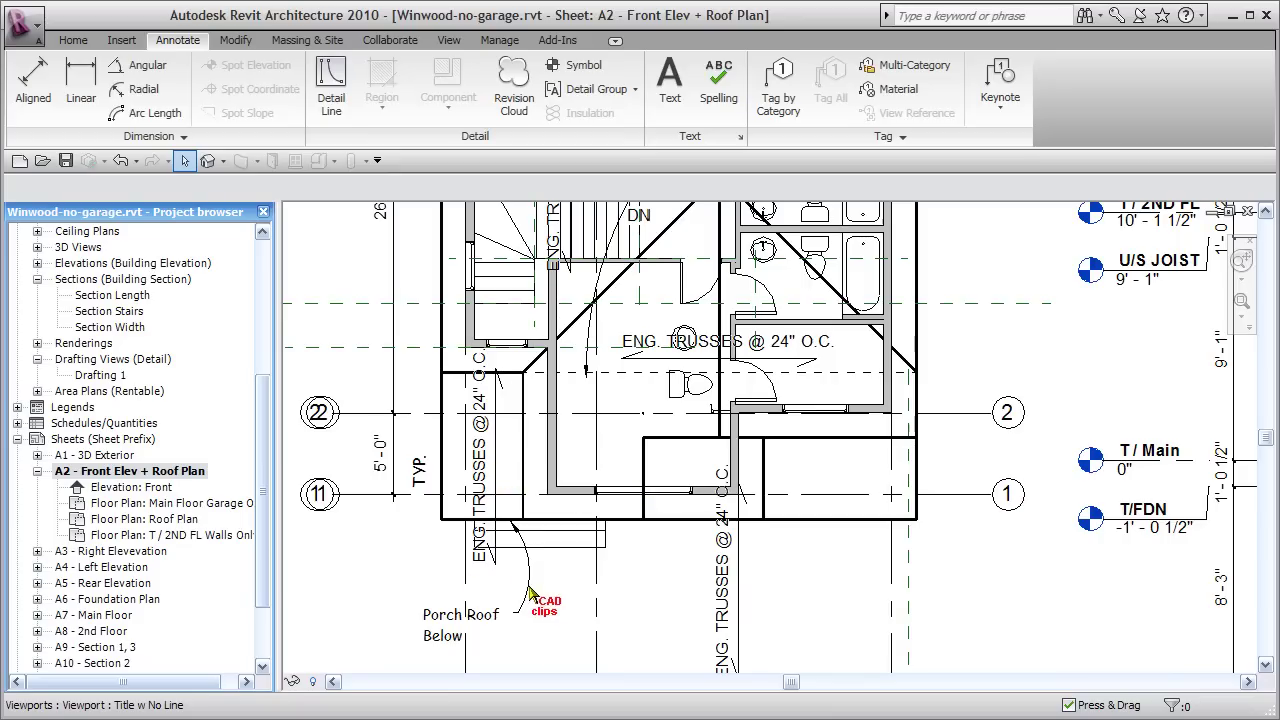
{"action": "left_click", "coordinate": [480, 627]}
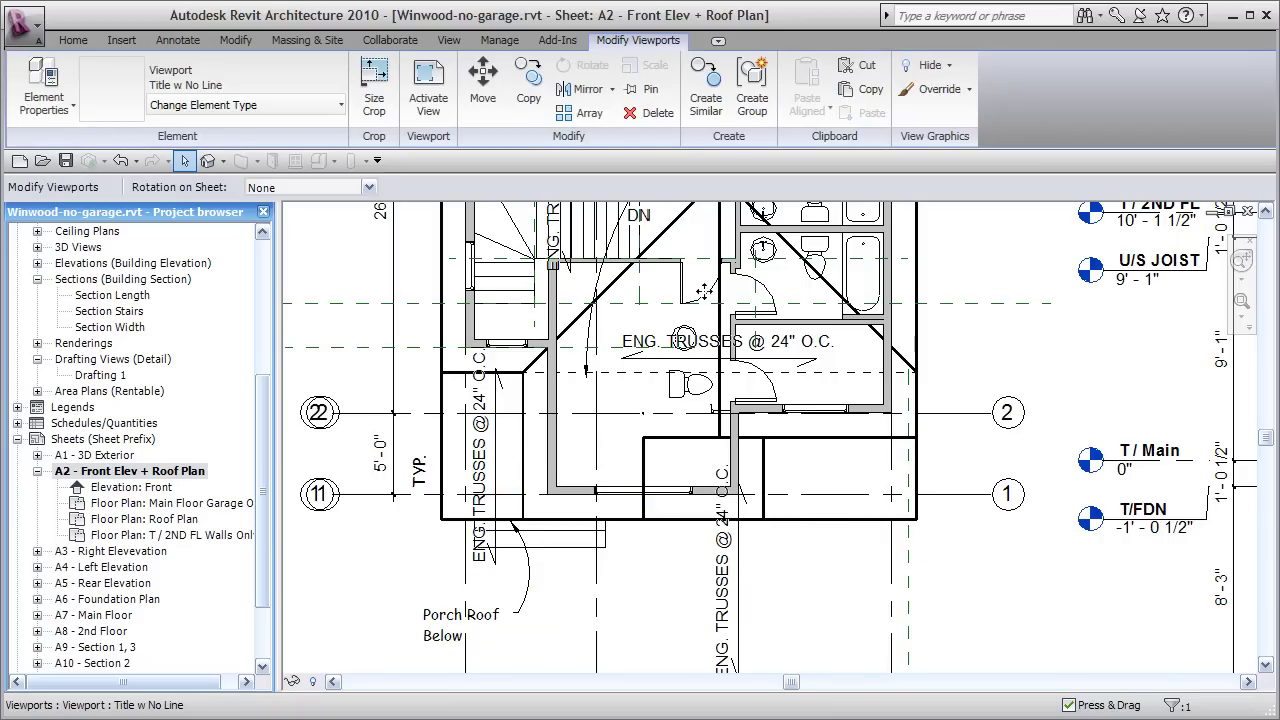
Select the porch roof in the default 3D view and examine its extents from above.
{"action": "left_click", "coordinate": [208, 160]}
{"action": "scroll", "coordinate": [830, 540], "scroll_direction": "down", "scroll_amount": 1}
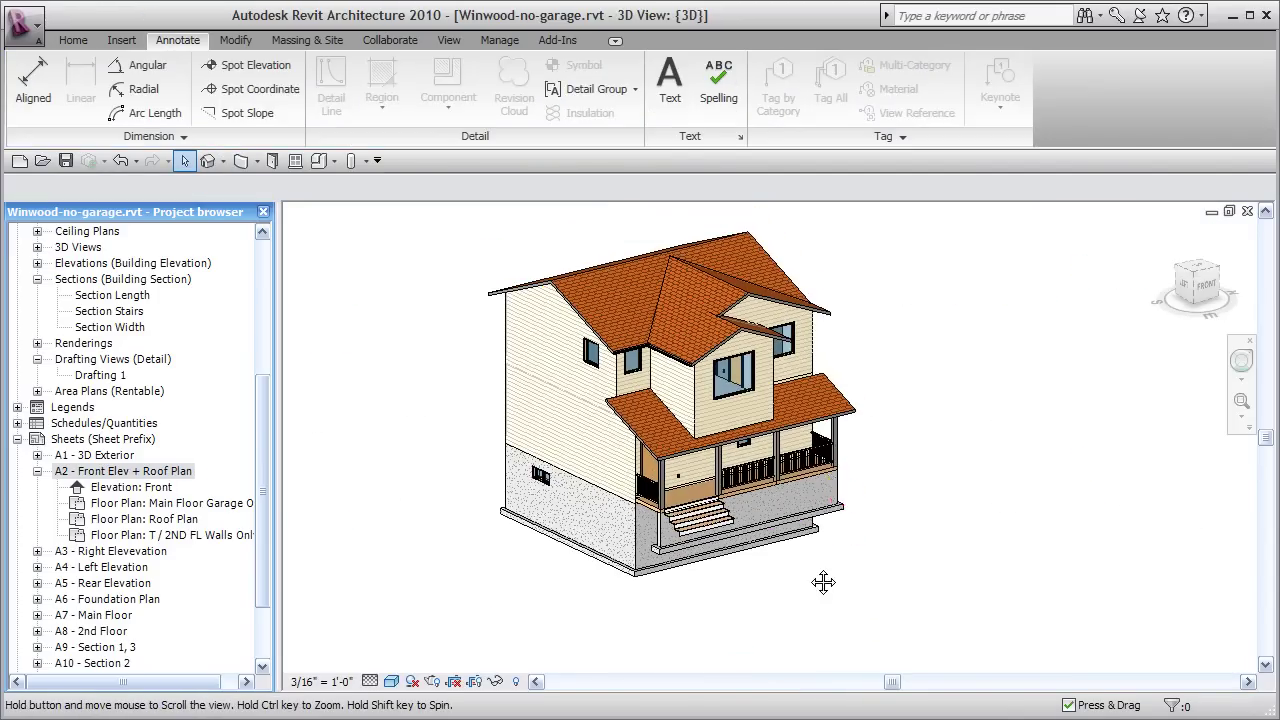
{"action": "middle_click_drag", "start_coordinate": [826, 557], "coordinate": [818, 599]}
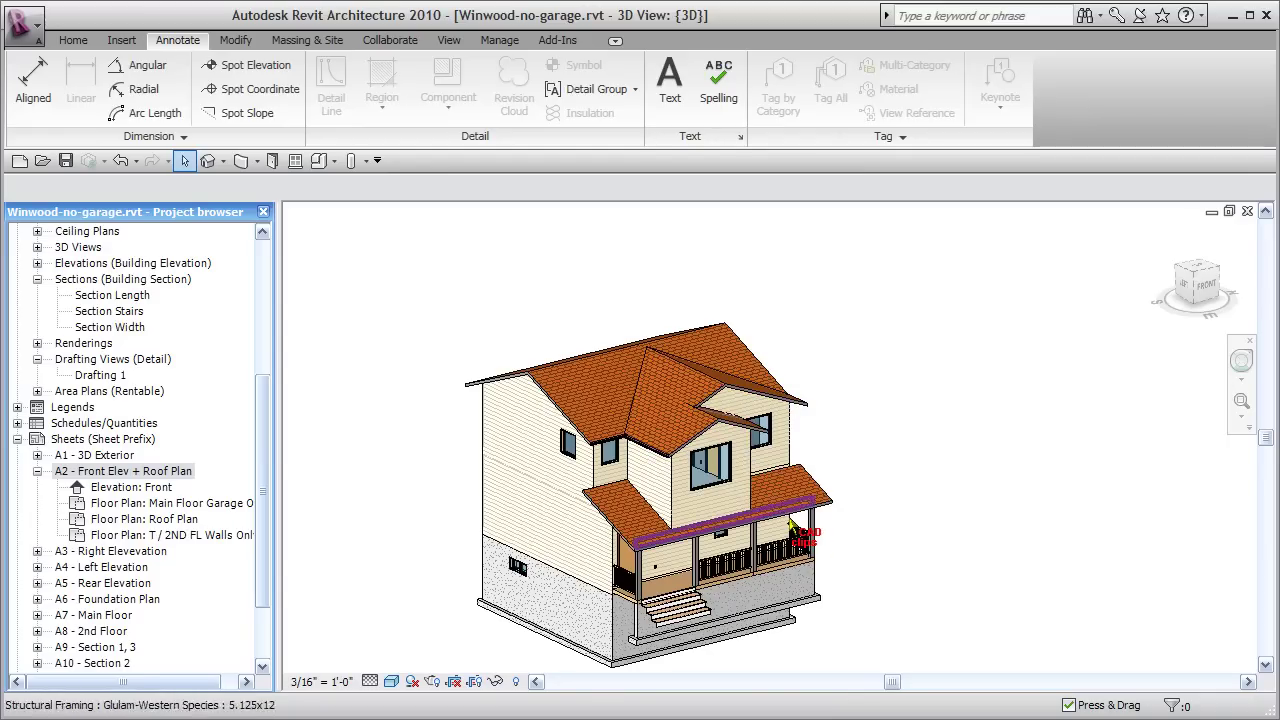
{"action": "left_click", "coordinate": [779, 514]}
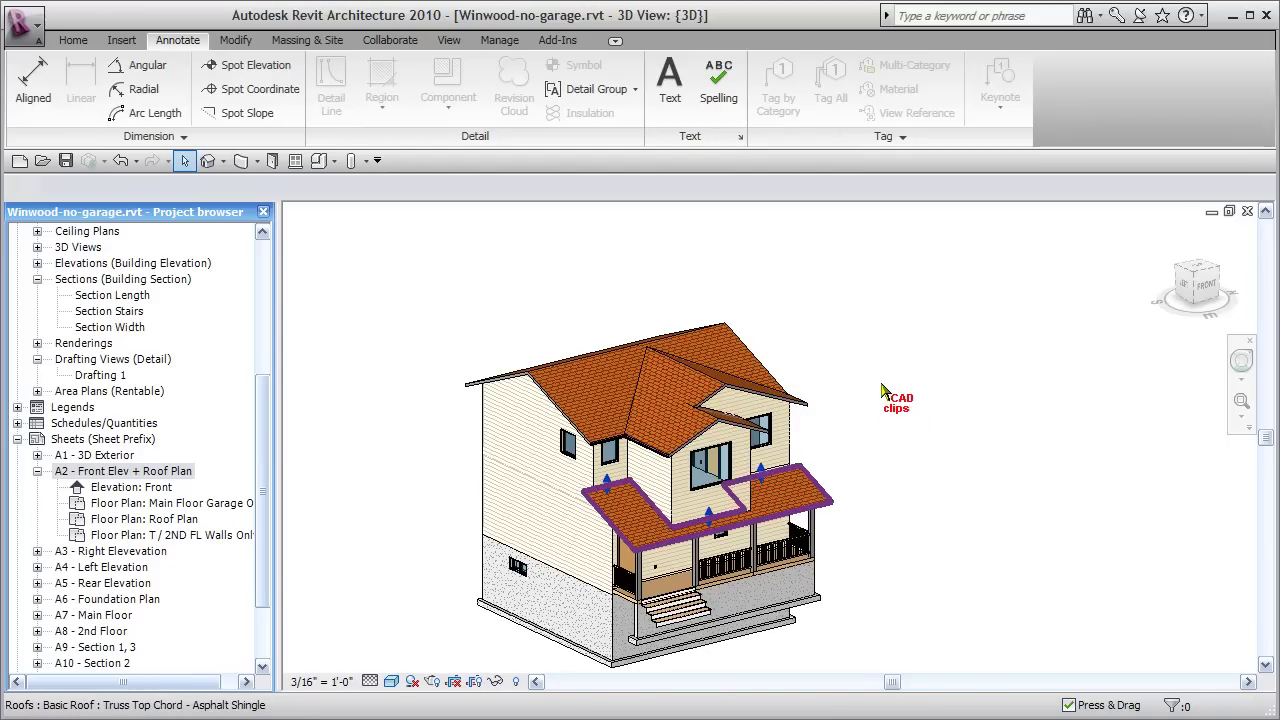
{"action": "middle_click_drag", "start_coordinate": [851, 337], "coordinate": [779, 686], "text": "shift"}
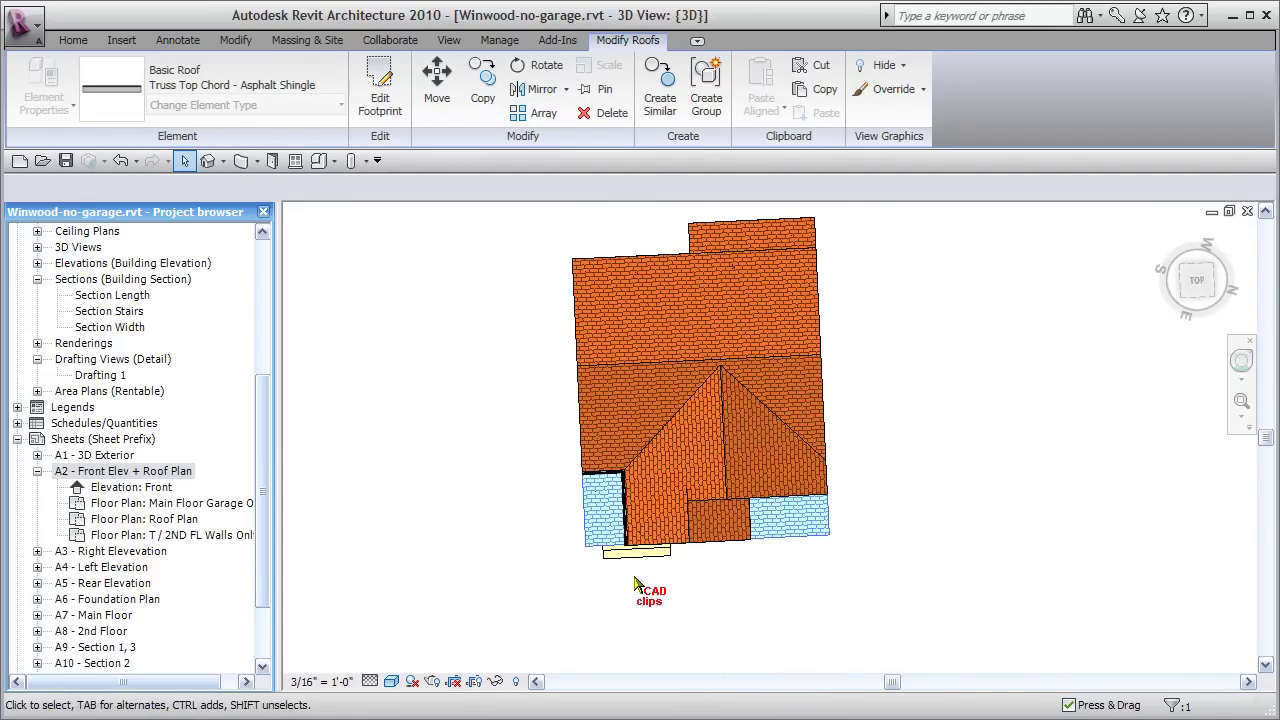
{"action": "left_click", "coordinate": [604, 514]}
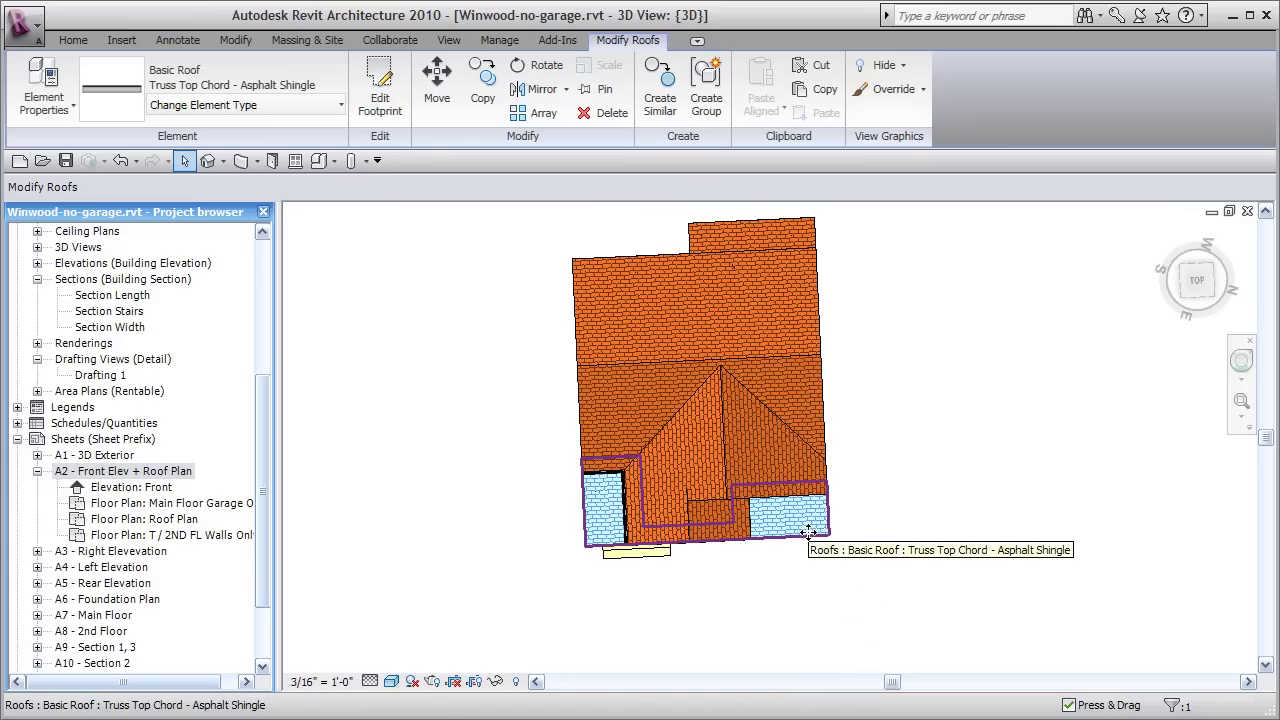
Return to sheet A2 - Front Elev + Roof Plan and compare the porch roof outline in the plan viewport with the front elevation.
{"action": "double_click", "coordinate": [178, 471]}
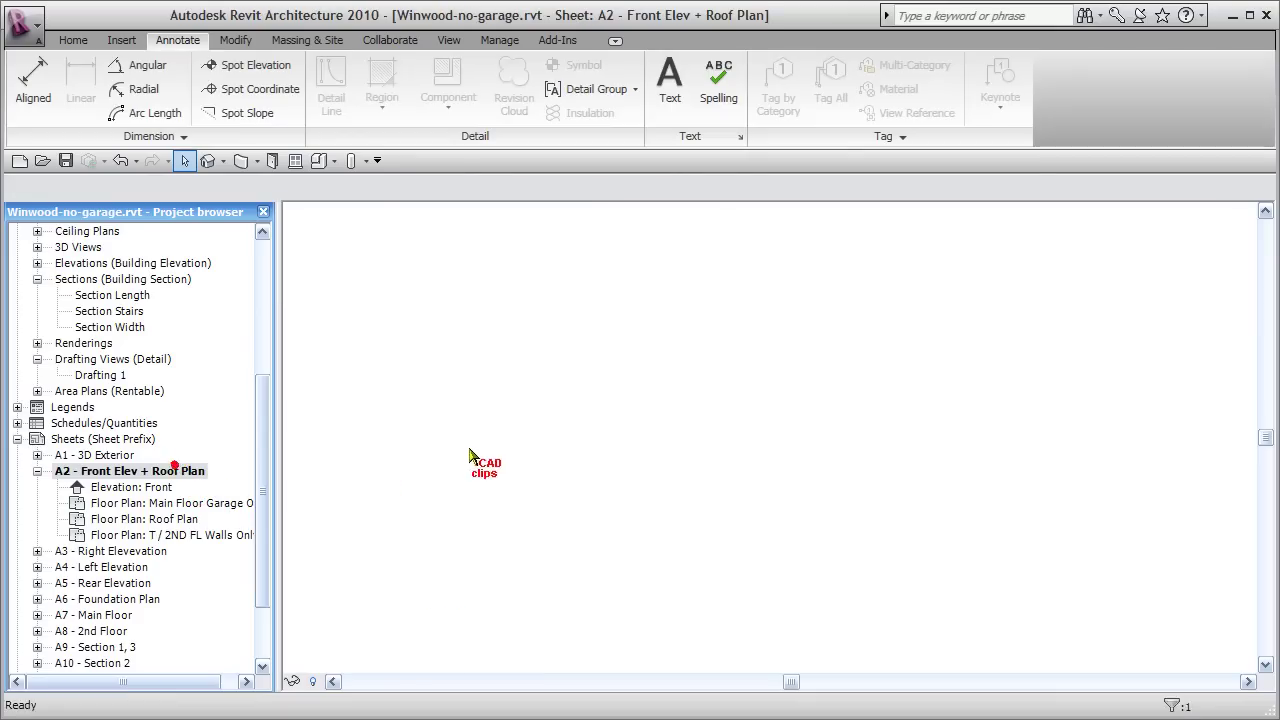
{"action": "scroll", "coordinate": [615, 567], "scroll_direction": "down", "scroll_amount": 2}
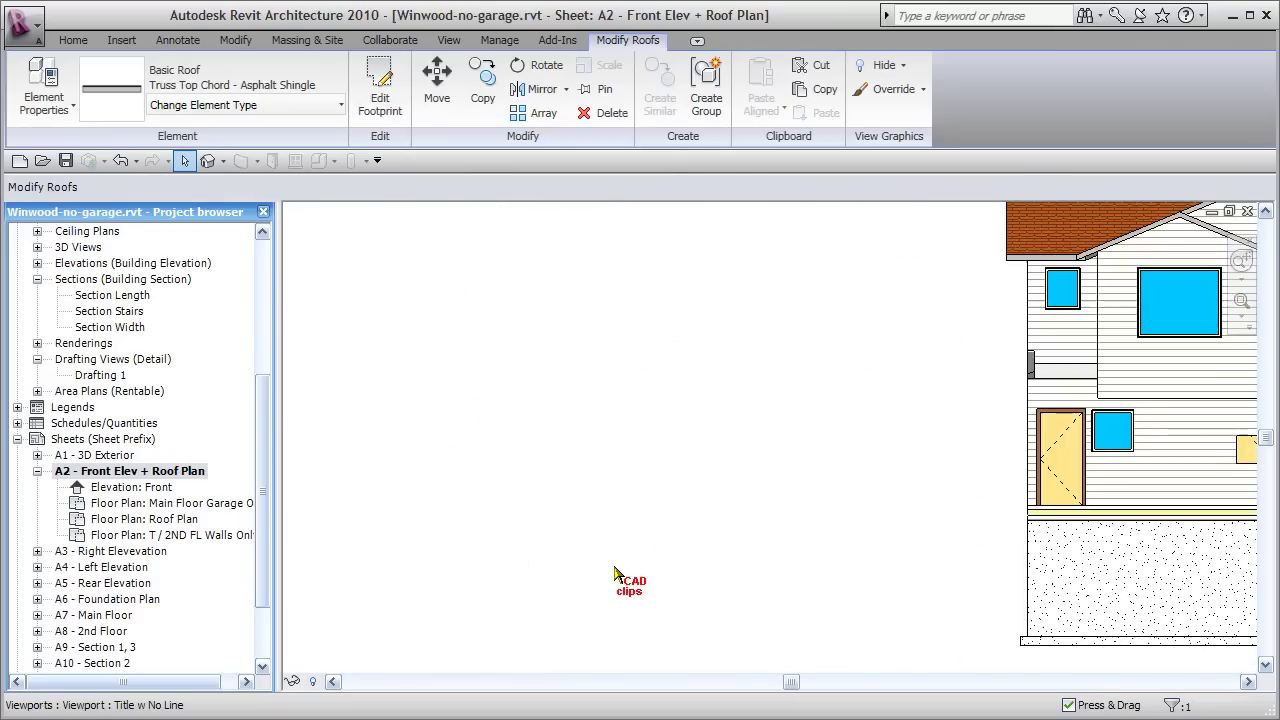
{"action": "scroll", "coordinate": [615, 572], "scroll_direction": "down", "scroll_amount": 1}
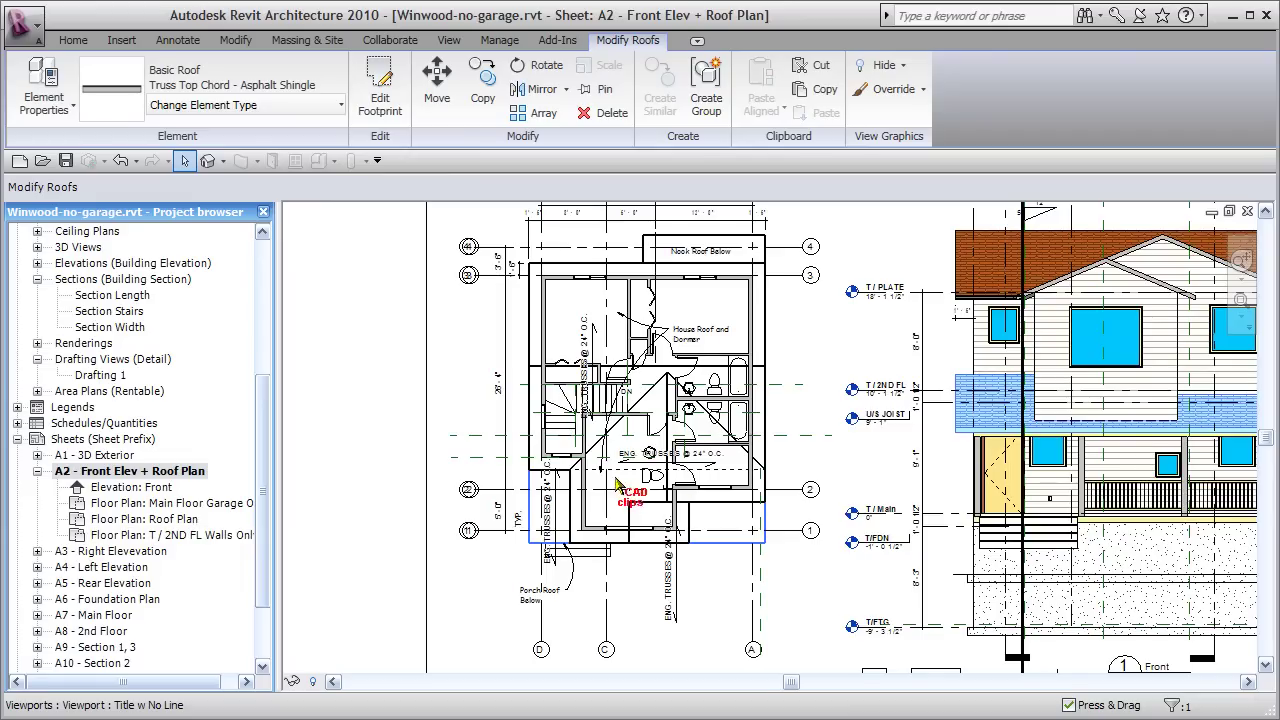
{"action": "left_click", "coordinate": [553, 465]}
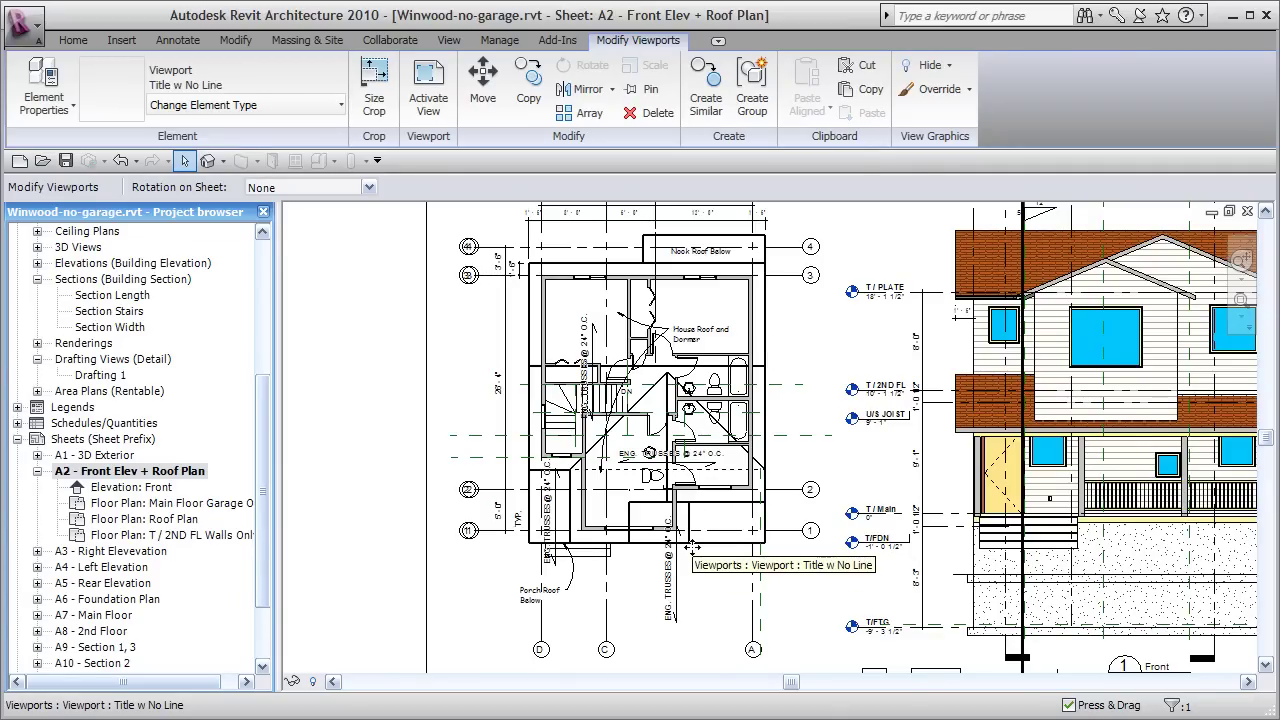
In the Roof Plan view, add a right arc leader to the Porch Roof Below note, ending on the porch roof's far right portion.
{"action": "left_click", "coordinate": [167, 524]}
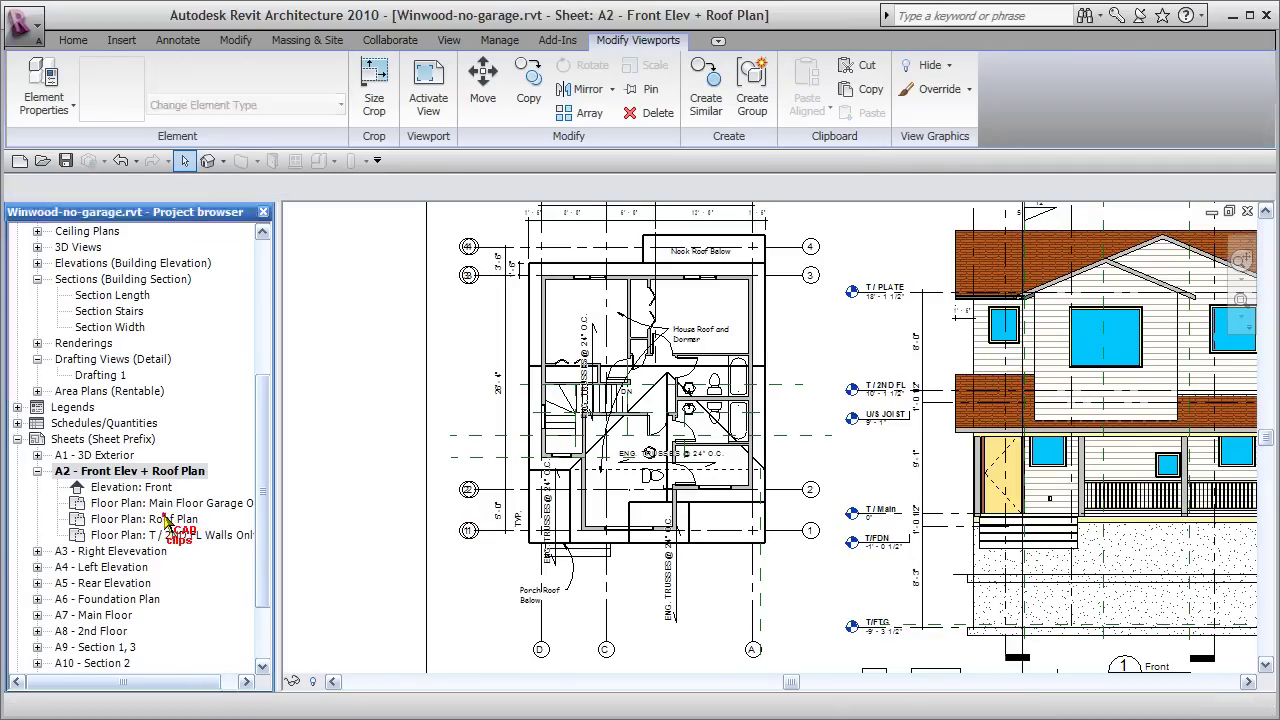
{"action": "double_click", "coordinate": [167, 524]}
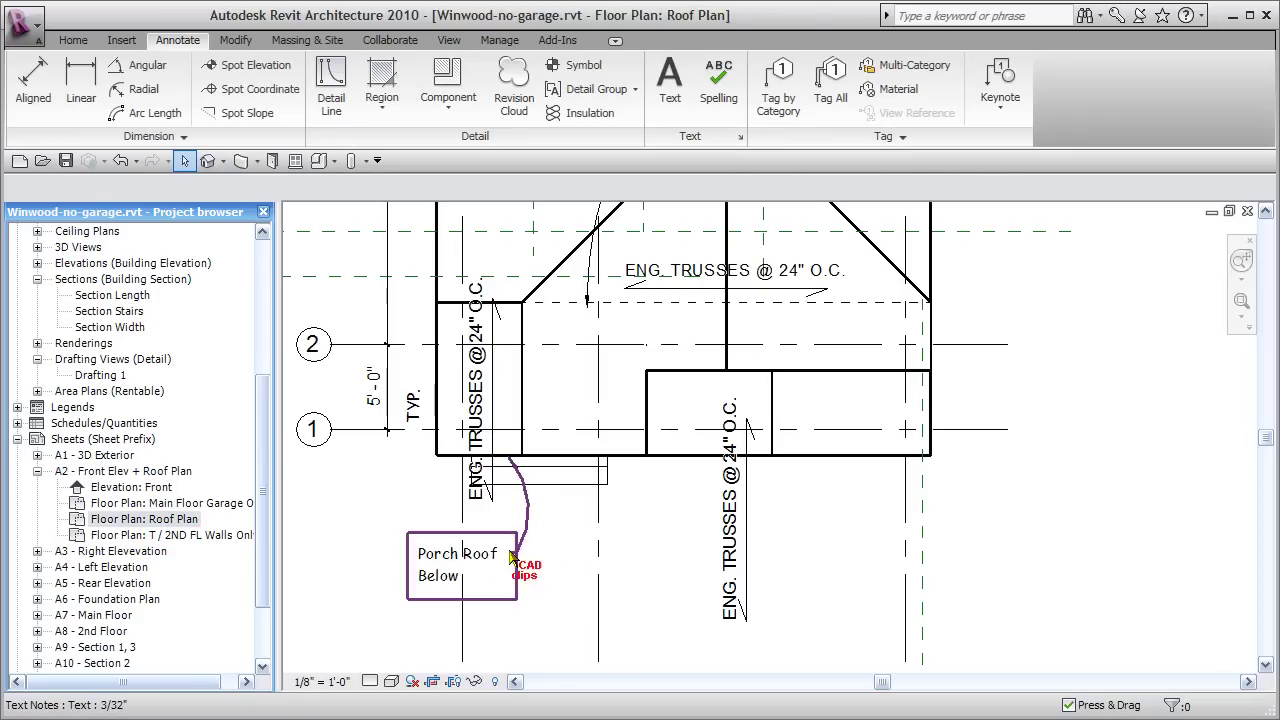
{"action": "left_click", "coordinate": [512, 556]}
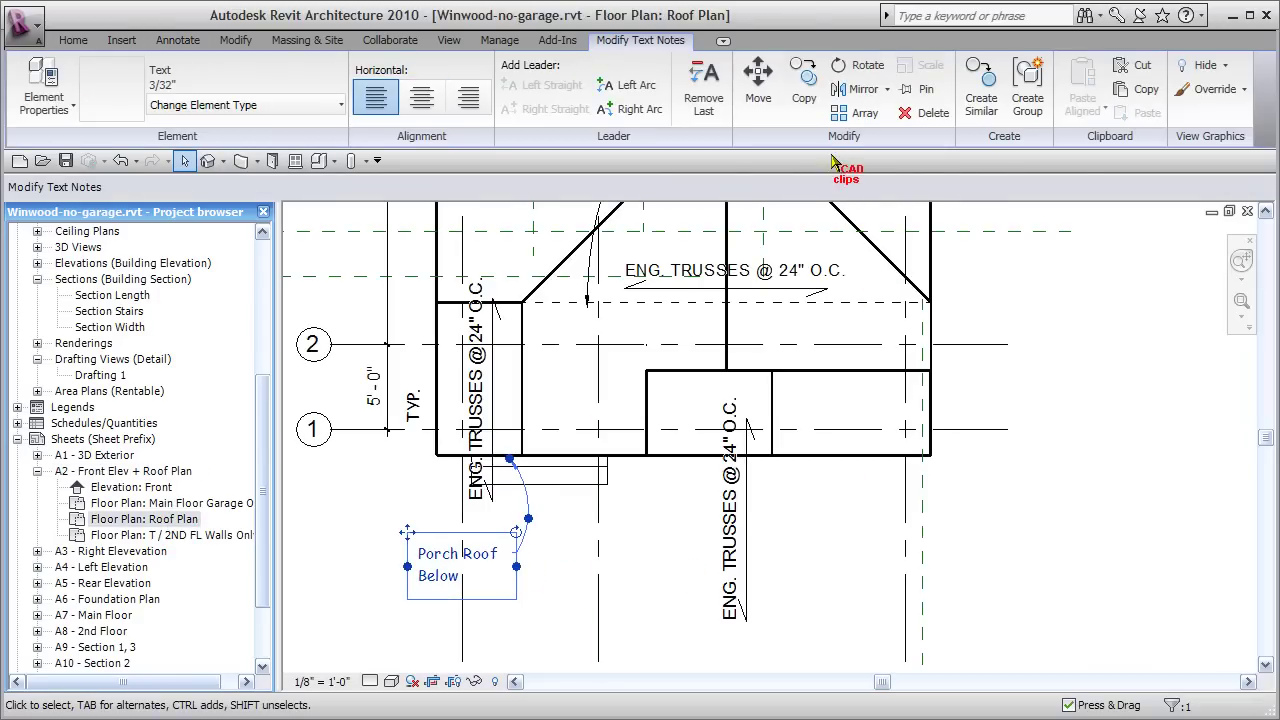
{"action": "left_click", "coordinate": [658, 118]}
{"action": "mouse_move", "coordinate": [652, 579]}
{"action": "left_mouse_down"}
{"action": "mouse_move", "coordinate": [878, 478]}
{"action": "mouse_move", "coordinate": [876, 449]}
{"action": "left_mouse_up"}
{"action": "left_click", "coordinate": [1080, 586]}
Delete the vertical ENG. TRUSSES @ 24" O.C. note that extends below the front gable.
{"action": "middle_click_drag", "start_coordinate": [1080, 557], "coordinate": [990, 646]}
{"action": "left_click", "coordinate": [686, 592]}
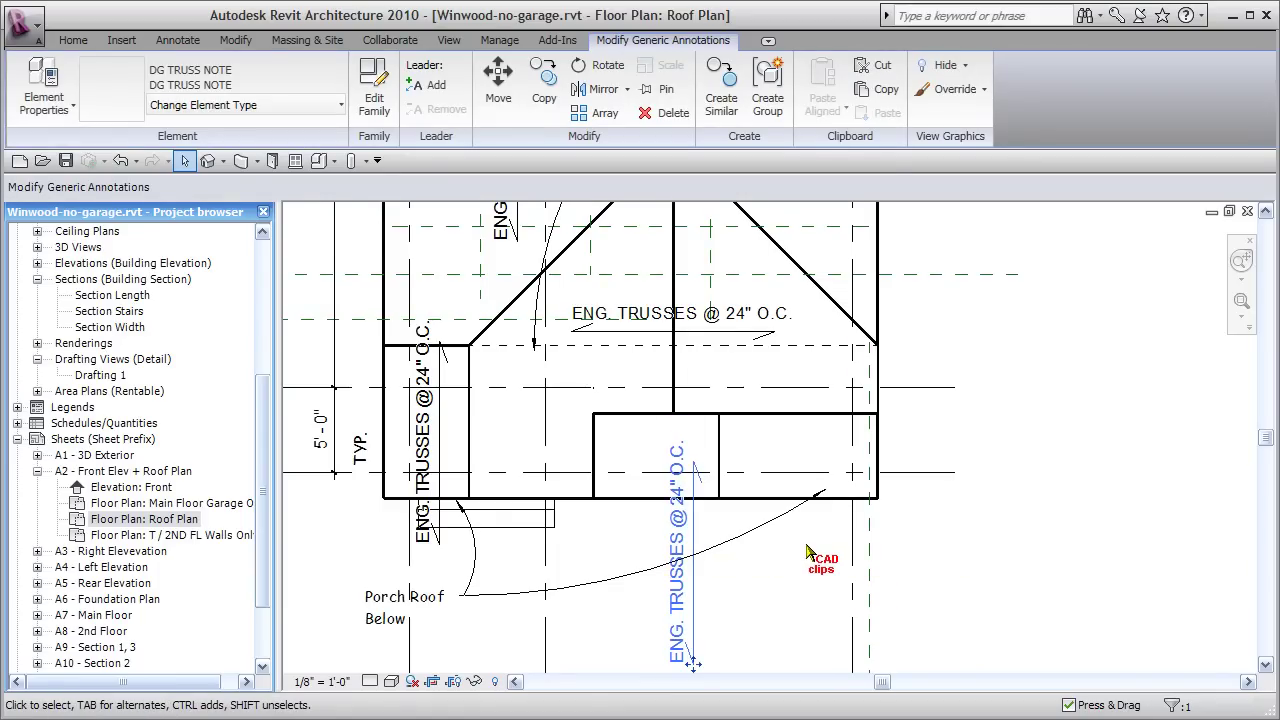
{"action": "left_click", "coordinate": [729, 565]}
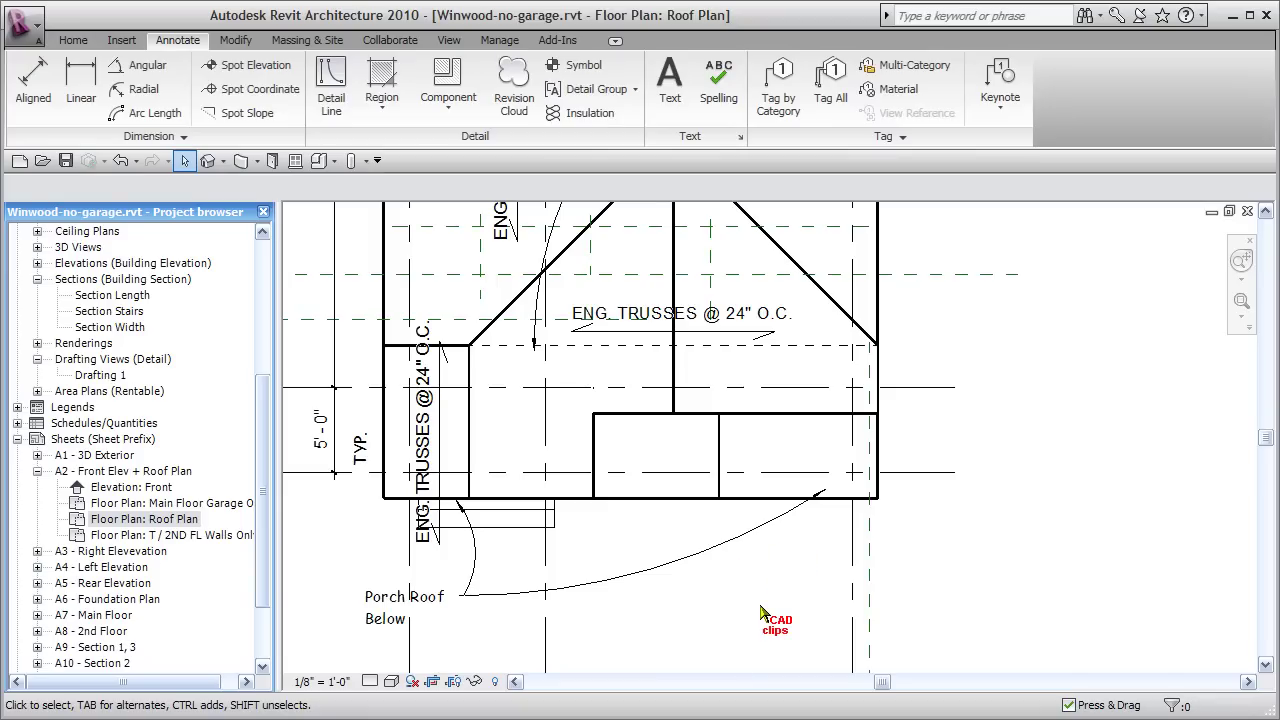
Review the whole roof plan and reopen sheet A2 - Front Elev + Roof Plan.
{"action": "middle_click_drag", "start_coordinate": [667, 522], "coordinate": [667, 357]}
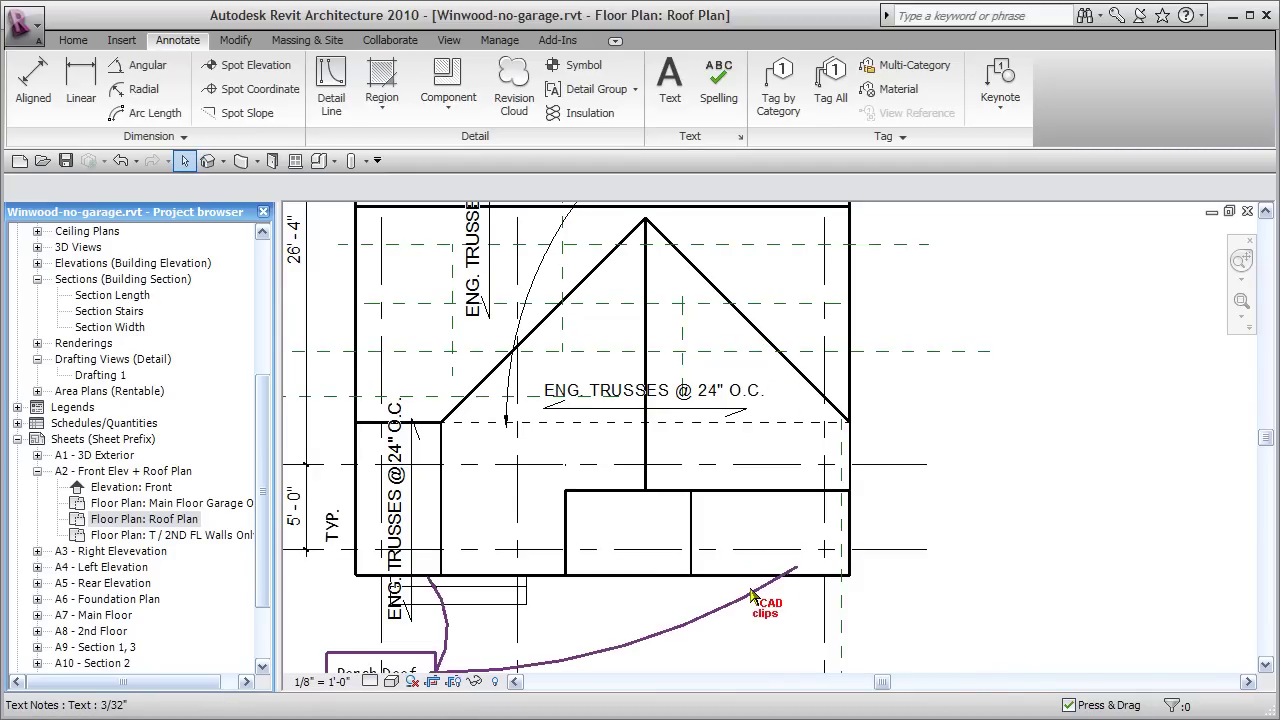
{"action": "scroll", "coordinate": [752, 594], "scroll_direction": "down", "scroll_amount": 3}
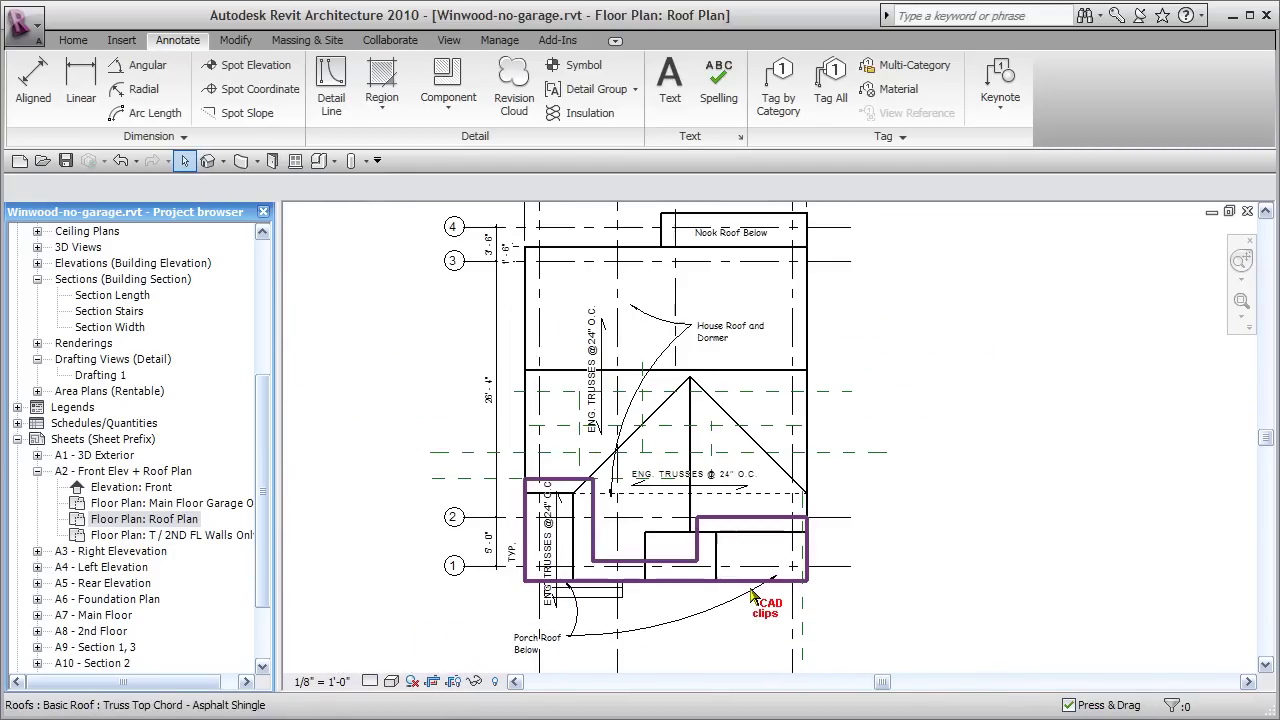
{"action": "double_click", "coordinate": [180, 471]}
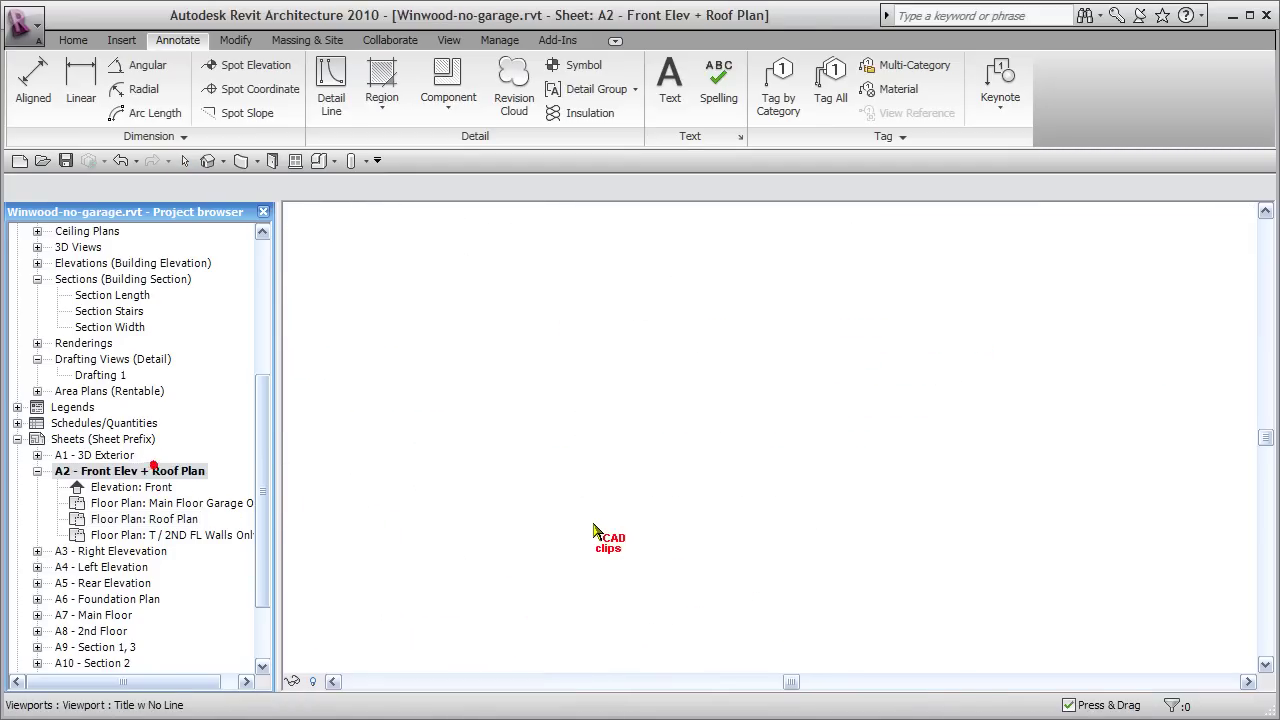
Review sheet A2 - Front Elev + Roof Plan and open sheet A3 - Right Elevevation for checking.
{"action": "scroll", "coordinate": [597, 533], "scroll_direction": "down", "scroll_amount": 4}
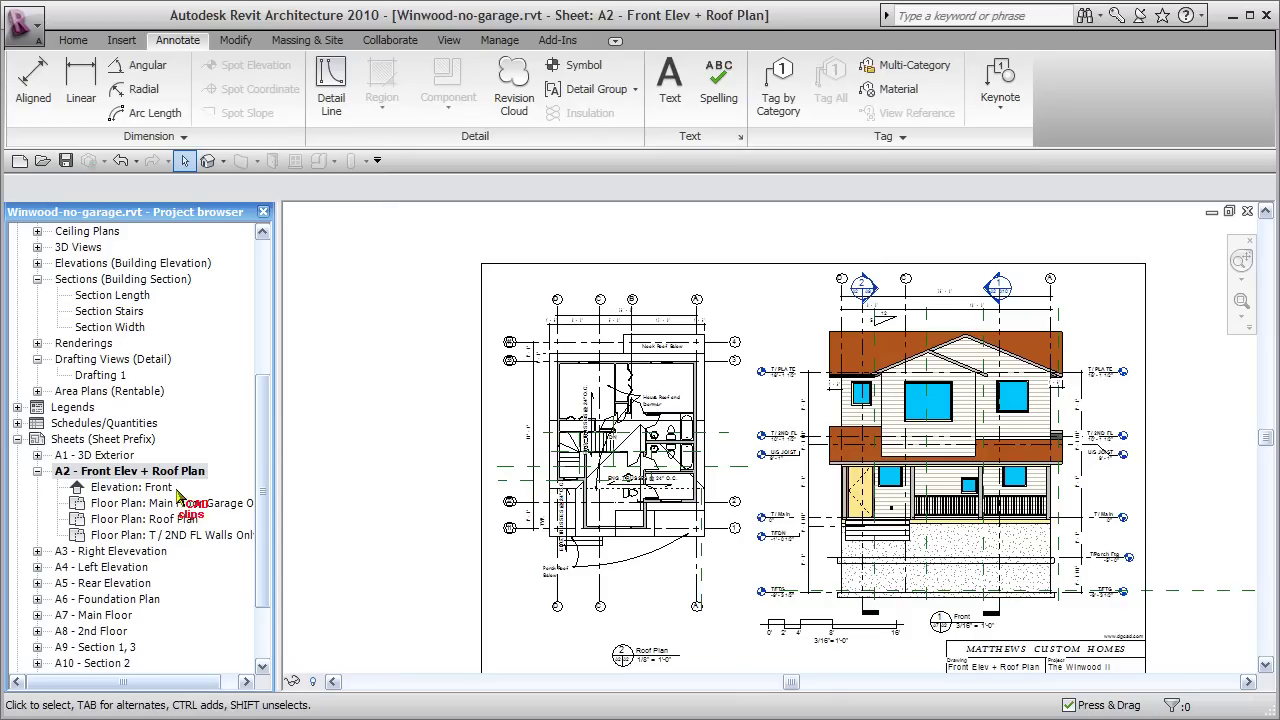
{"action": "left_click", "coordinate": [37, 471]}
{"action": "double_click", "coordinate": [137, 487]}
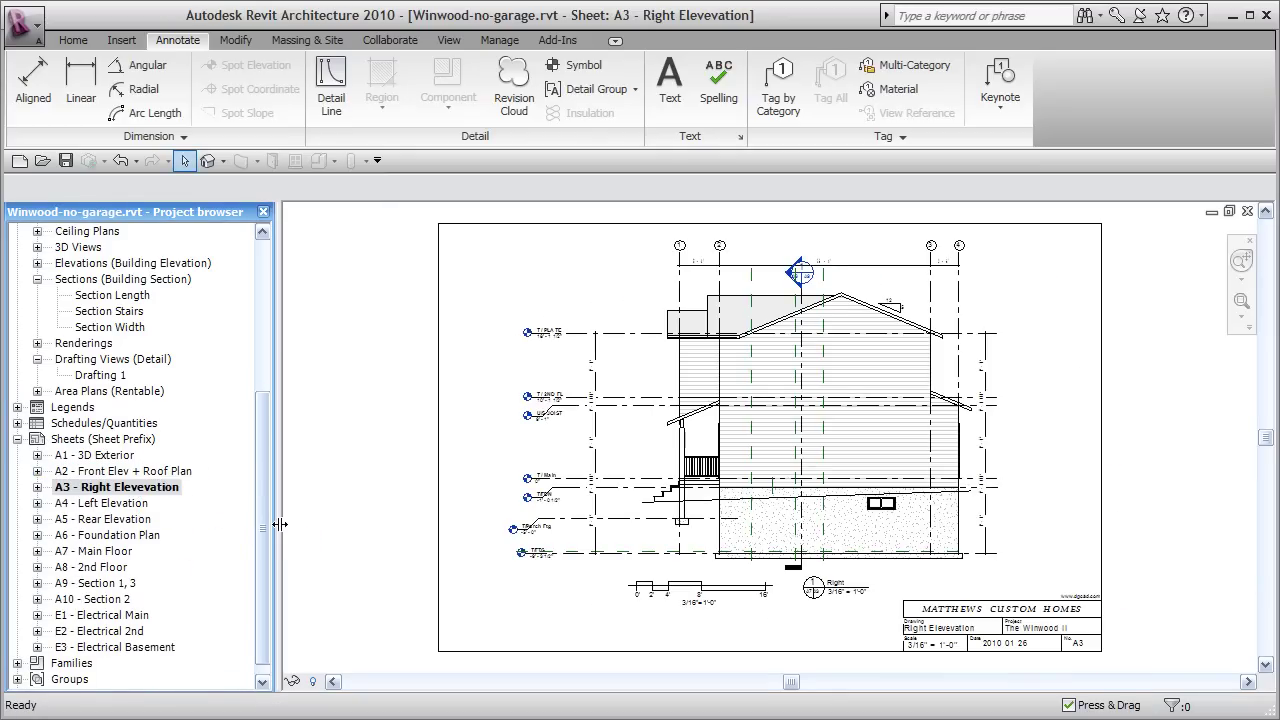
On sheet A4 - Left Elevation, nudge the left elevation viewport slightly to the right.
{"action": "double_click", "coordinate": [146, 504]}
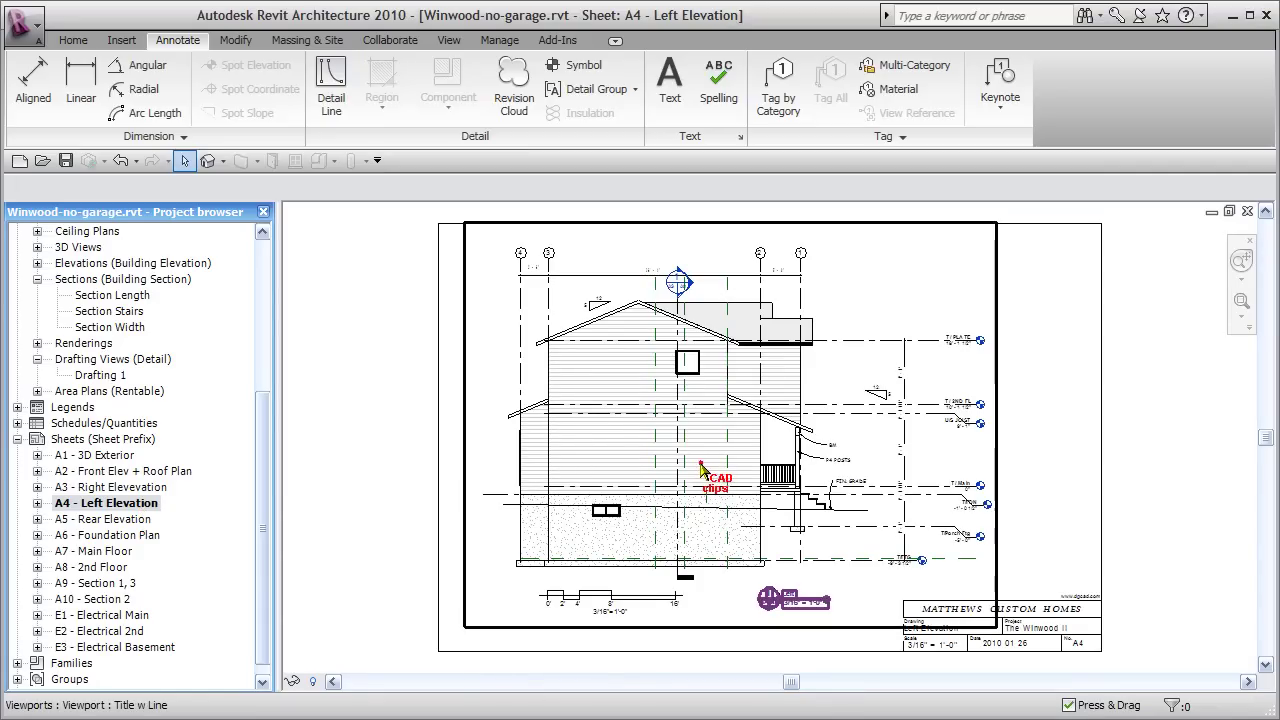
{"action": "left_click", "coordinate": [697, 470]}
{"action": "key", "text": "Right"}
{"action": "key", "text": "Right"}
Review sheets A5 - Rear Elevation and A6 - Foundation Plan, and open sheet A7 - Main Floor.
{"action": "double_click", "coordinate": [140, 519]}
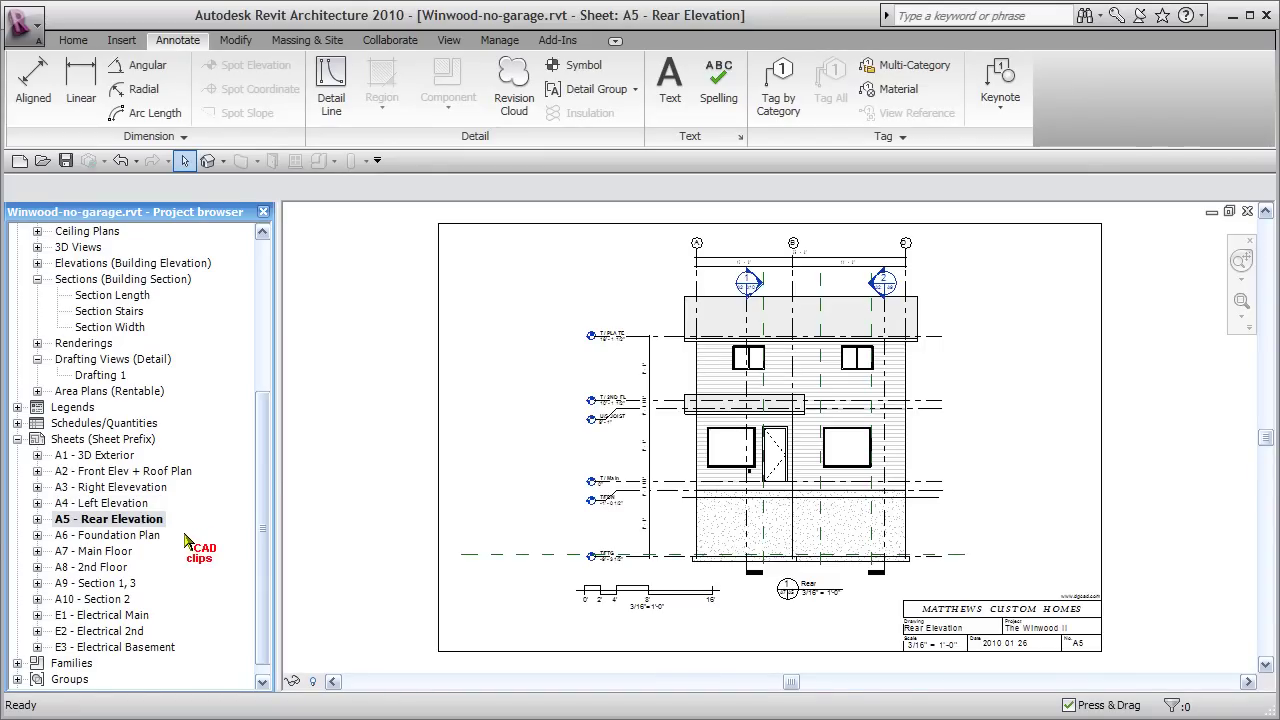
{"action": "double_click", "coordinate": [118, 536]}
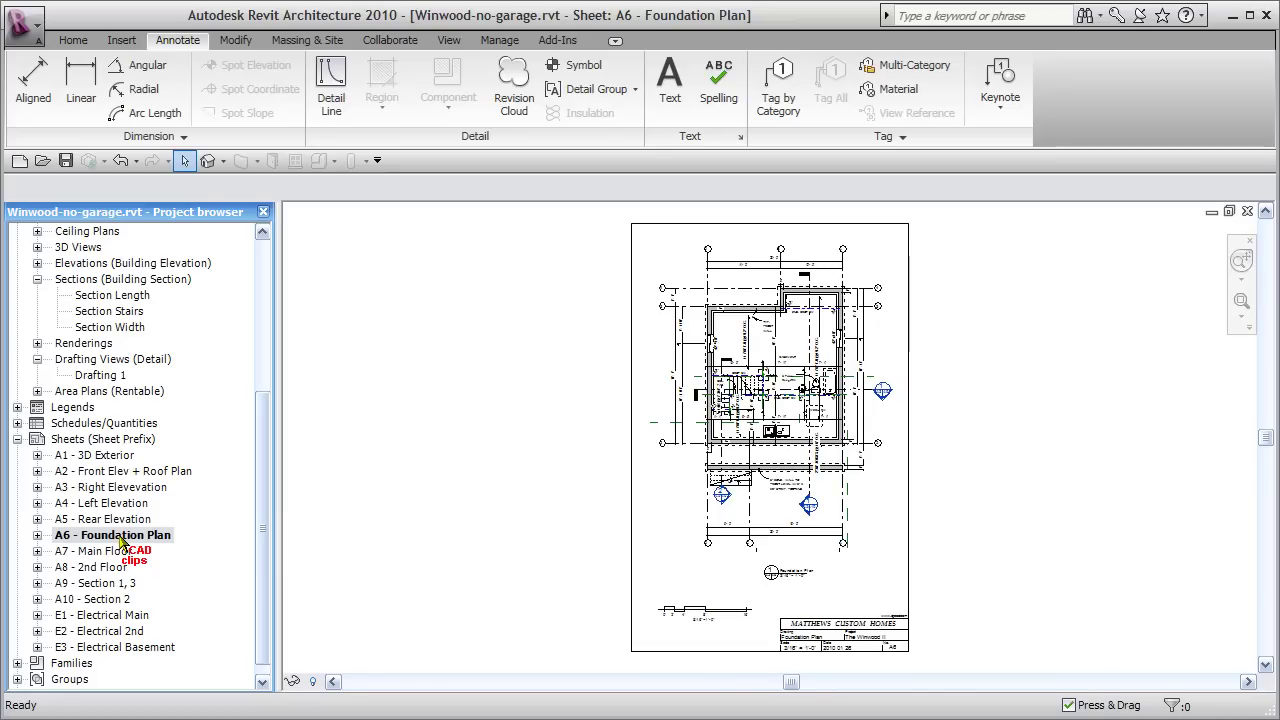
{"action": "double_click", "coordinate": [116, 553]}
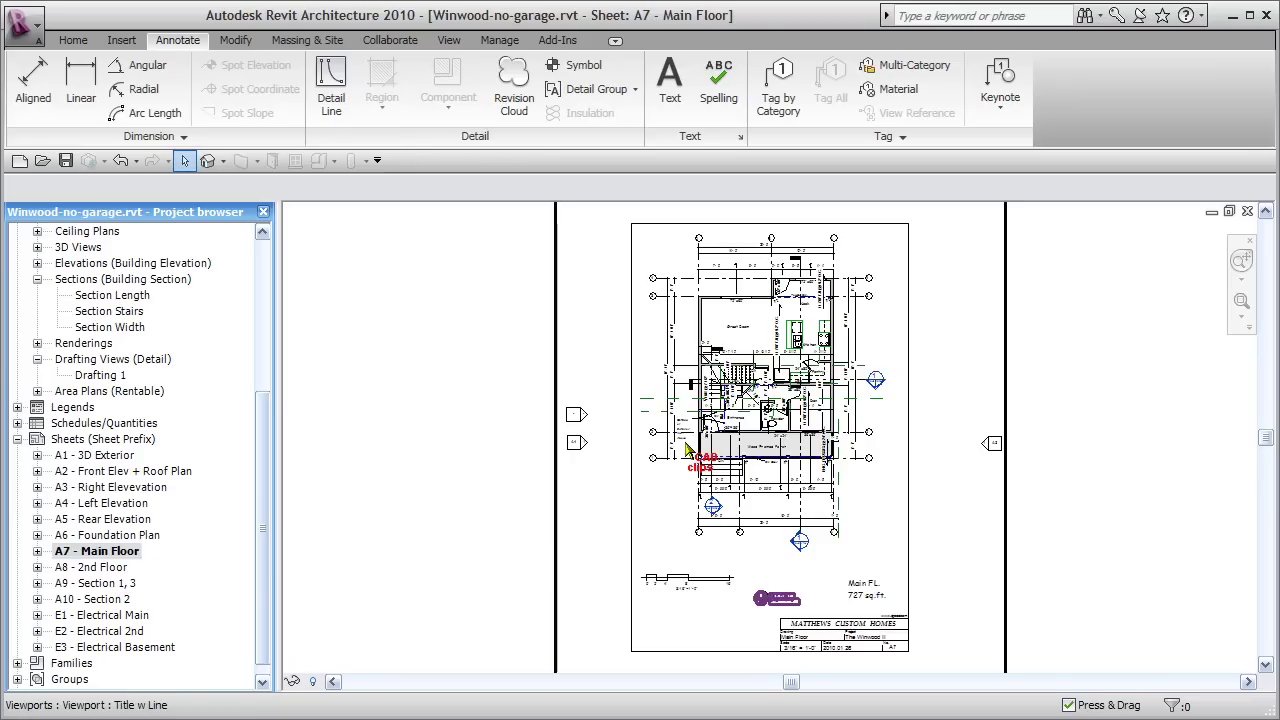
Shift the main floor plan viewport slightly down on sheet A7 and move its view title up closer to the plan.
{"action": "left_click_drag", "start_coordinate": [686, 446], "coordinate": [686, 450]}
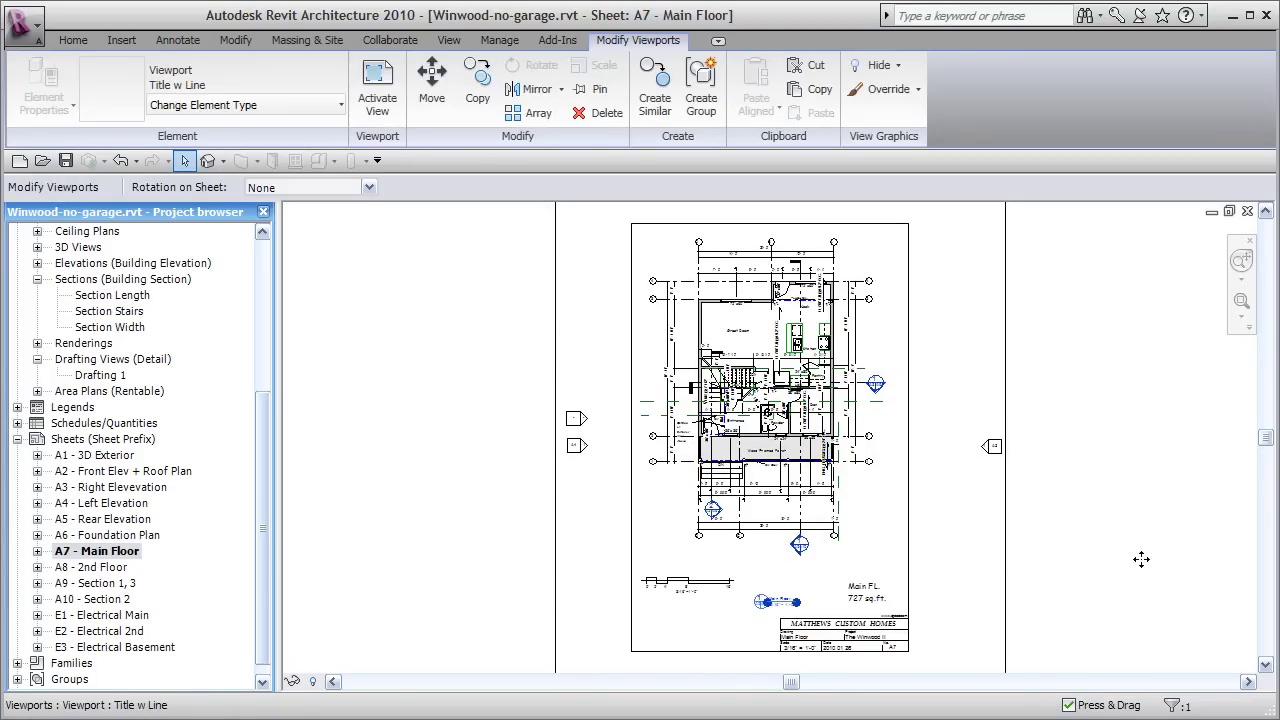
{"action": "left_click", "coordinate": [1094, 553]}
{"action": "left_click_drag", "start_coordinate": [768, 576], "coordinate": [762, 569]}
{"action": "left_click", "coordinate": [1212, 554]}
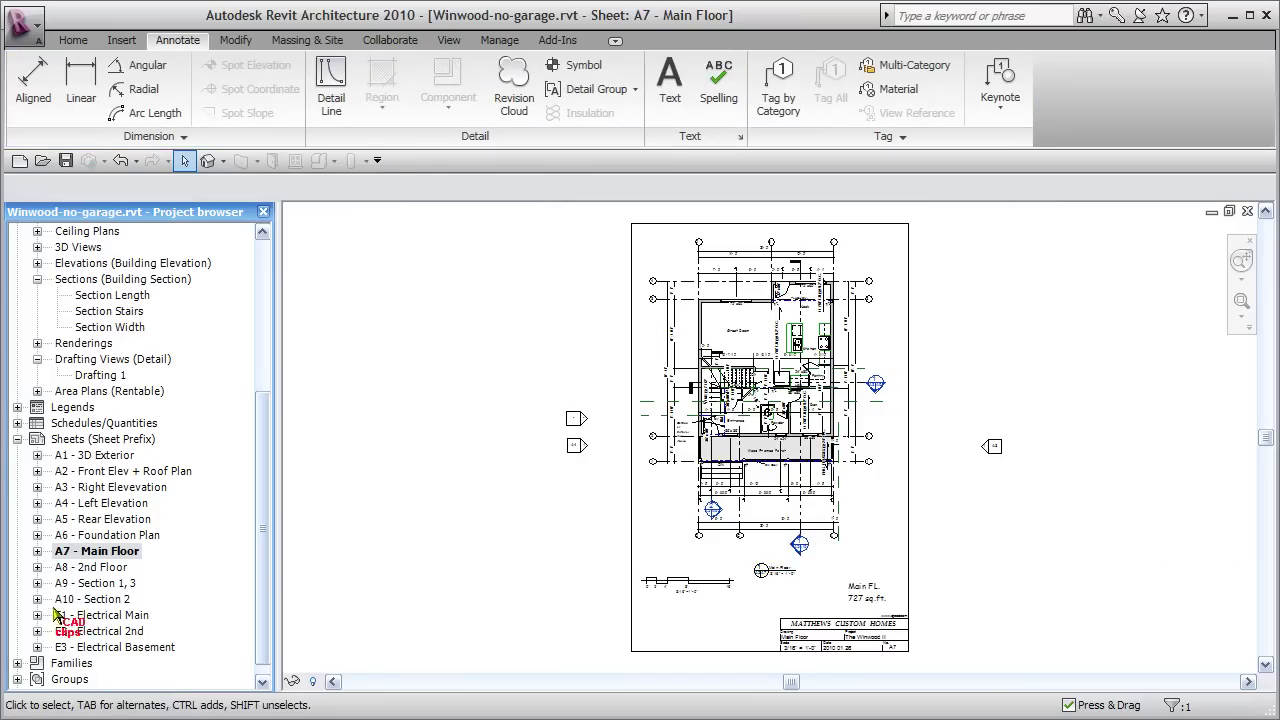
Review sheets A8 - 2nd Floor, A9 - Section 1, 3 and A10 - Section 2, examining the garage roof note on A10.
{"action": "double_click", "coordinate": [110, 567]}
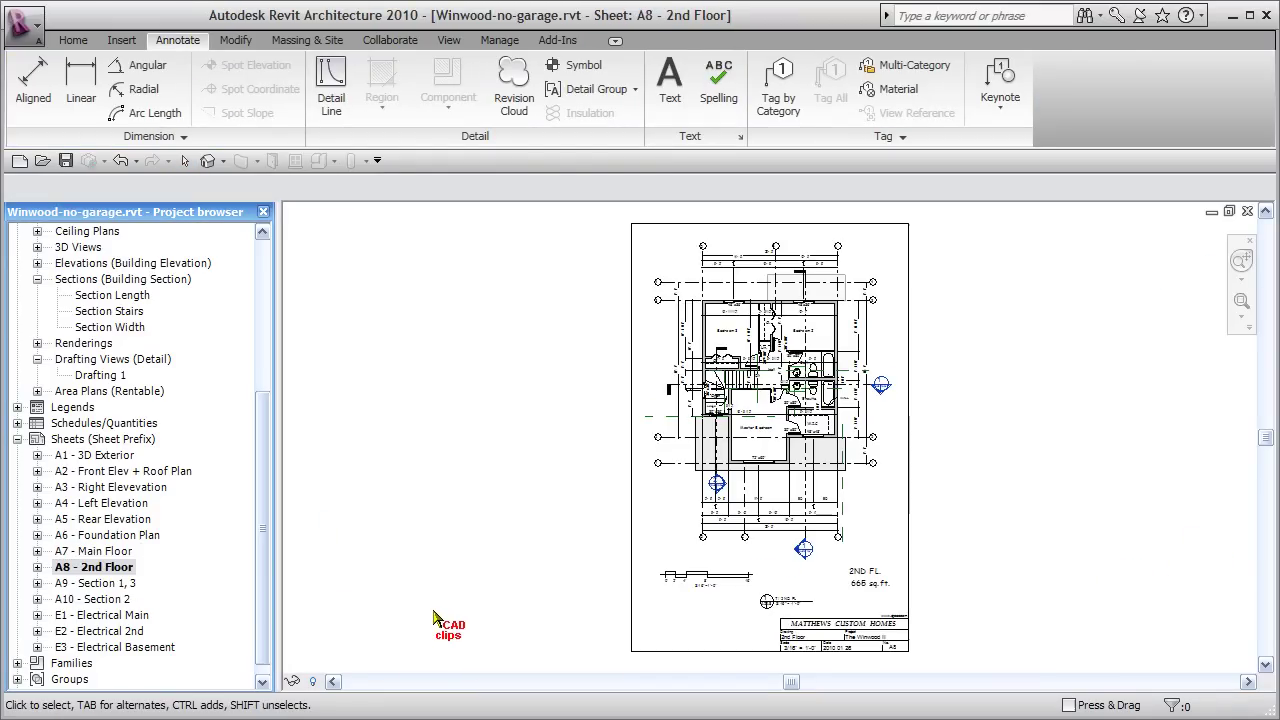
{"action": "double_click", "coordinate": [100, 584]}
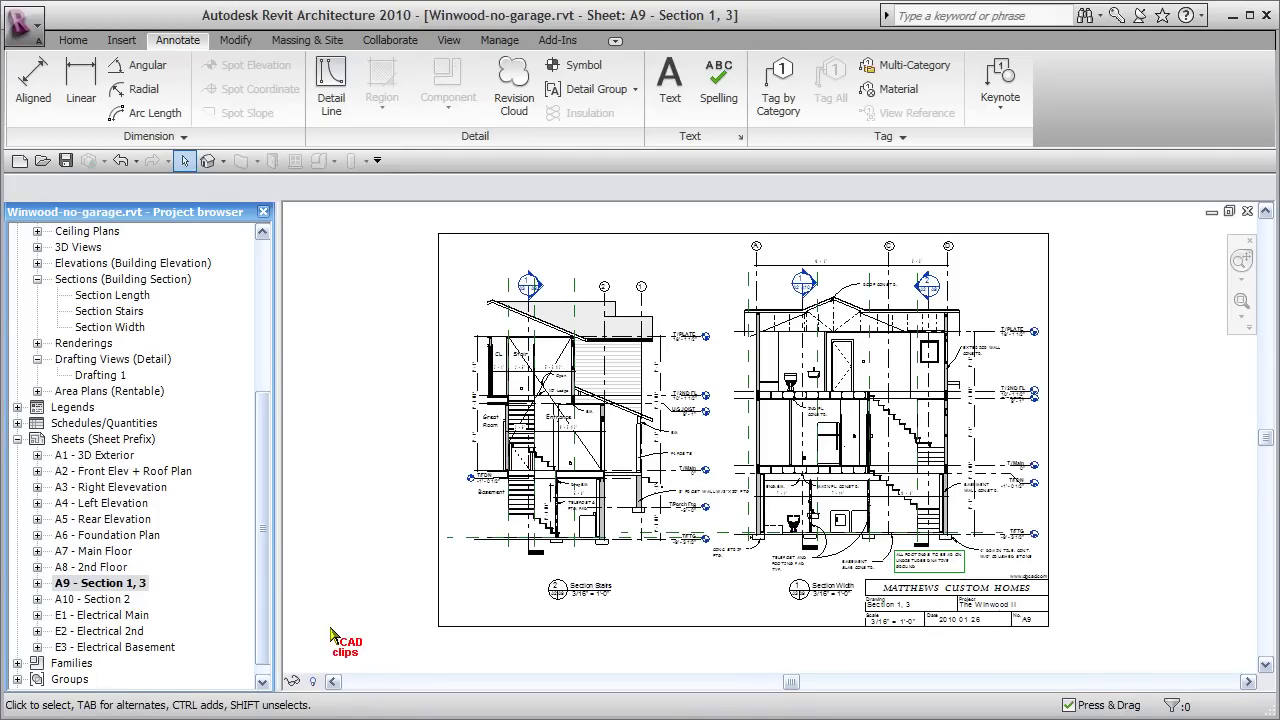
{"action": "double_click", "coordinate": [112, 600]}
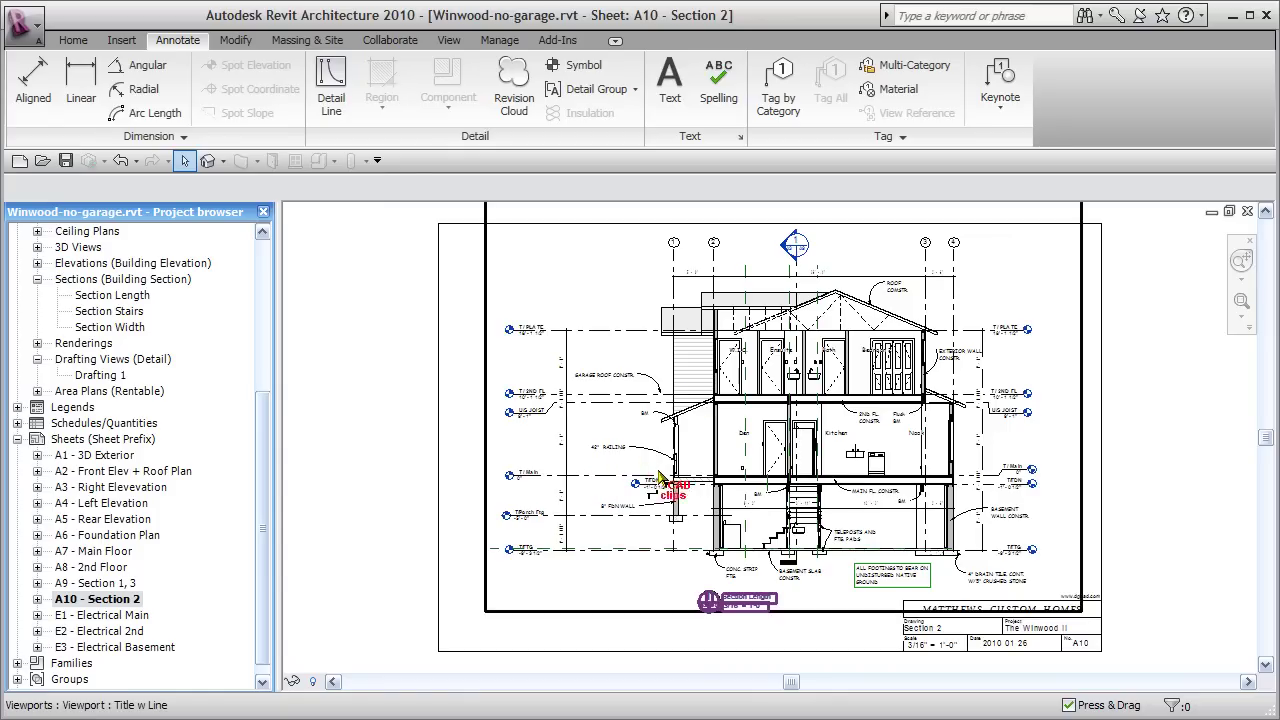
{"action": "scroll", "coordinate": [645, 390], "scroll_direction": "up", "scroll_amount": 5}
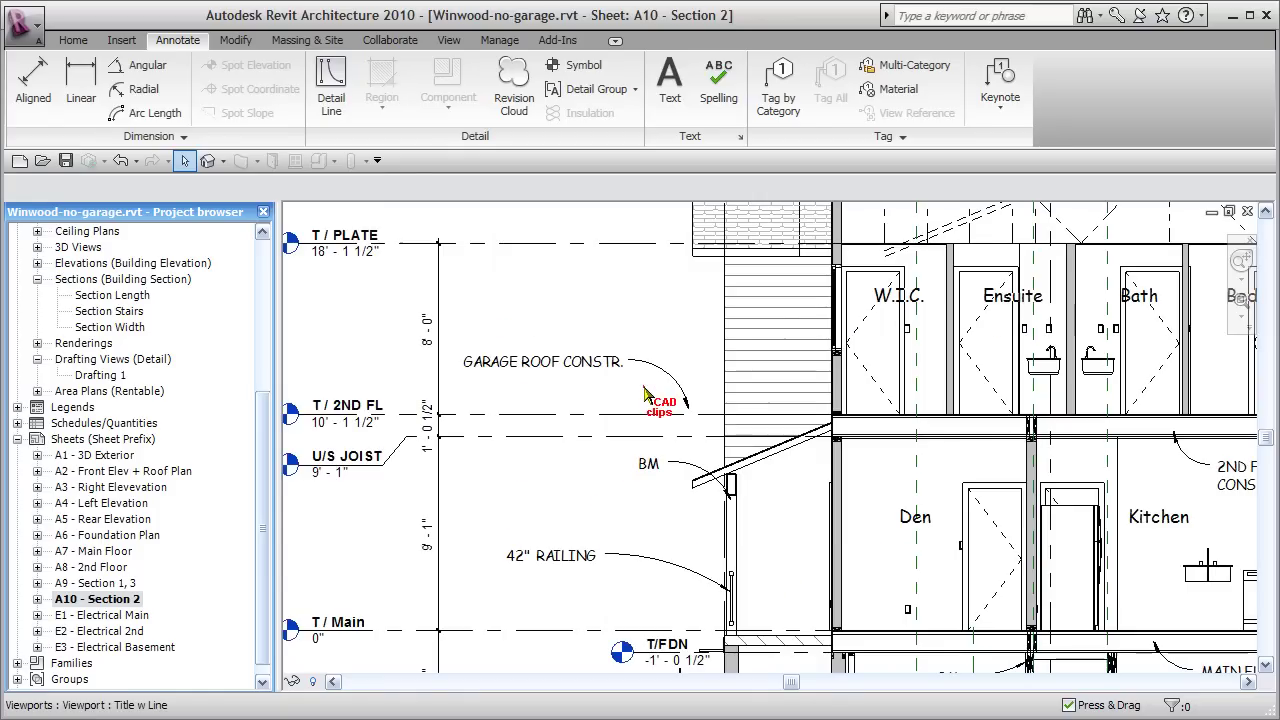
{"action": "left_click", "coordinate": [646, 390]}
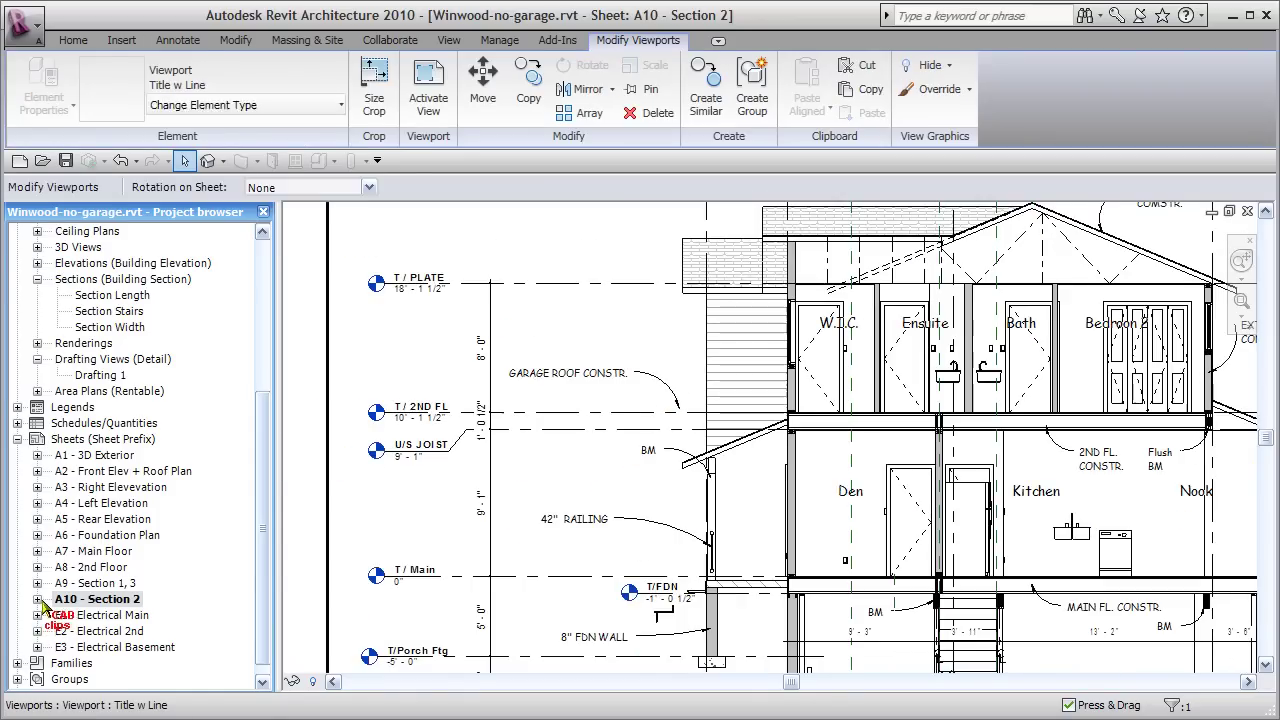
In the Section Length view placed on sheet A10, change the garage roof note to read PORCH ROOF CONSTR.
{"action": "left_click", "coordinate": [37, 599]}
{"action": "left_click", "coordinate": [150, 615]}
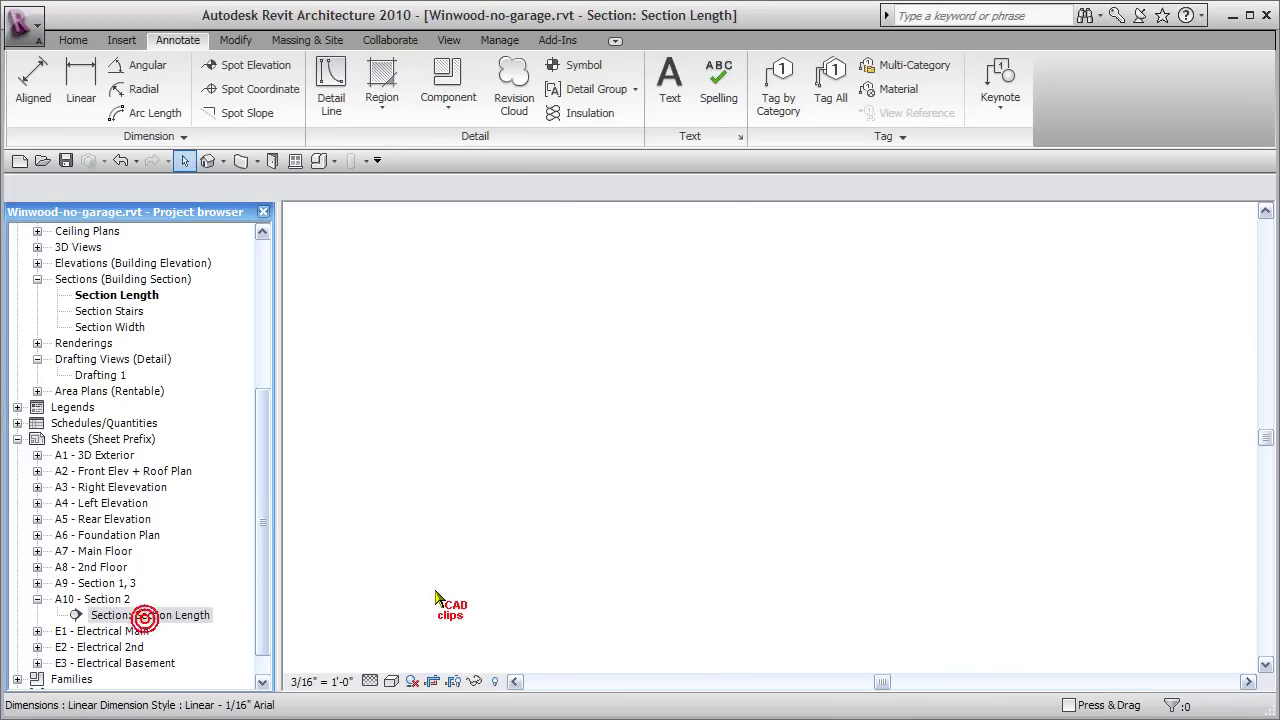
{"action": "left_click", "coordinate": [514, 388]}
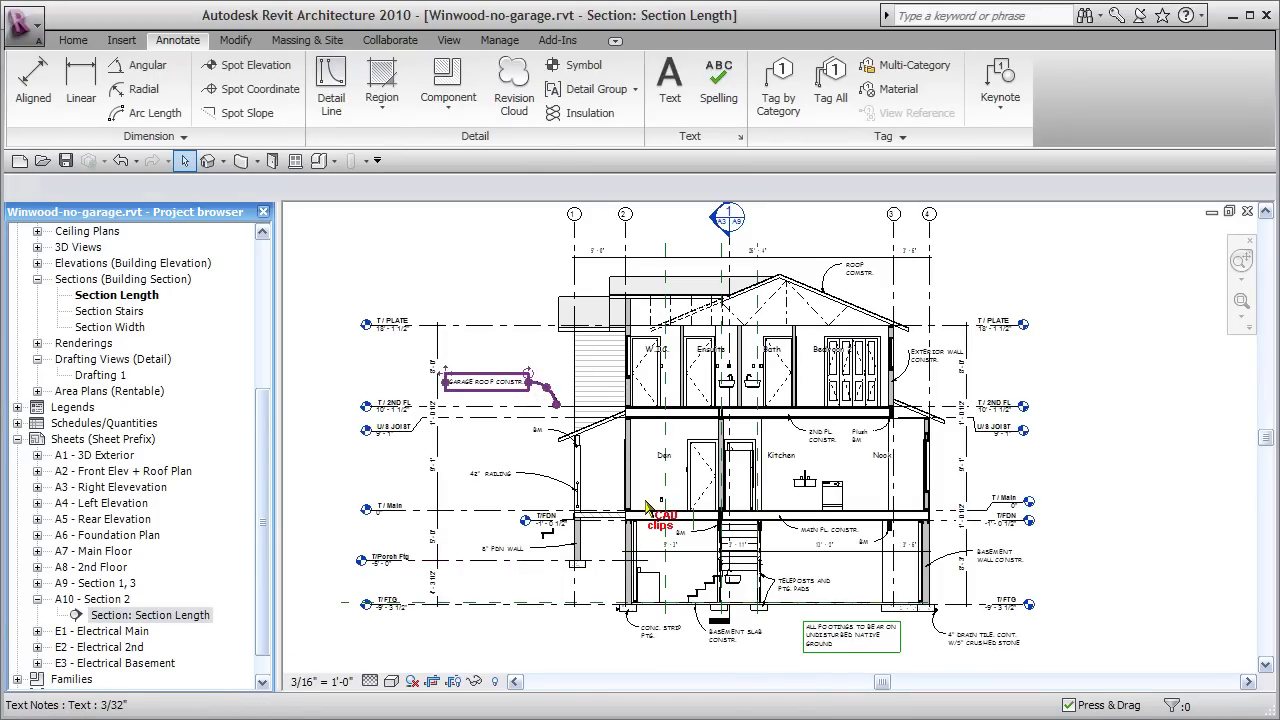
{"action": "scroll", "coordinate": [560, 418], "scroll_direction": "up", "scroll_amount": 3}
{"action": "middle_click_drag", "start_coordinate": [499, 422], "coordinate": [688, 486]}
{"action": "left_click", "coordinate": [504, 392]}
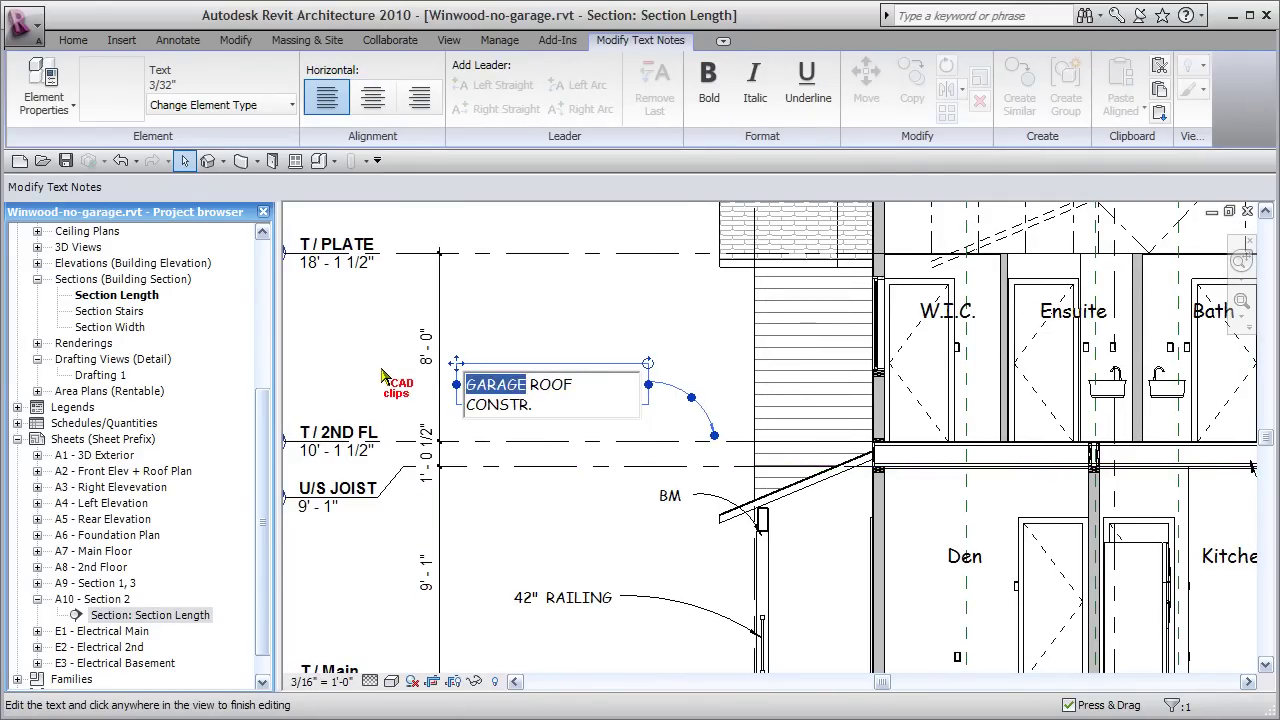
{"action": "type", "text": "PORCH"}
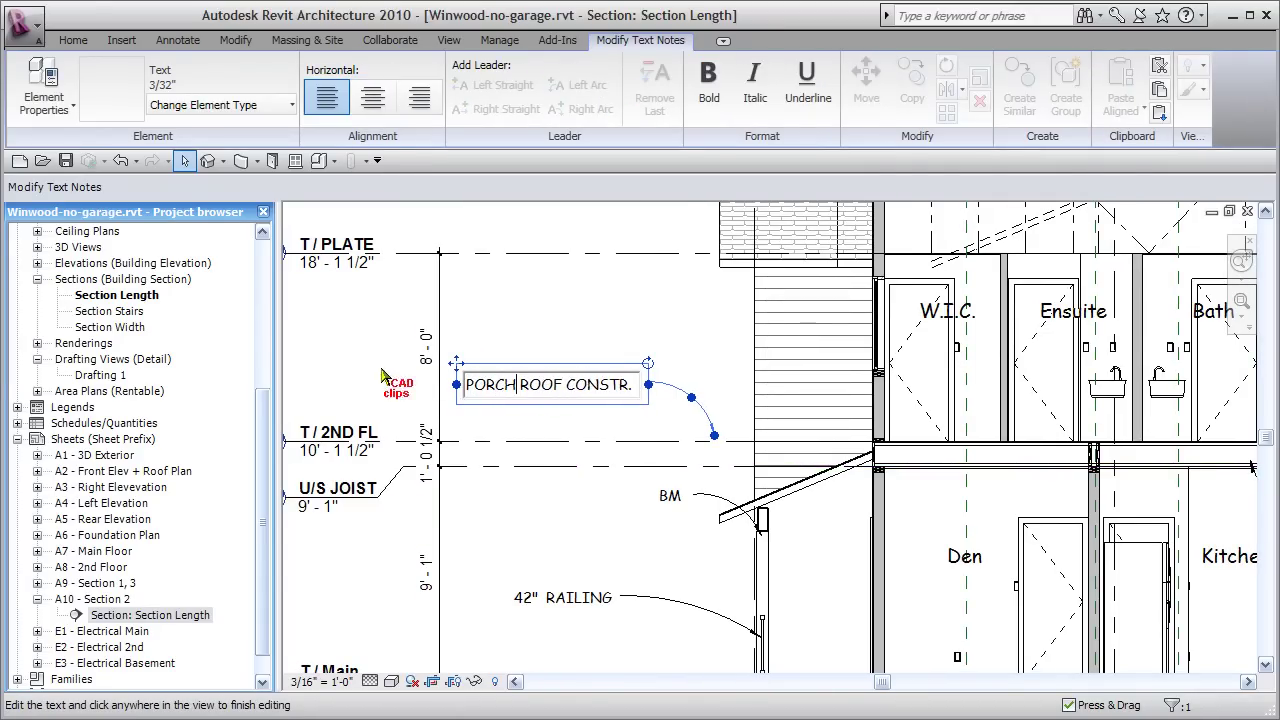
{"action": "left_click_drag", "start_coordinate": [466, 384], "coordinate": [624, 370]}
{"action": "left_click", "coordinate": [732, 455]}
Extend the PORCH ROOF CONSTR. note's leader so its arrowhead ends on the sloping porch roof.
{"action": "left_click", "coordinate": [706, 418]}
{"action": "left_click_drag", "start_coordinate": [713, 431], "coordinate": [806, 478]}
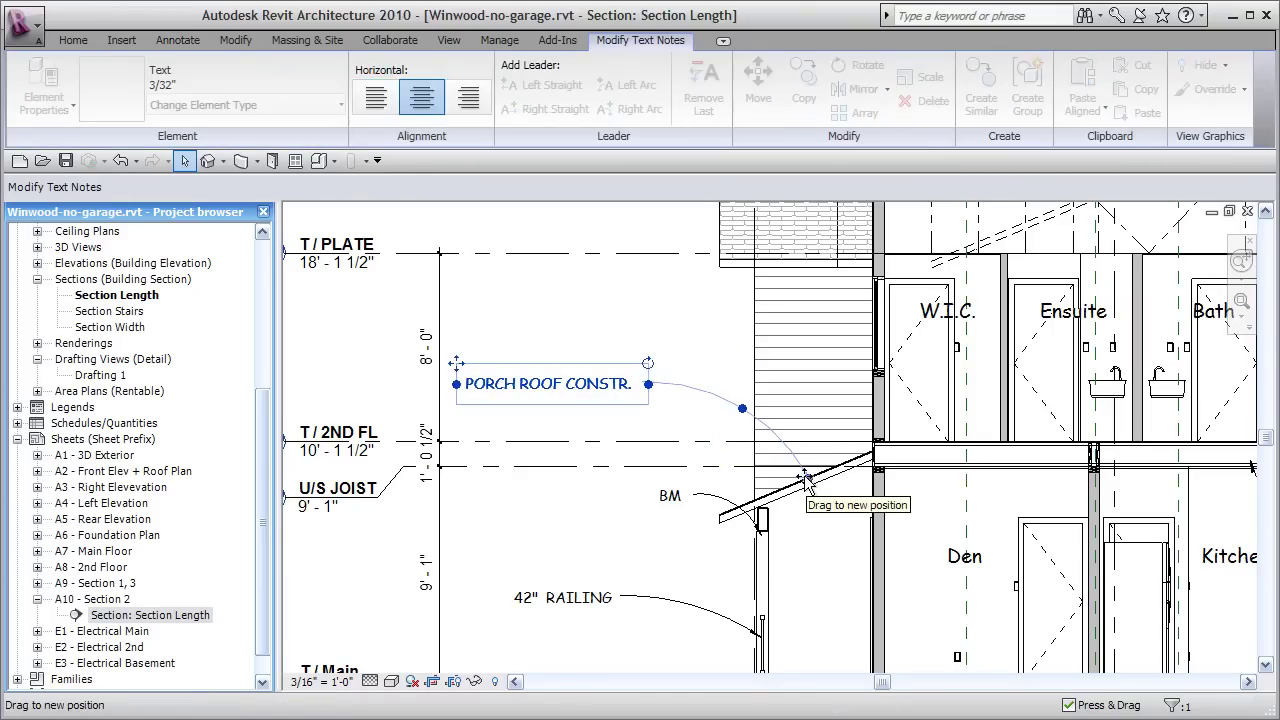
{"action": "left_click", "coordinate": [603, 508]}
Draw a Wide Lines detail line as grade, sloping up from outside the porch foundation wall to the house's front foundation wall.
{"action": "scroll", "coordinate": [600, 508], "scroll_direction": "down", "scroll_amount": 2}
{"action": "middle_click_drag", "start_coordinate": [742, 545], "coordinate": [678, 466]}
{"action": "scroll", "coordinate": [500, 510], "scroll_direction": "down", "scroll_amount": 3}
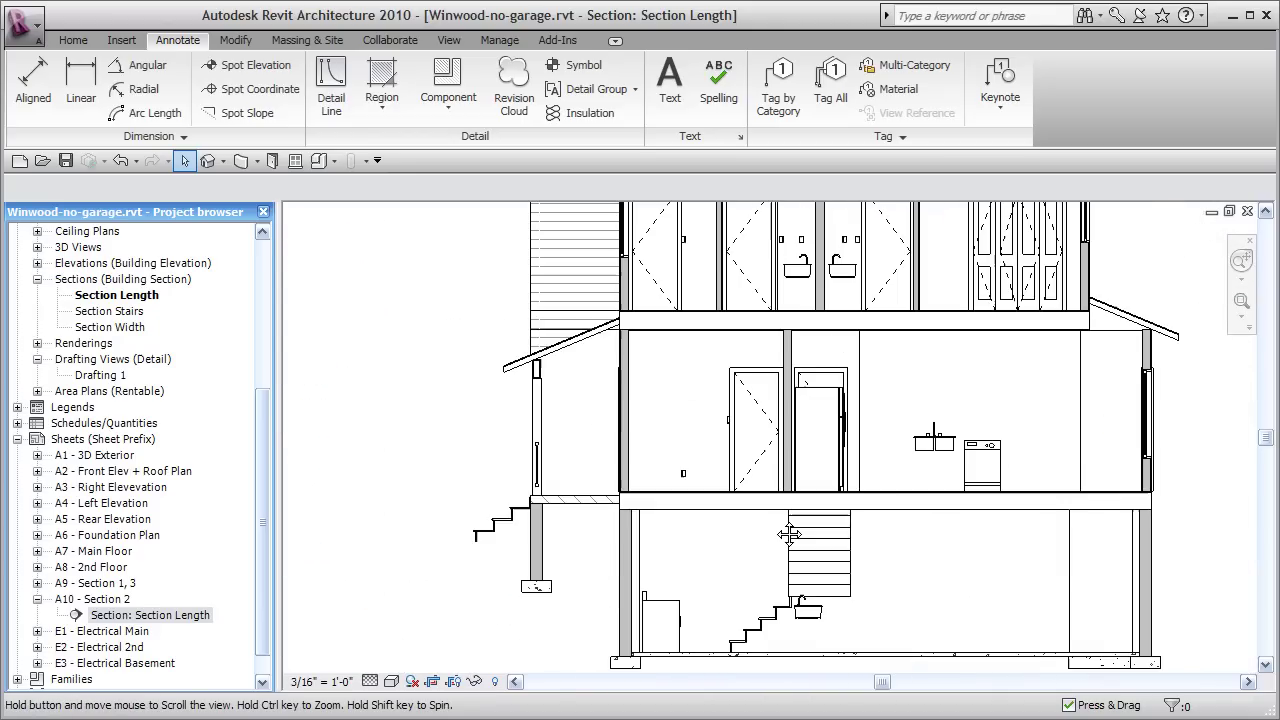
{"action": "scroll", "coordinate": [588, 578], "scroll_direction": "up", "scroll_amount": 3}
{"action": "scroll", "coordinate": [588, 578], "scroll_direction": "up", "scroll_amount": 2}
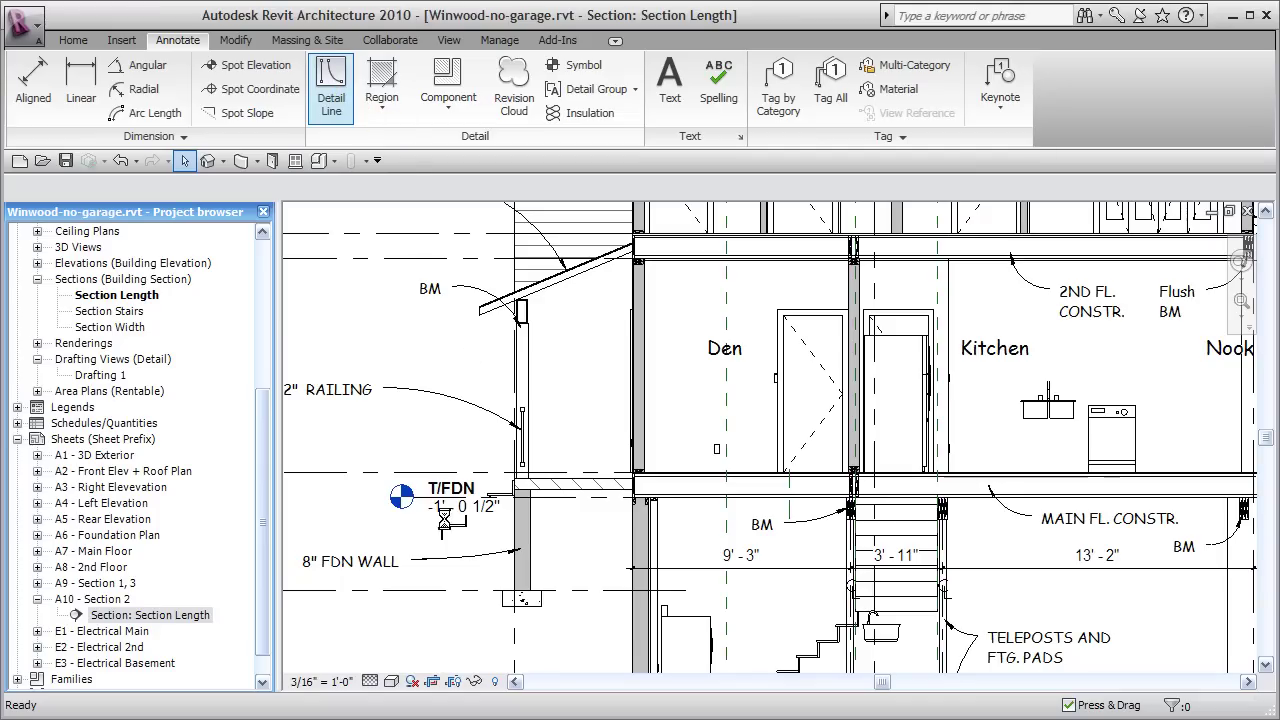
{"action": "scroll", "coordinate": [524, 565], "scroll_direction": "up", "scroll_amount": 3}
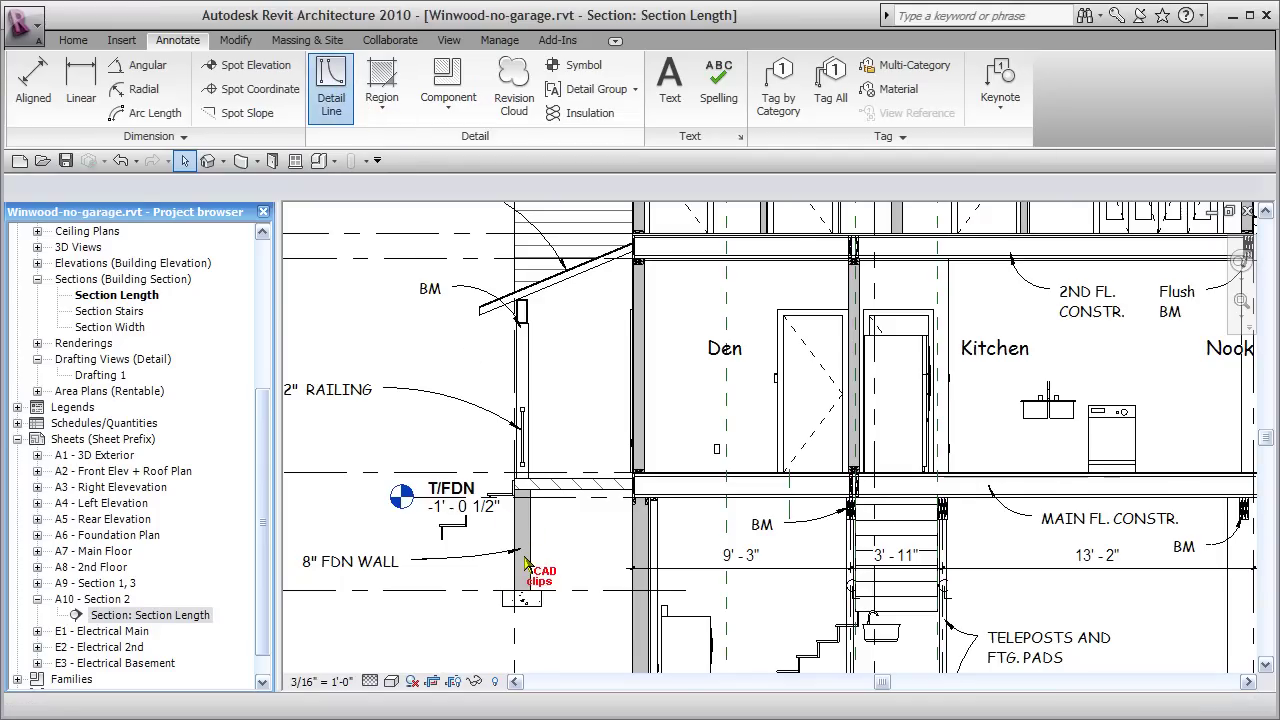
{"action": "left_click", "coordinate": [350, 535]}
{"action": "left_click", "coordinate": [689, 503]}
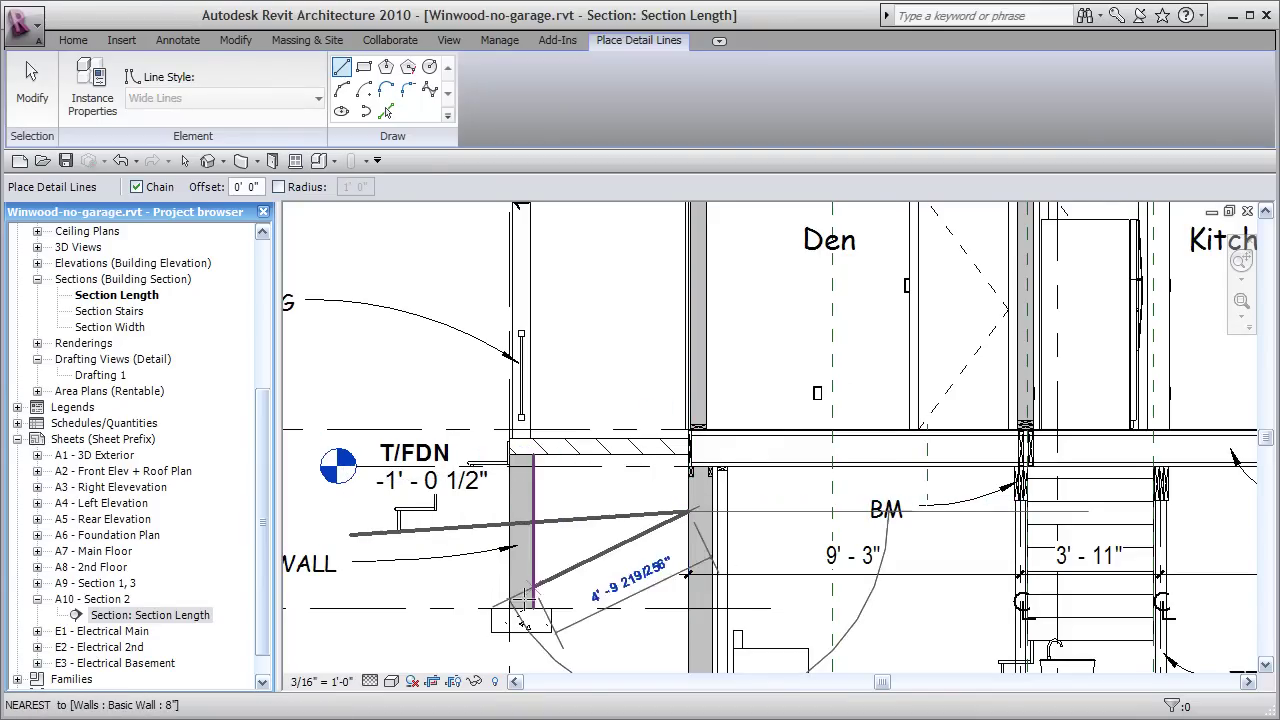
{"action": "key", "text": "Escape"}
{"action": "key", "text": "Escape"}
Draw a short horizontal Wide Lines detail line outward from the rear basement wall, just below the T/FDN level.
{"action": "mouse_move", "coordinate": [663, 477]}
{"action": "middle_mouse_down"}
{"action": "mouse_move", "coordinate": [454, 531]}
{"action": "mouse_move", "coordinate": [666, 437]}
{"action": "mouse_move", "coordinate": [300, 562]}
{"action": "mouse_move", "coordinate": [95, 580]}
{"action": "middle_mouse_up"}
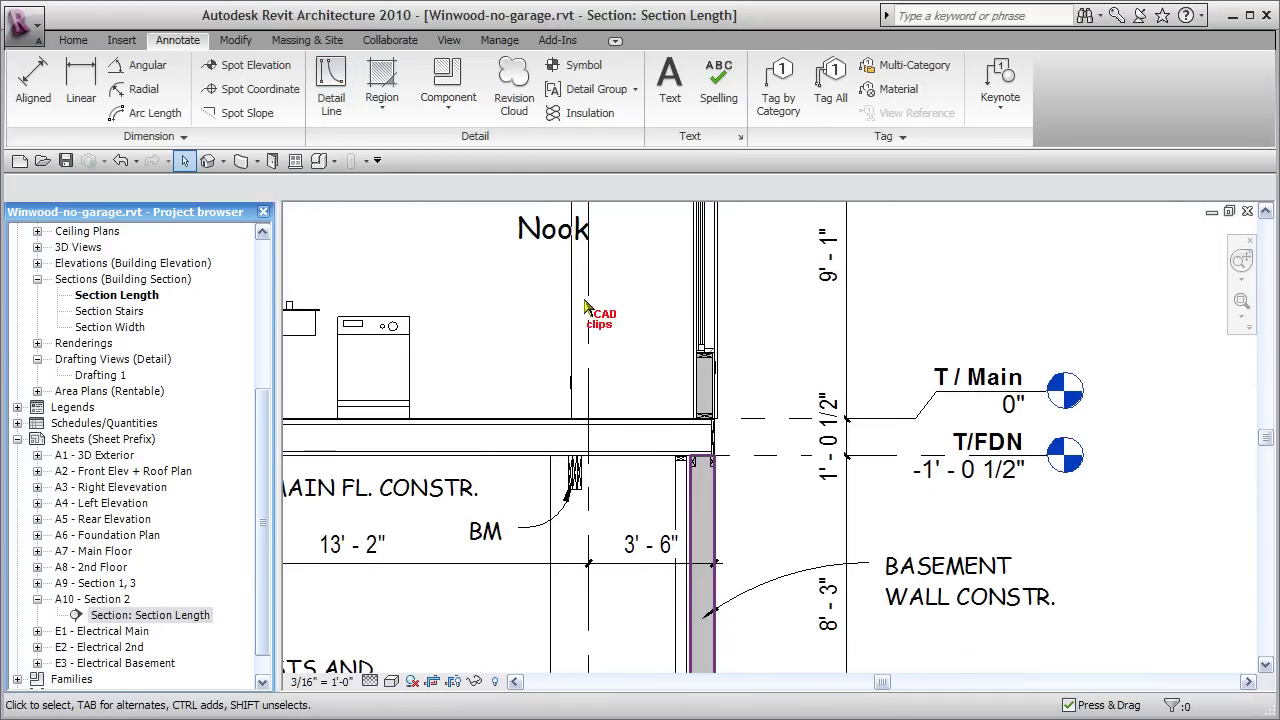
{"action": "left_click", "coordinate": [330, 75]}
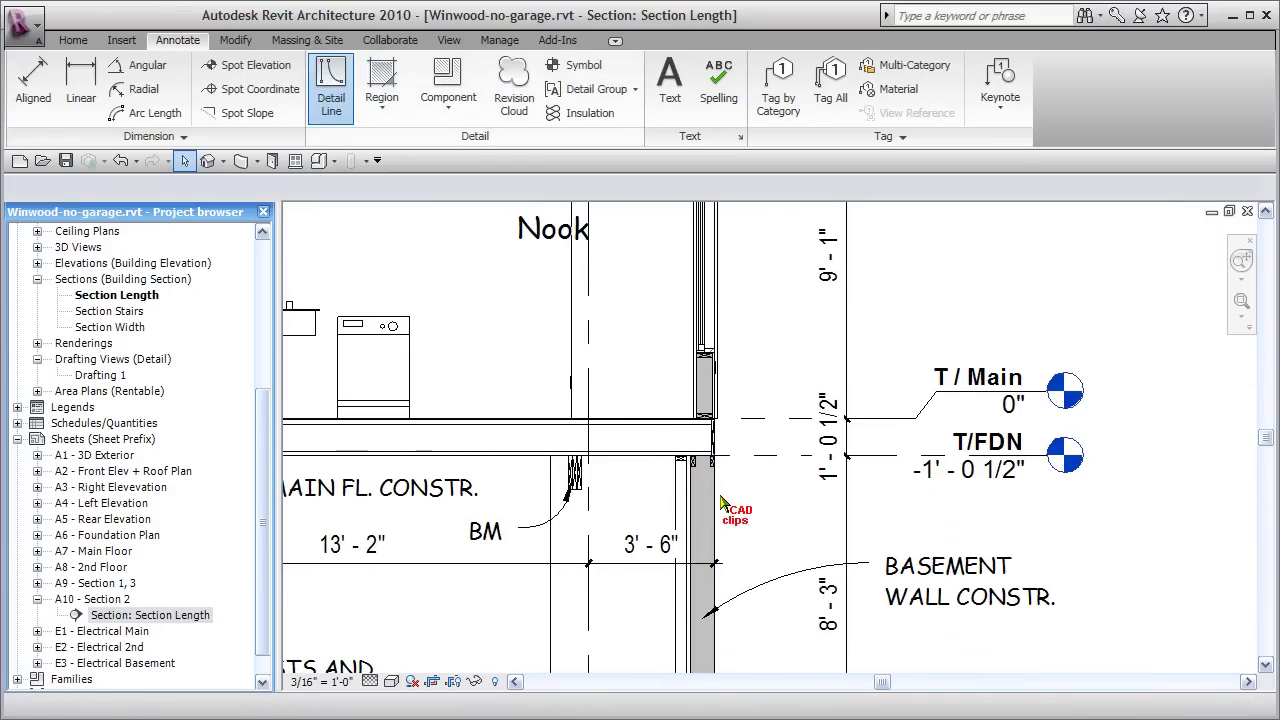
{"action": "left_click", "coordinate": [713, 496]}
{"action": "left_click", "coordinate": [813, 496]}
{"action": "key", "text": "Escape"}
{"action": "key", "text": "Escape"}
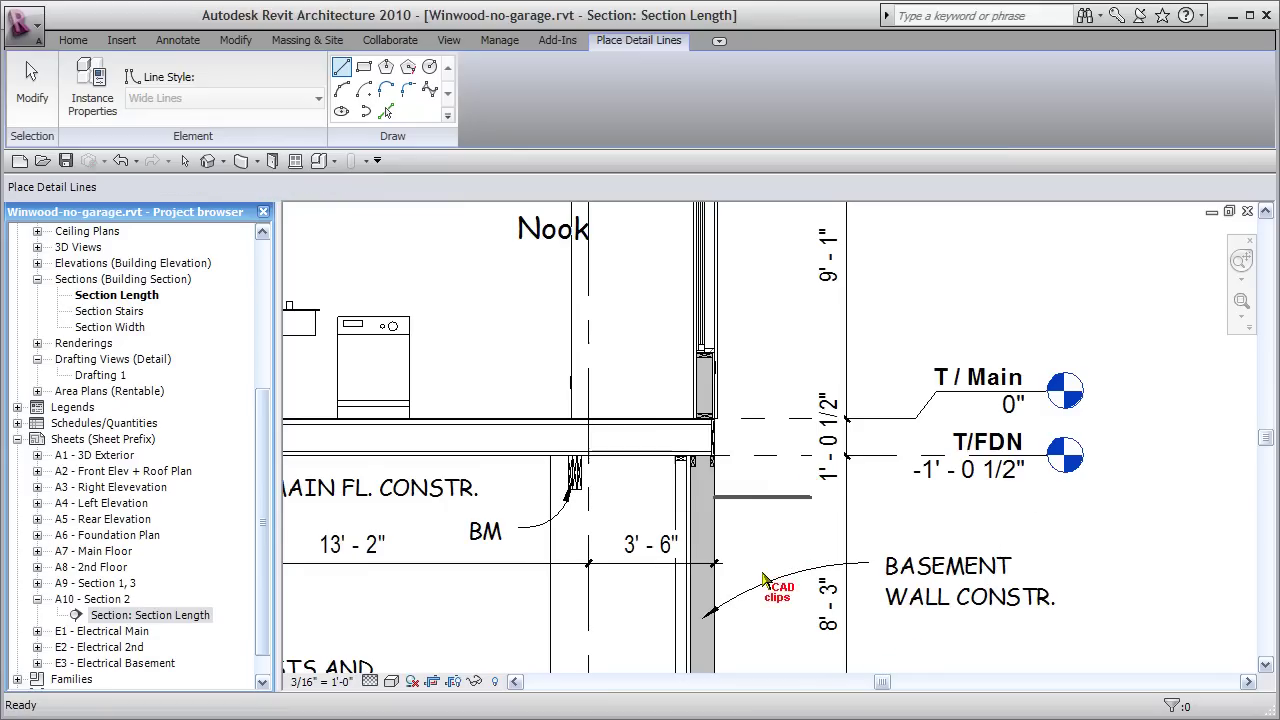
Review the edited section on sheet A10 - Section 2 and open sheet E1 - Electrical Main.
{"action": "scroll", "coordinate": [748, 576], "scroll_direction": "down", "scroll_amount": 3}
{"action": "mouse_move", "coordinate": [740, 520]}
{"action": "middle_mouse_down"}
{"action": "mouse_move", "coordinate": [720, 440]}
{"action": "mouse_move", "coordinate": [762, 550]}
{"action": "mouse_move", "coordinate": [786, 552]}
{"action": "middle_mouse_up"}
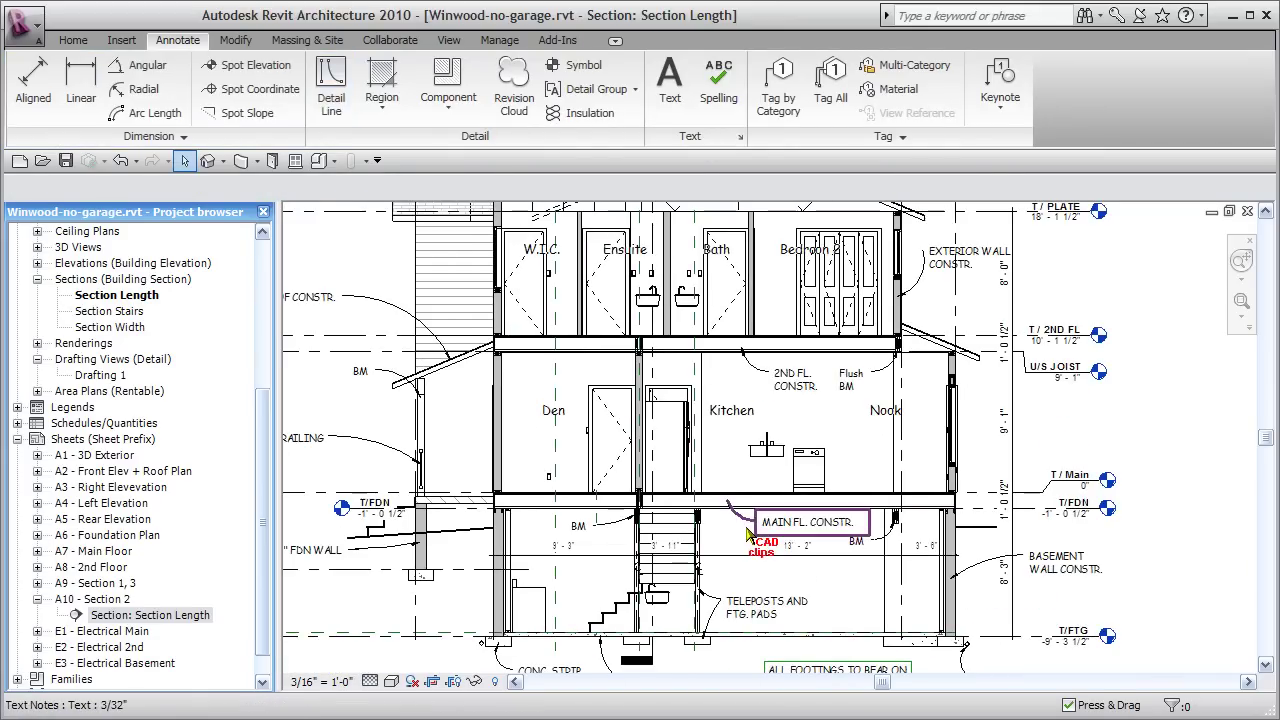
{"action": "double_click", "coordinate": [100, 599]}
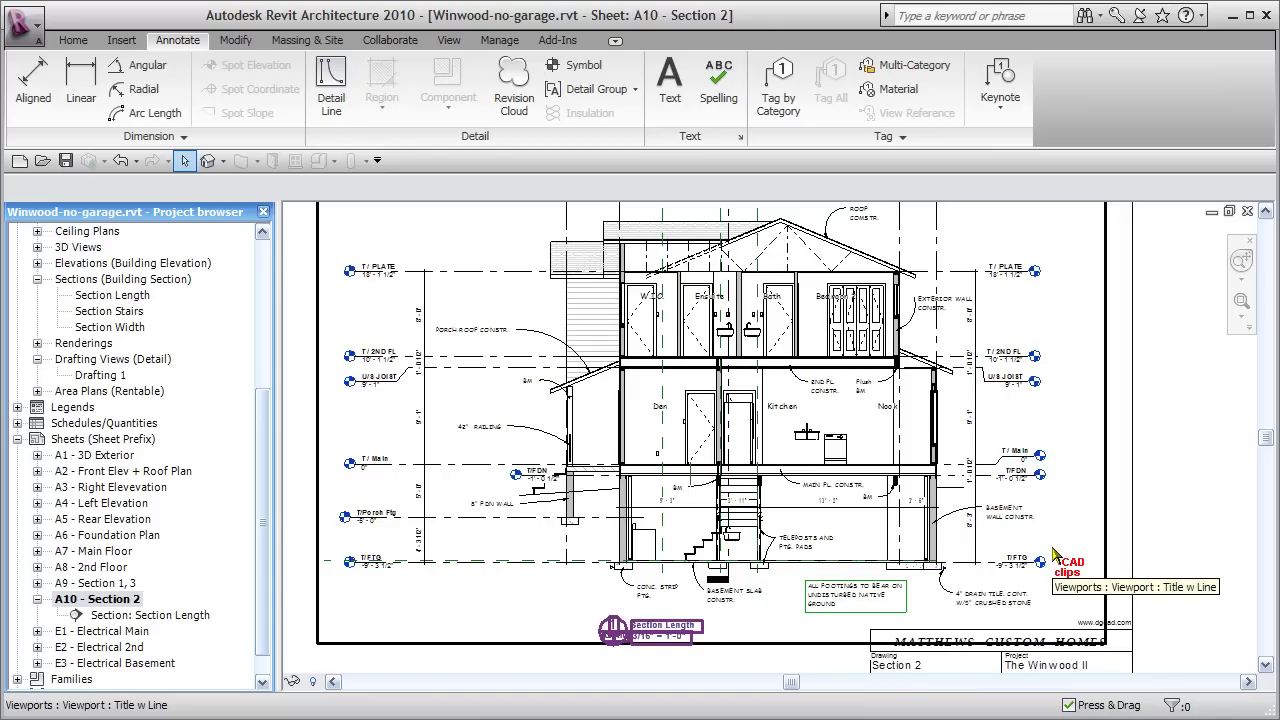
{"action": "double_click", "coordinate": [95, 631]}
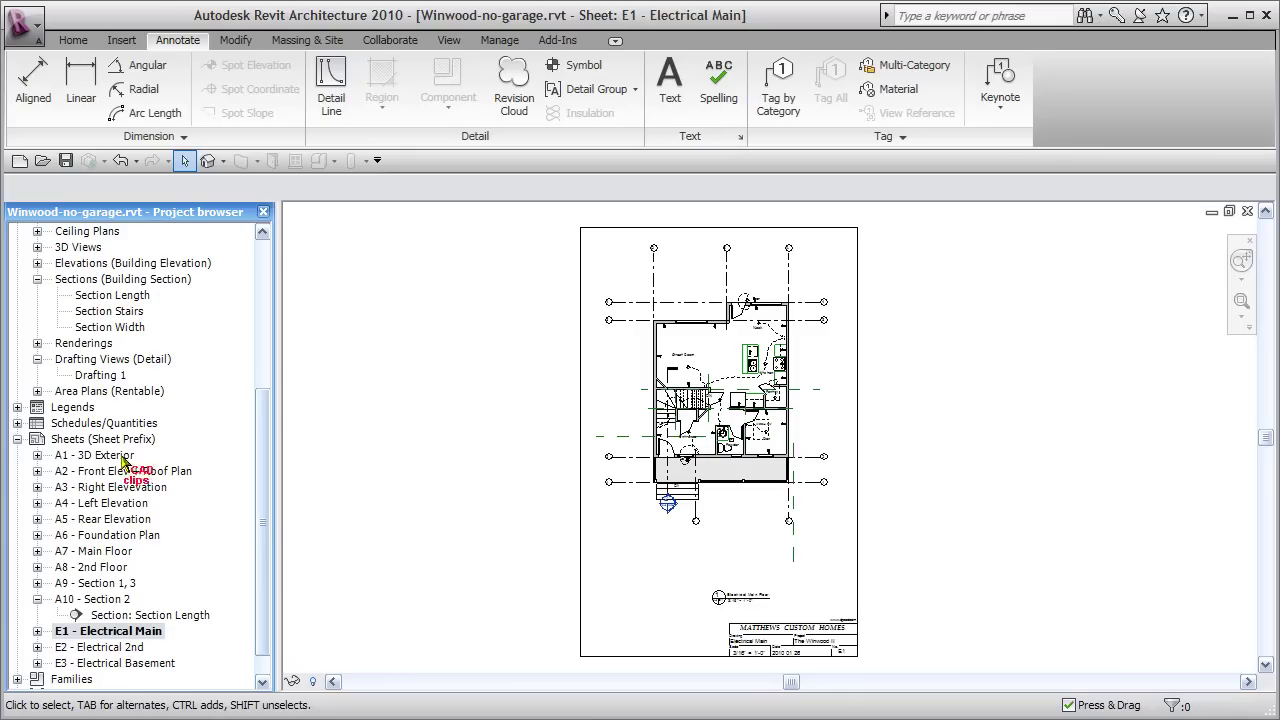
Open the default 3D view and orbit around the house to examine its front porch and roofs.
{"action": "left_click", "coordinate": [37, 600]}
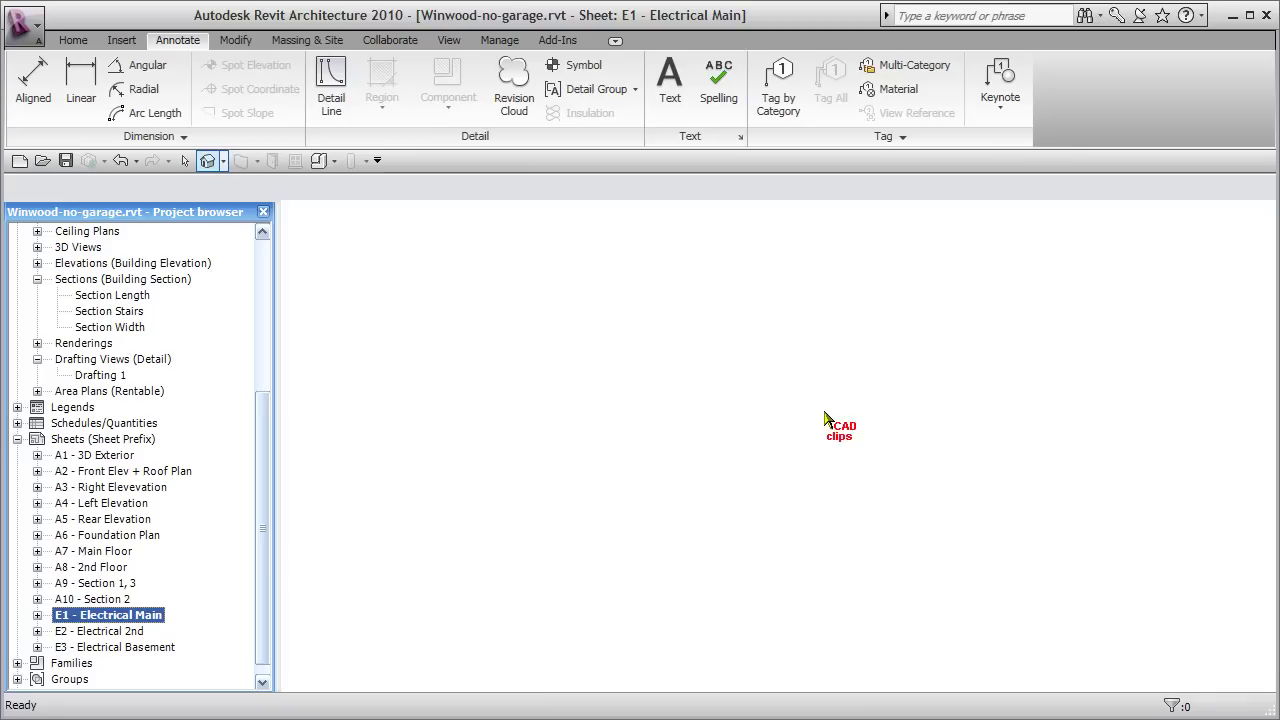
{"action": "middle_click_drag", "start_coordinate": [834, 583], "coordinate": [901, 414], "text": "shift"}
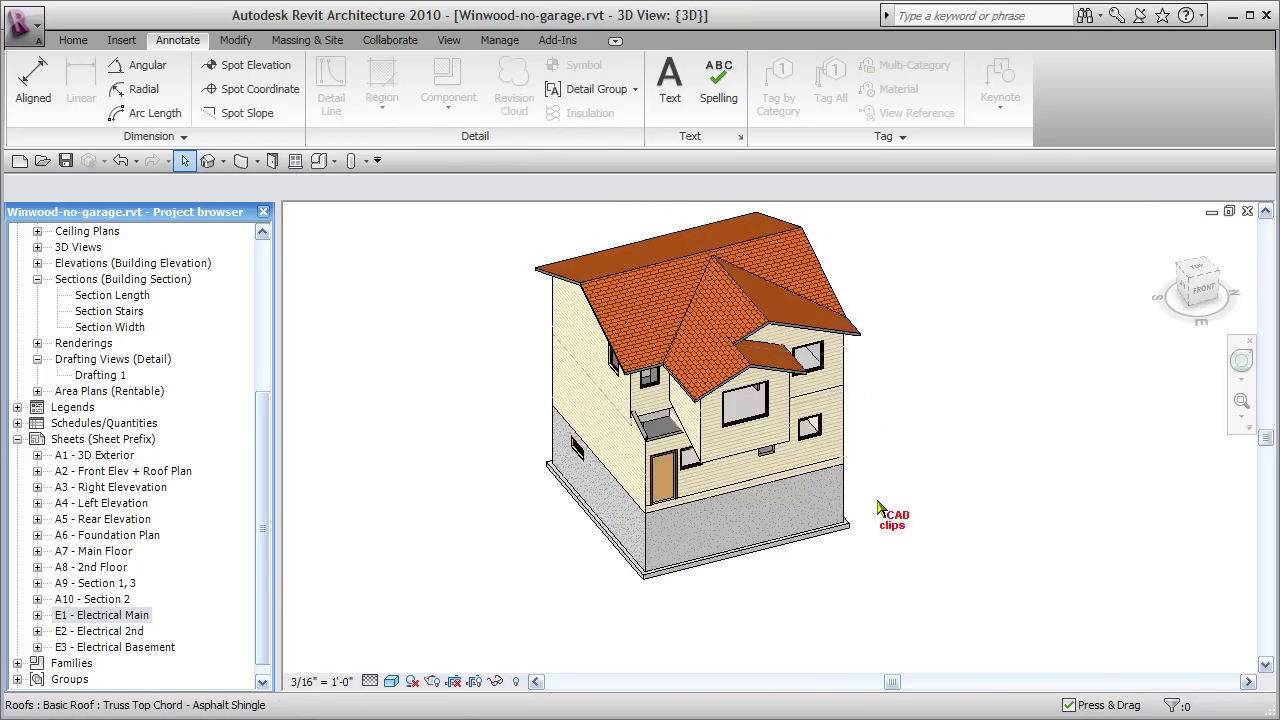
{"action": "scroll", "coordinate": [888, 480], "scroll_direction": "up", "scroll_amount": 3}
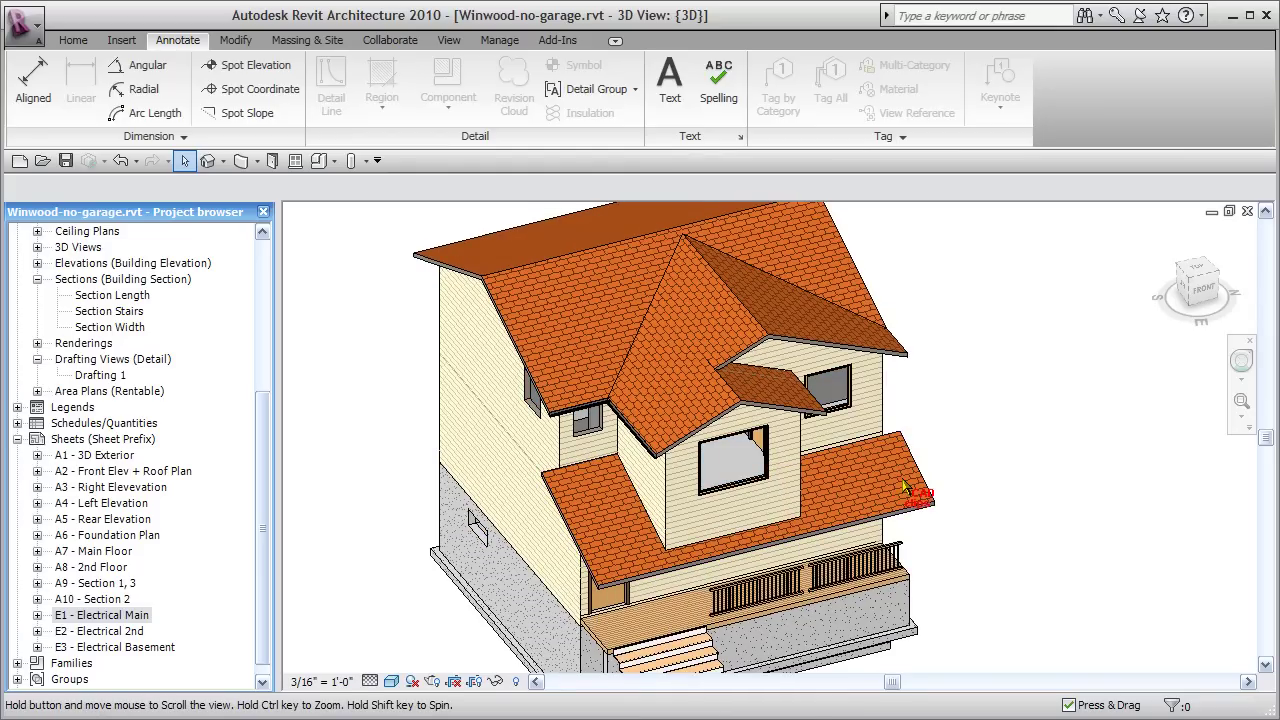
{"action": "scroll", "coordinate": [985, 514], "scroll_direction": "down", "scroll_amount": 3}
{"action": "middle_click_drag", "start_coordinate": [1020, 563], "coordinate": [1040, 459], "text": "shift"}
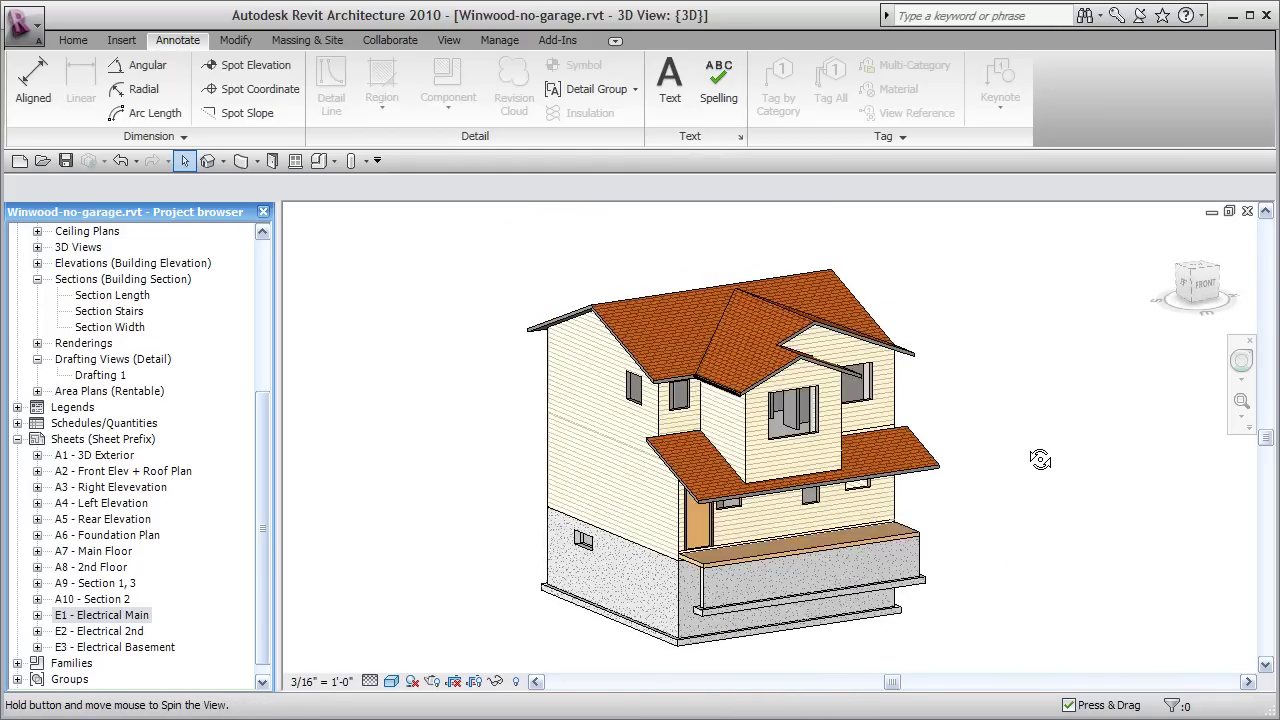